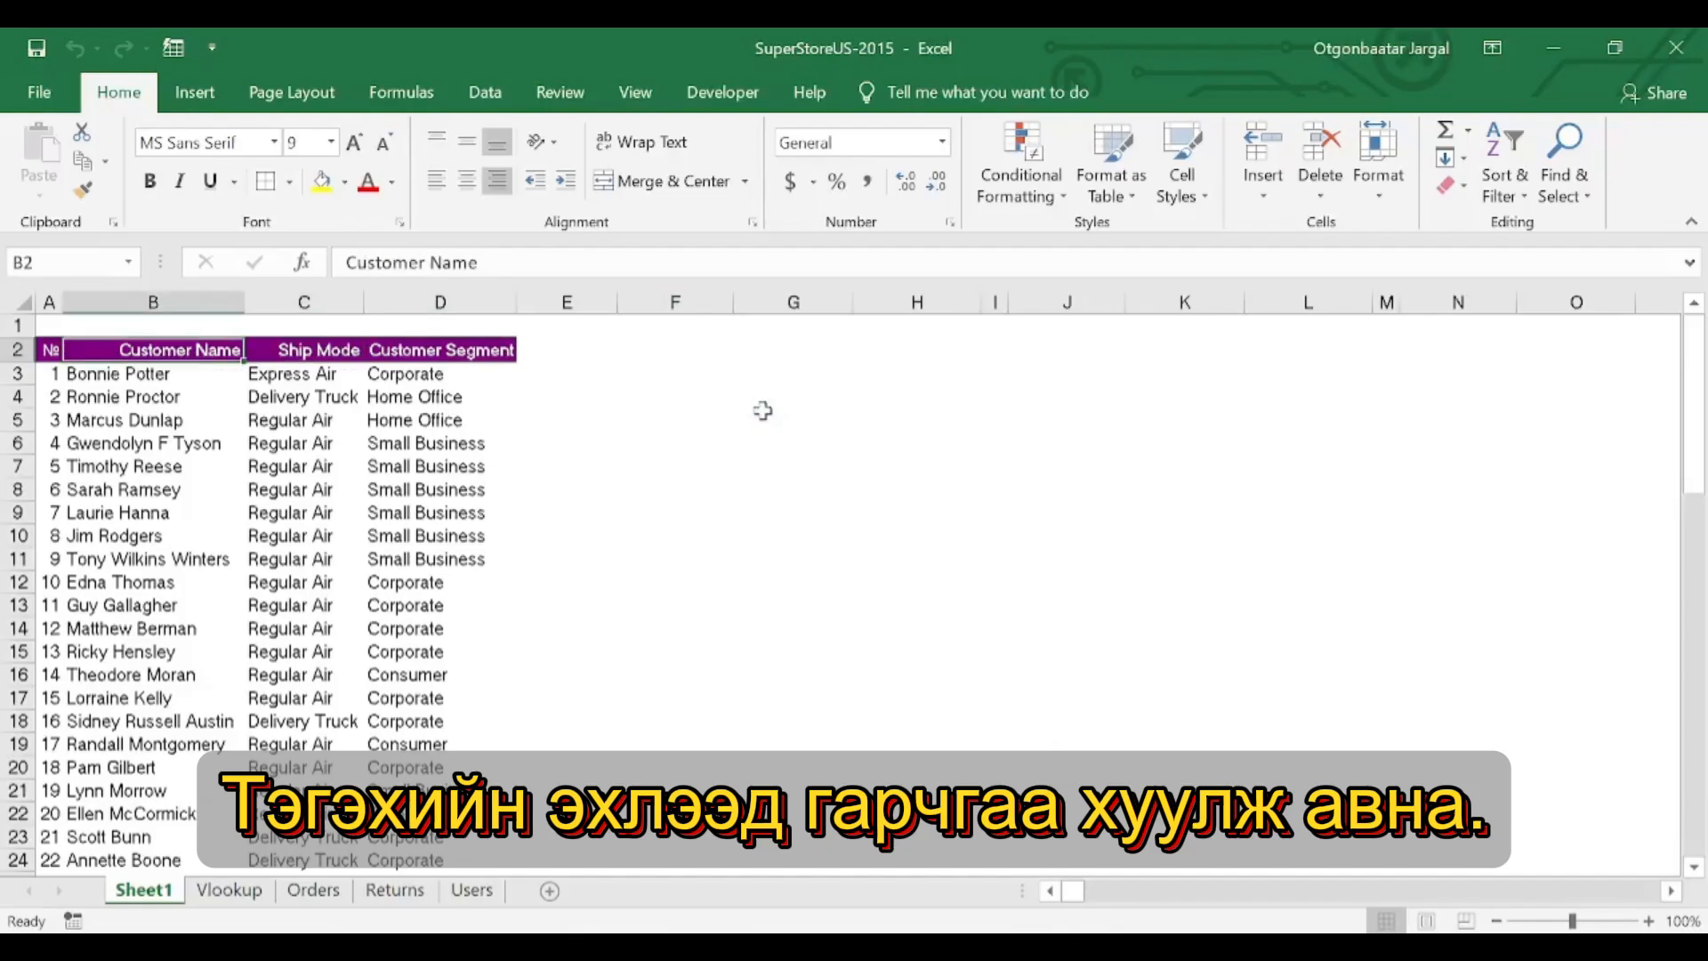
Step: Copy the Customer Name, Ship Mode and Customer Segment headers from B2:D2 to F2:H2
key("ctrl+shift+Right")
key("ctrl+c")
key("Right")
key("Right")
key("Right")
key("Right")
key("Right")
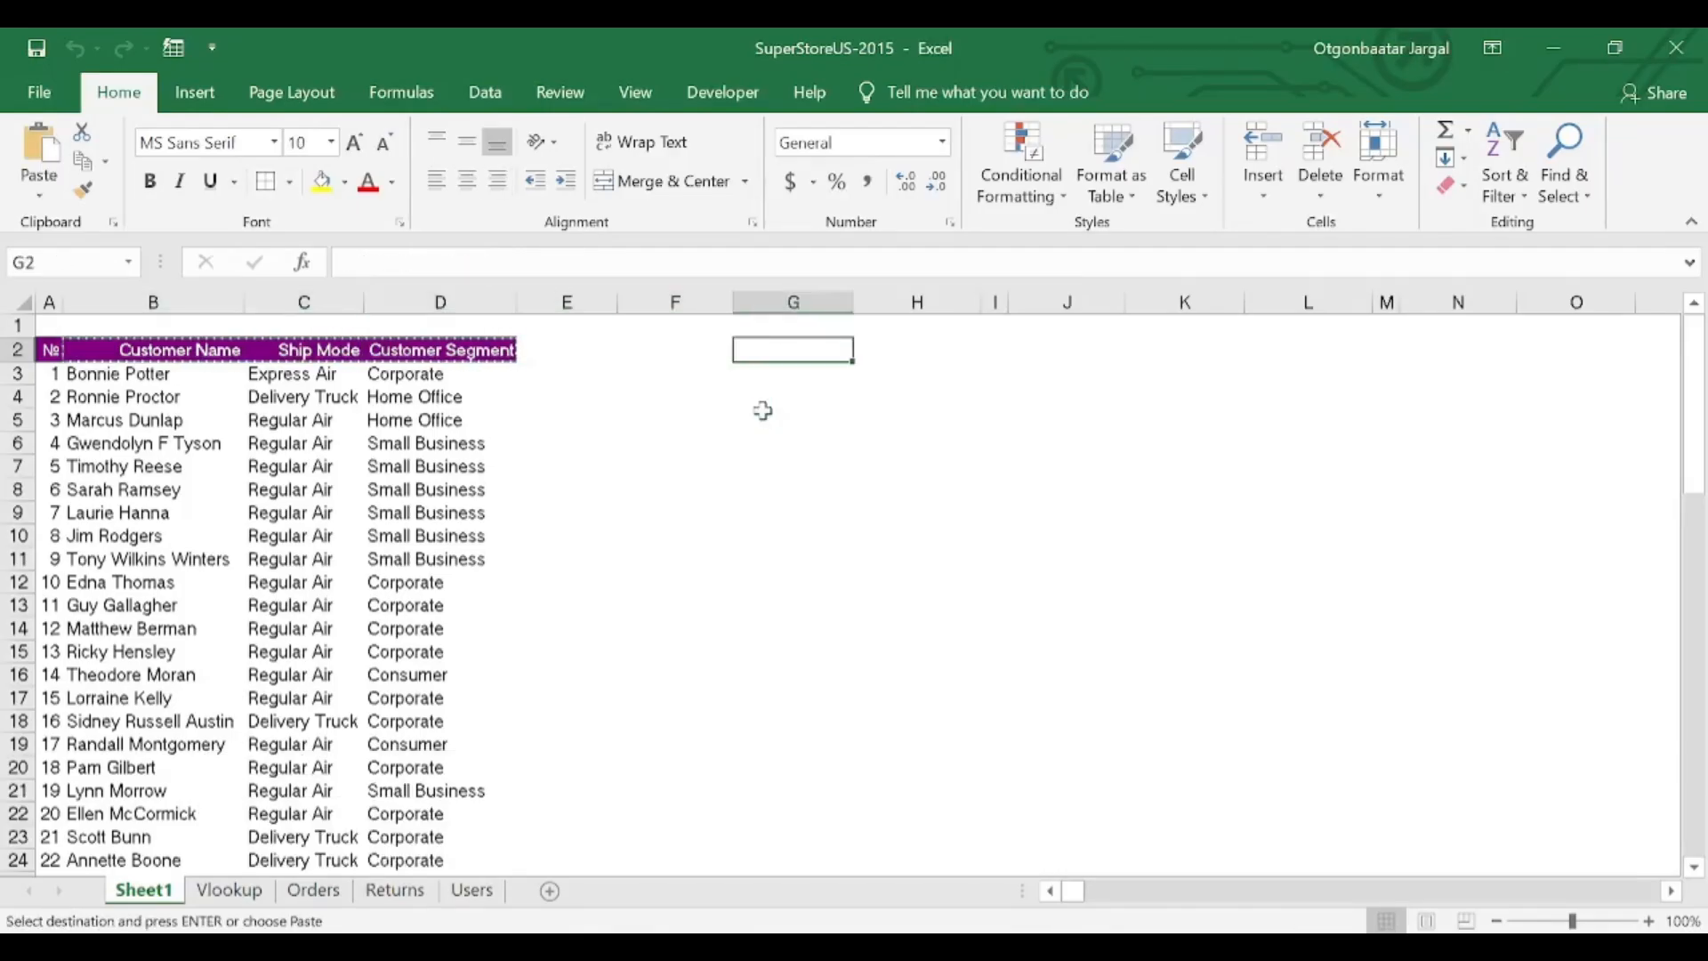
key("Left")
key("ctrl+v")
key("Escape")
key("Right")
key("Right")
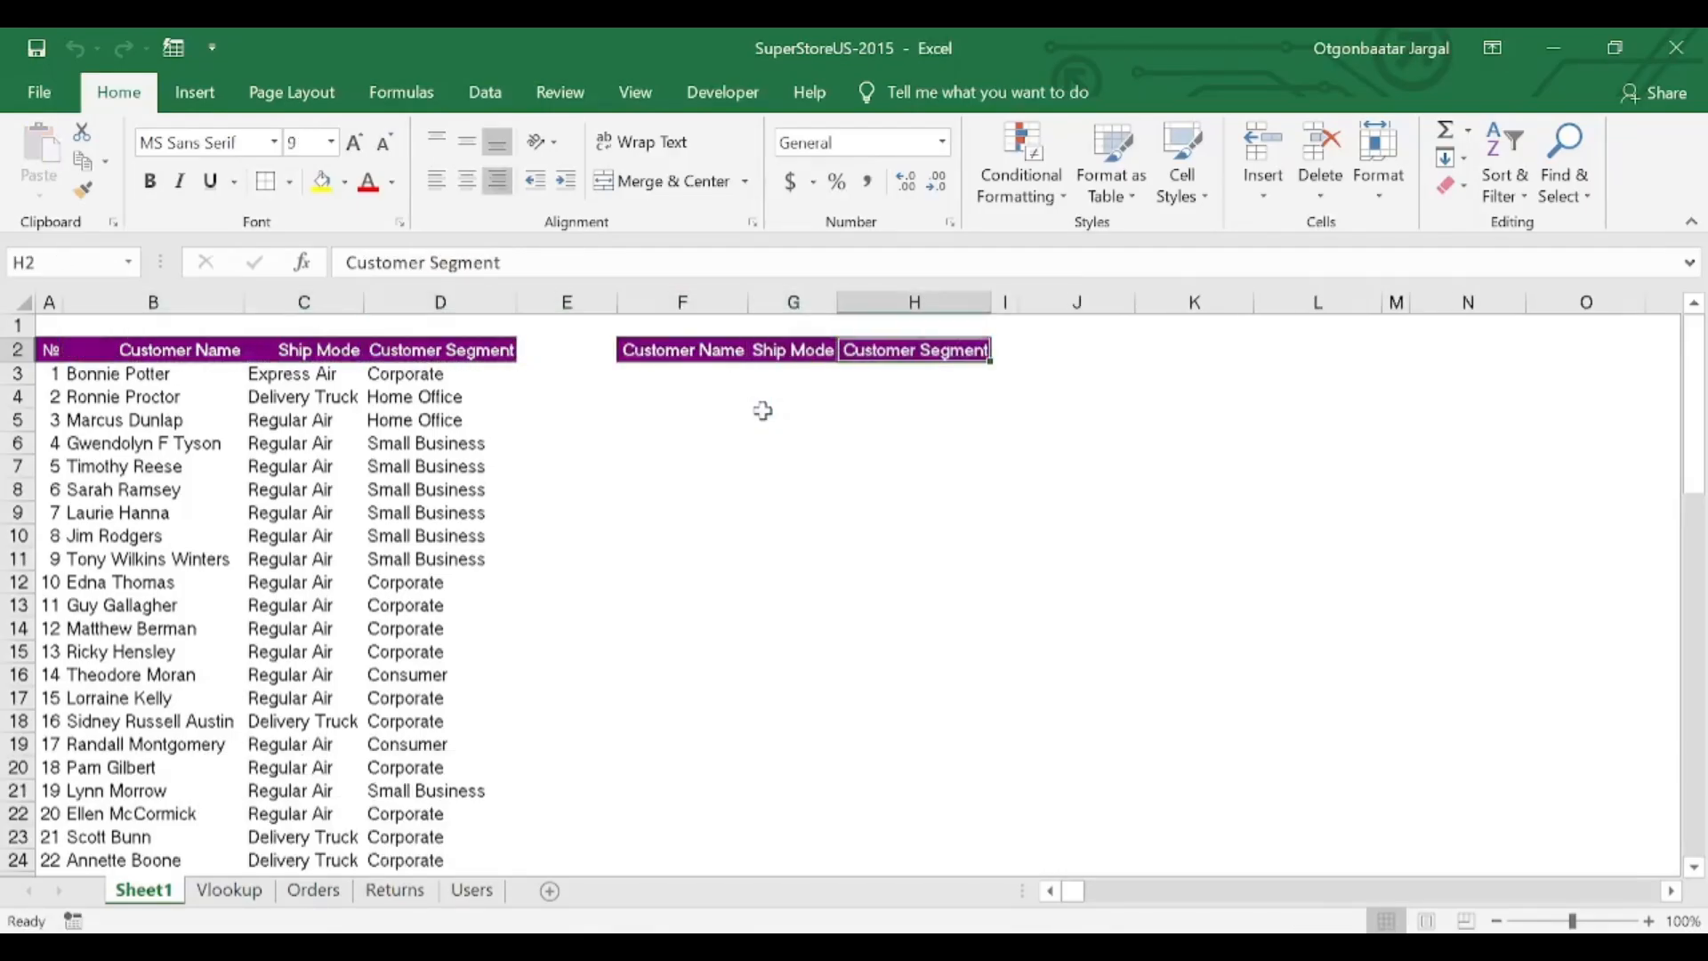
Step: Insert a vertical scroll bar form control just beside the Customer Segment column of the new table, spanning about rows 3 to 14
left_click(719, 89)
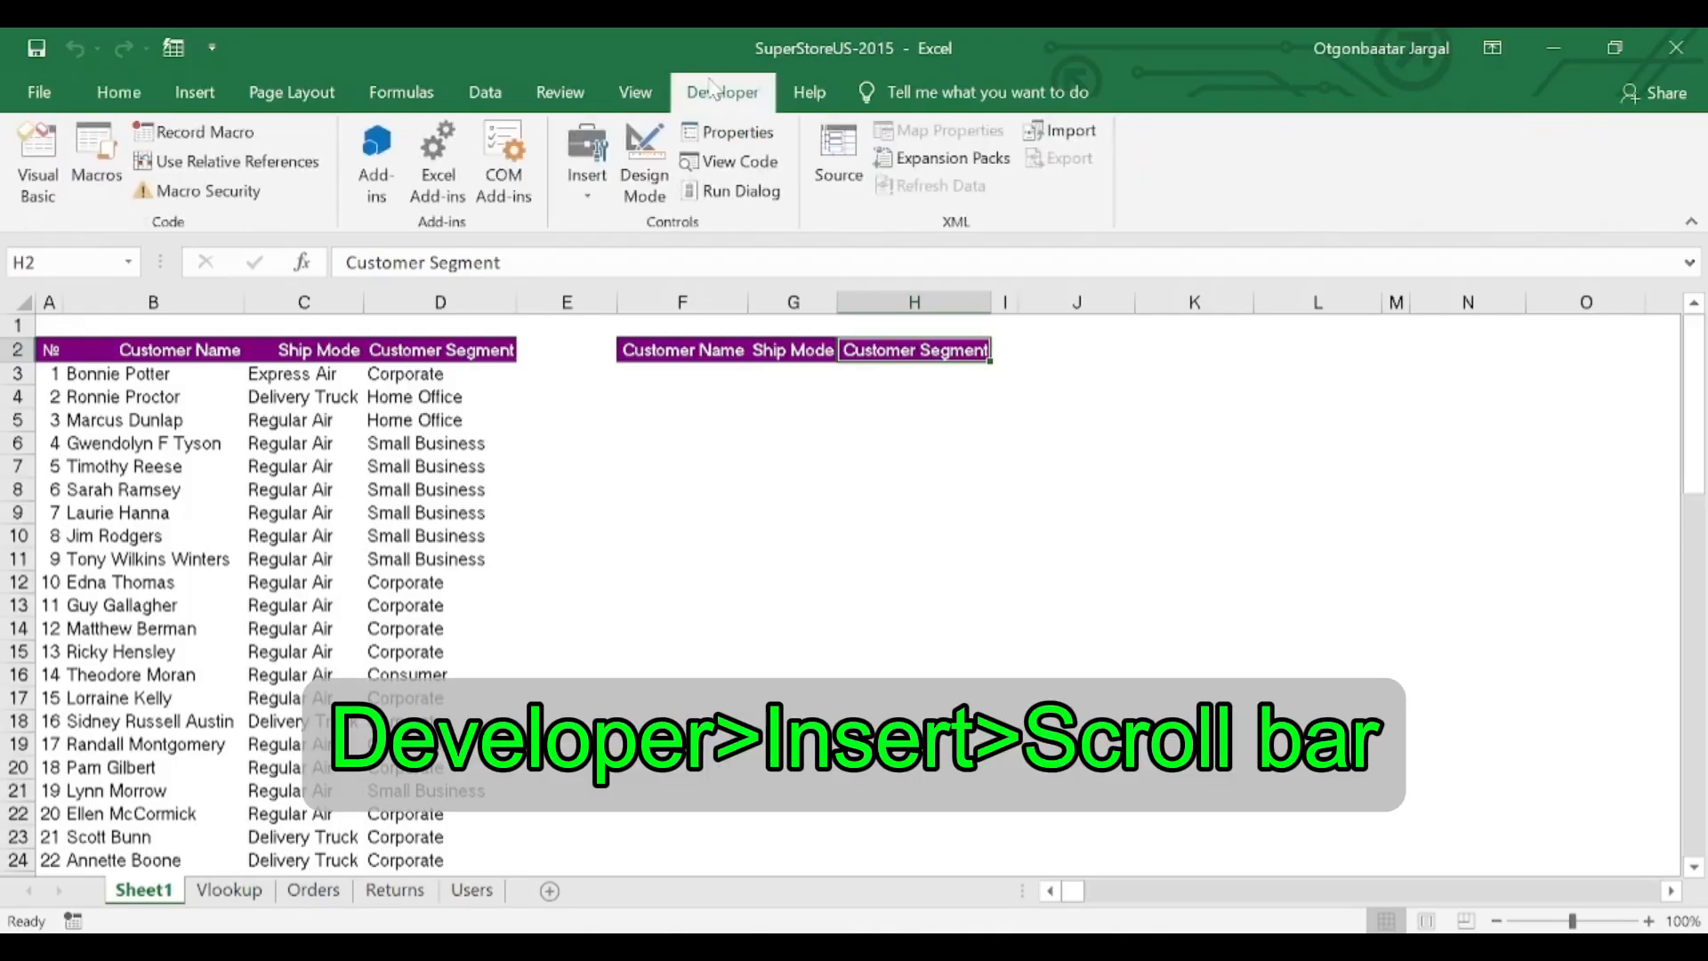
left_click(597, 182)
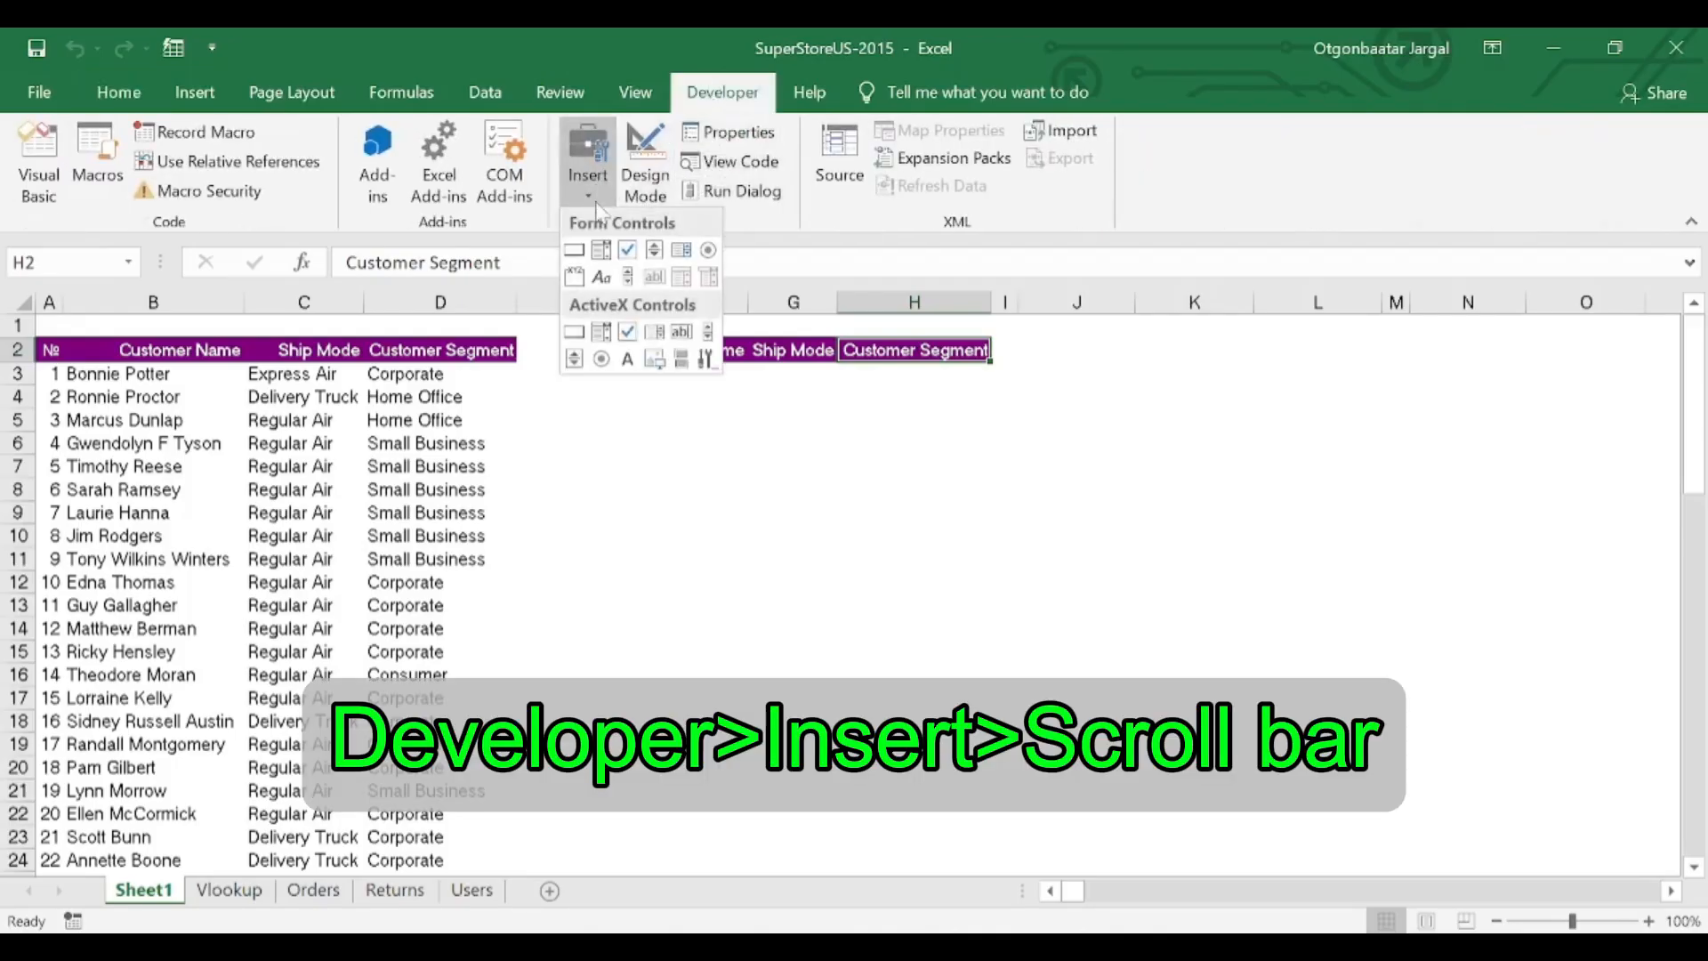
left_click(628, 278)
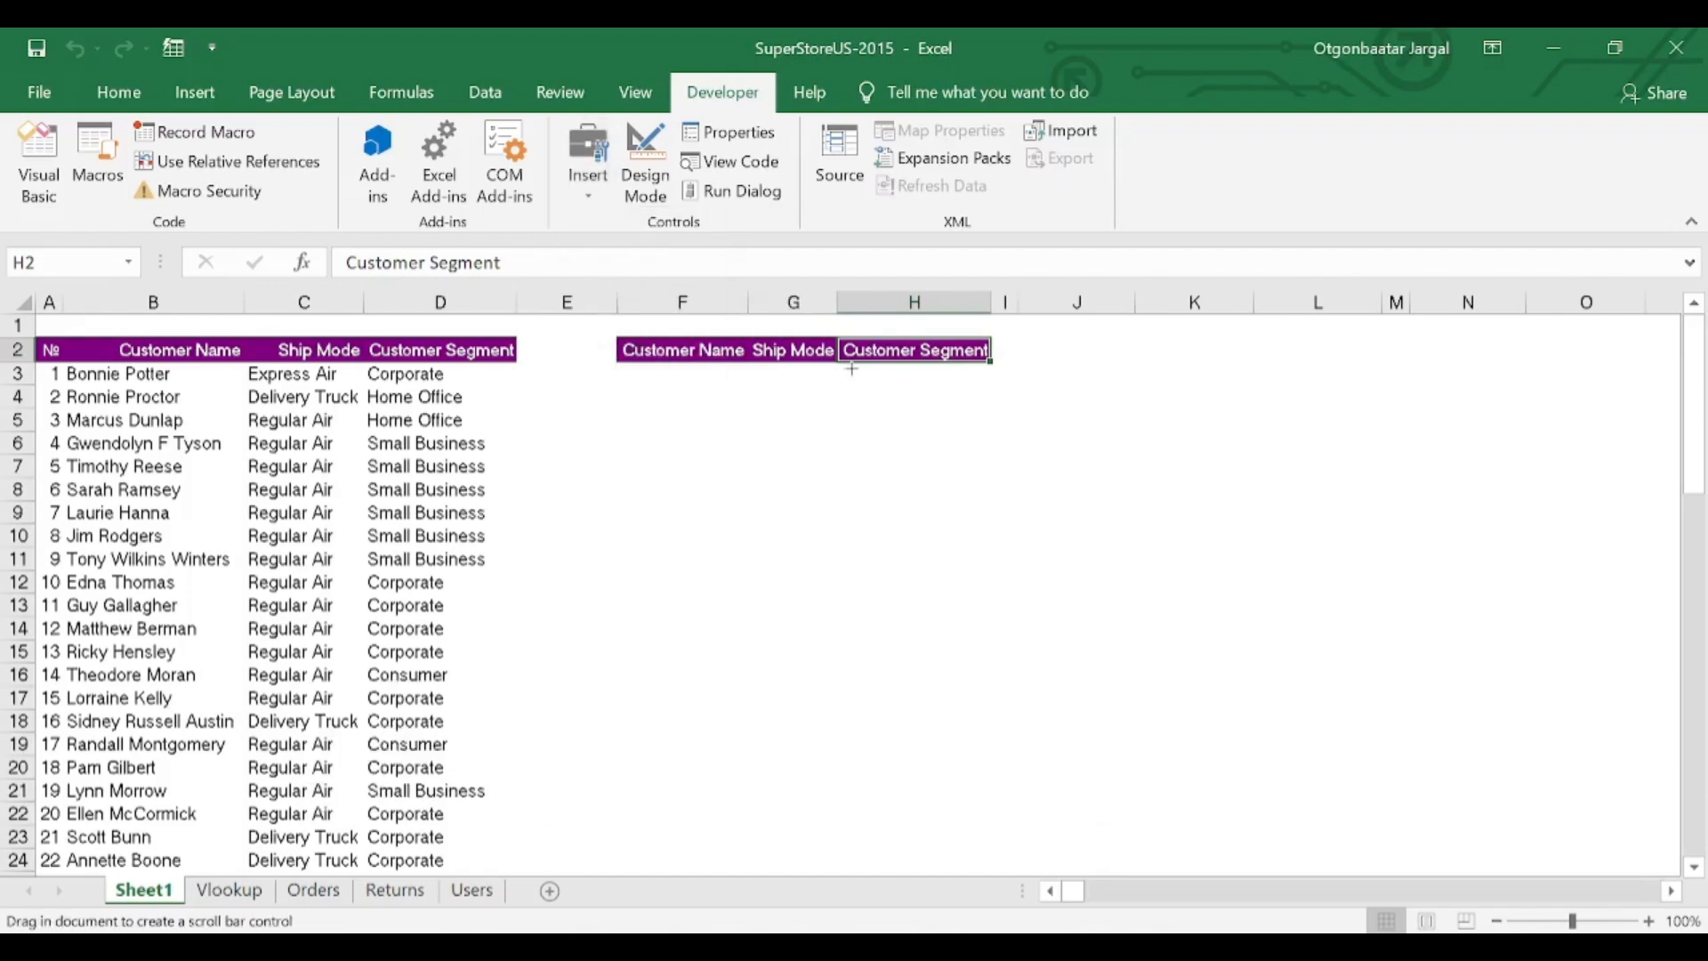
left_click_drag(996, 369, 1022, 627)
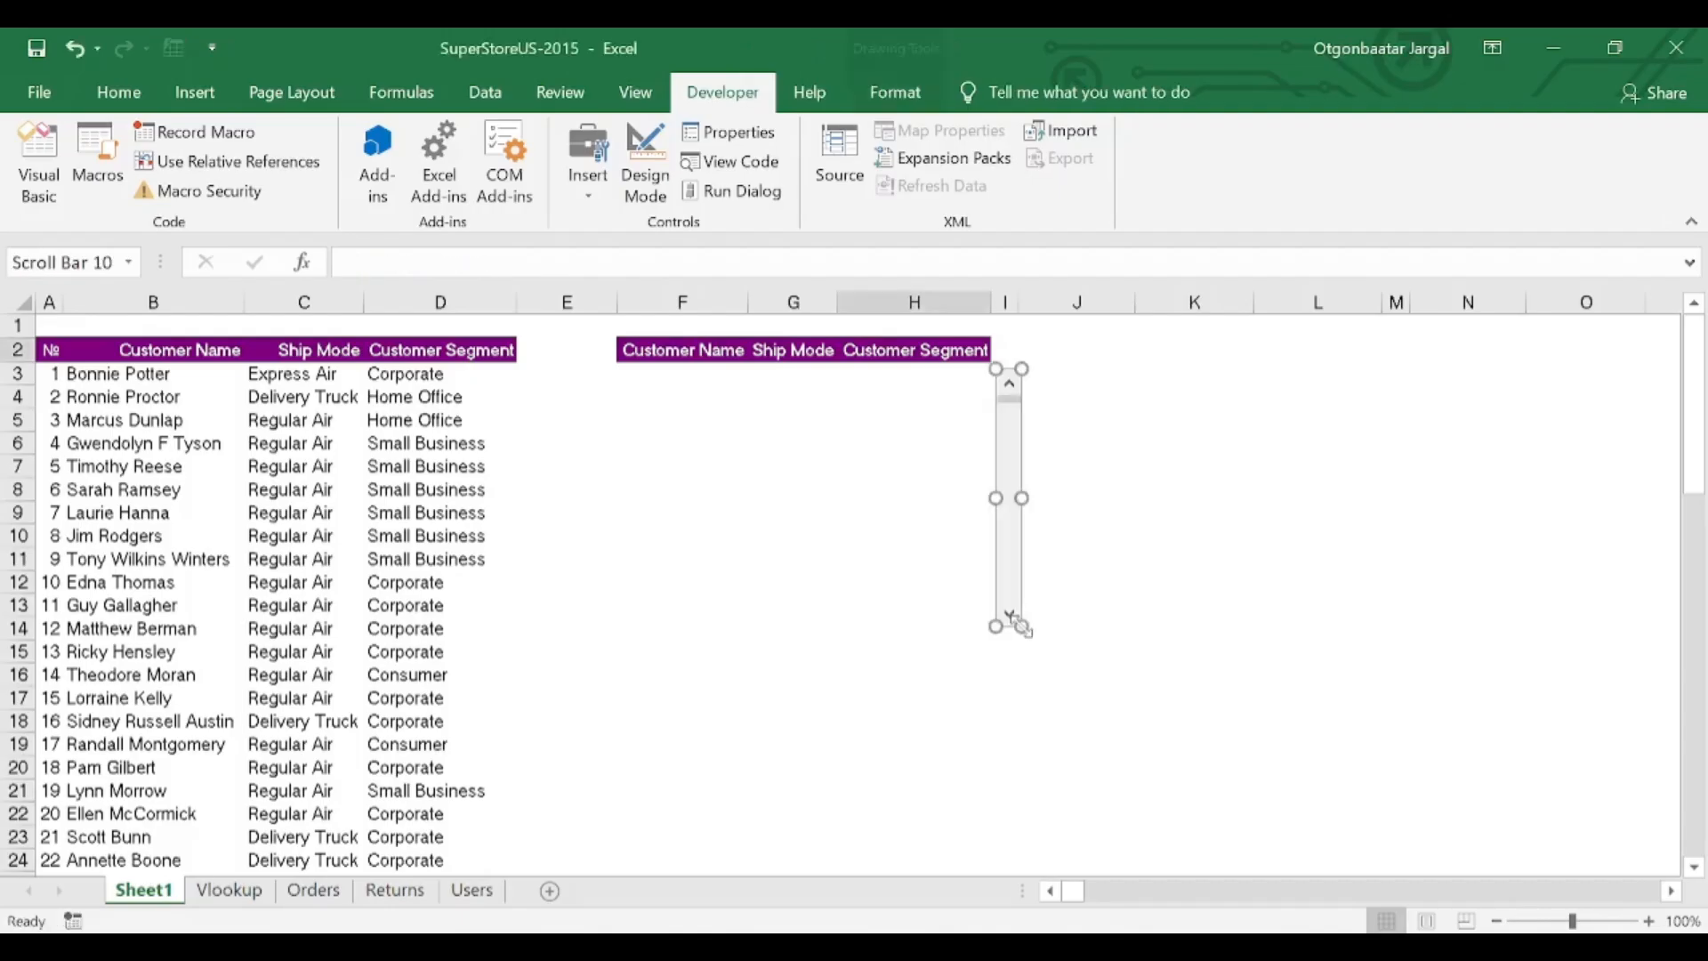
Step: Set the scroll bar's current value to 1, its minimum value to 1 and its maximum value to 70
right_click(1012, 534)
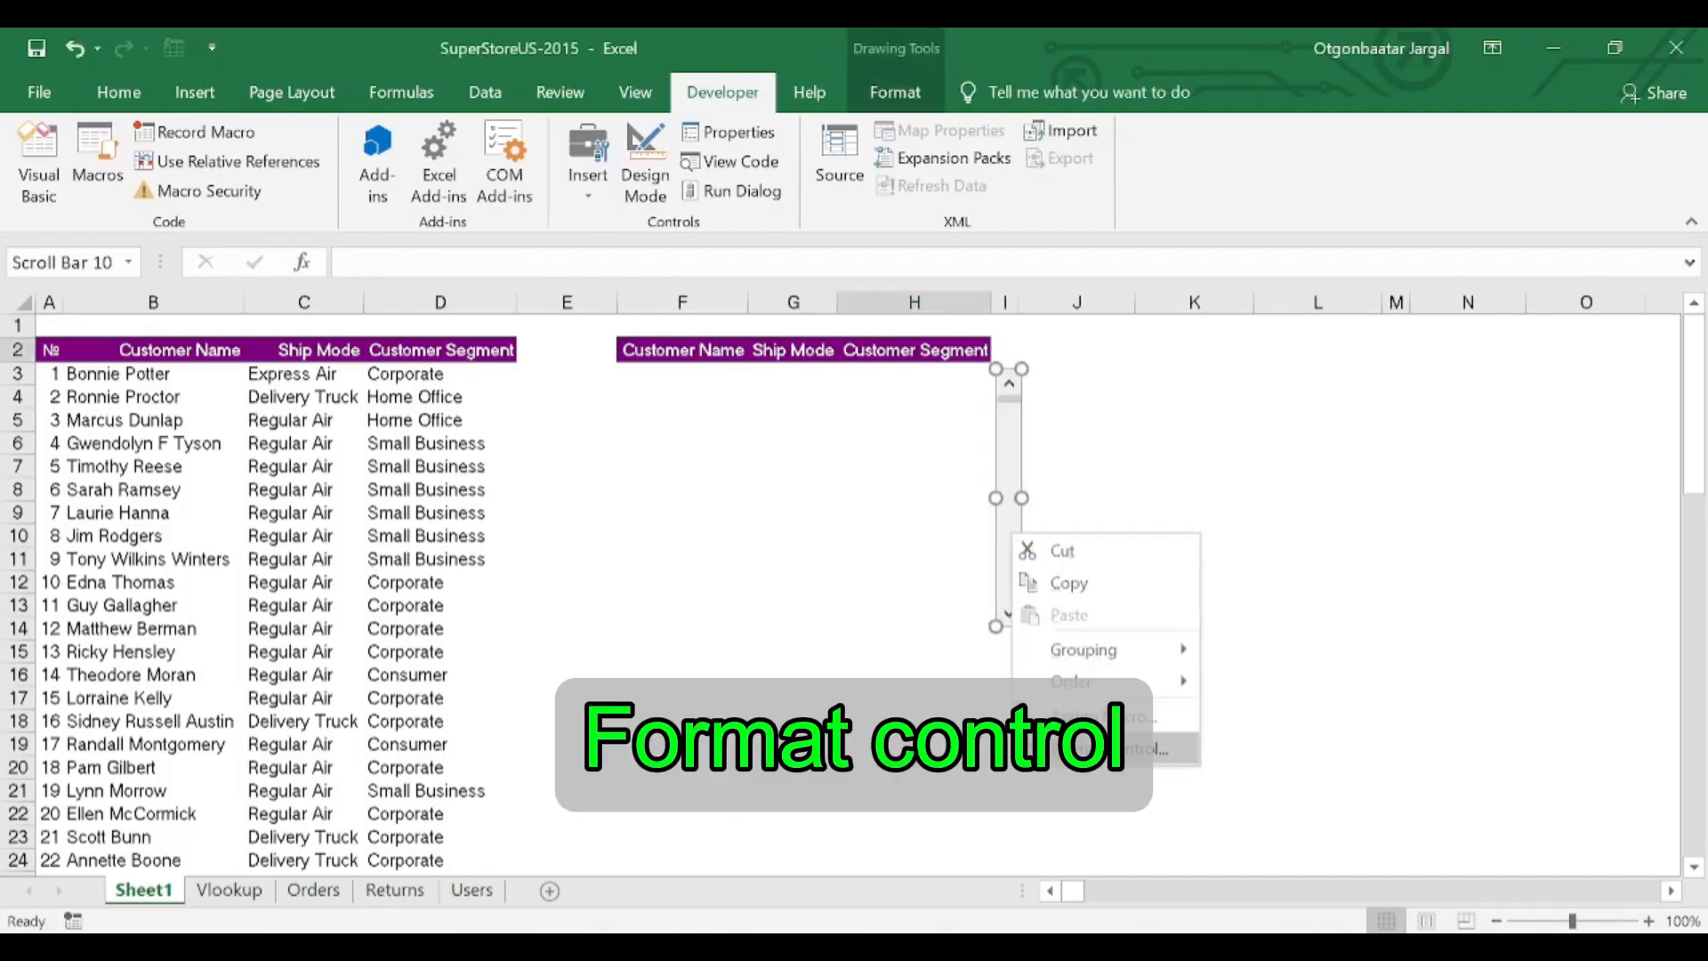
left_click(1143, 748)
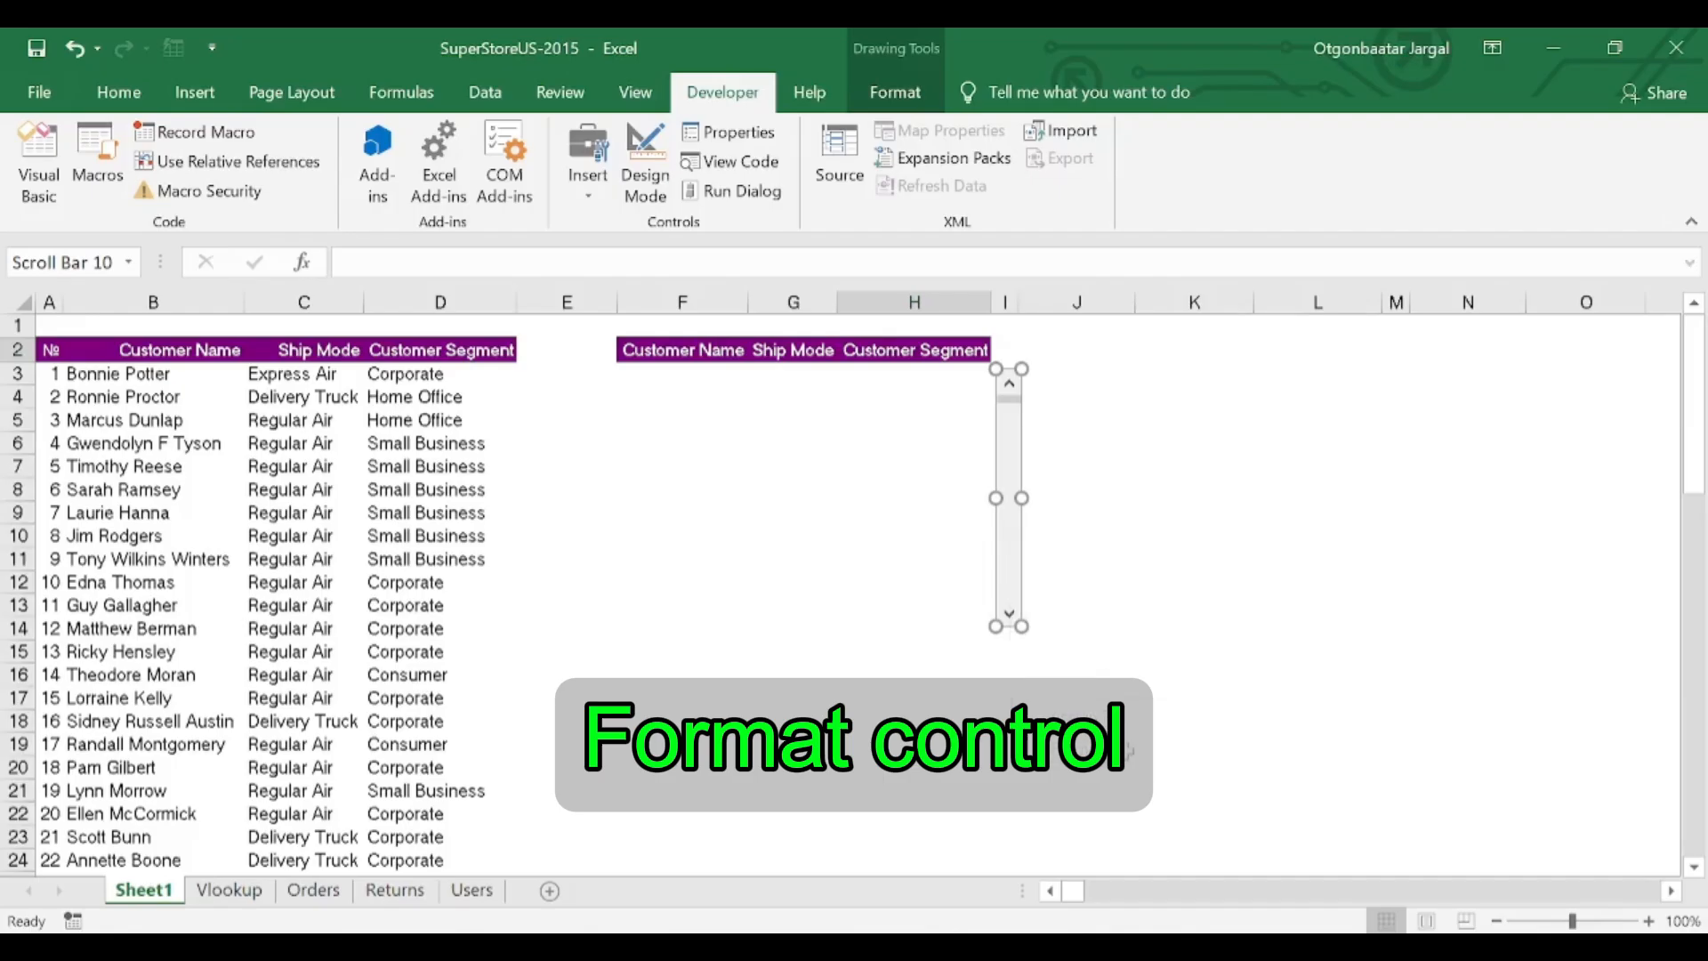
left_click(506, 342)
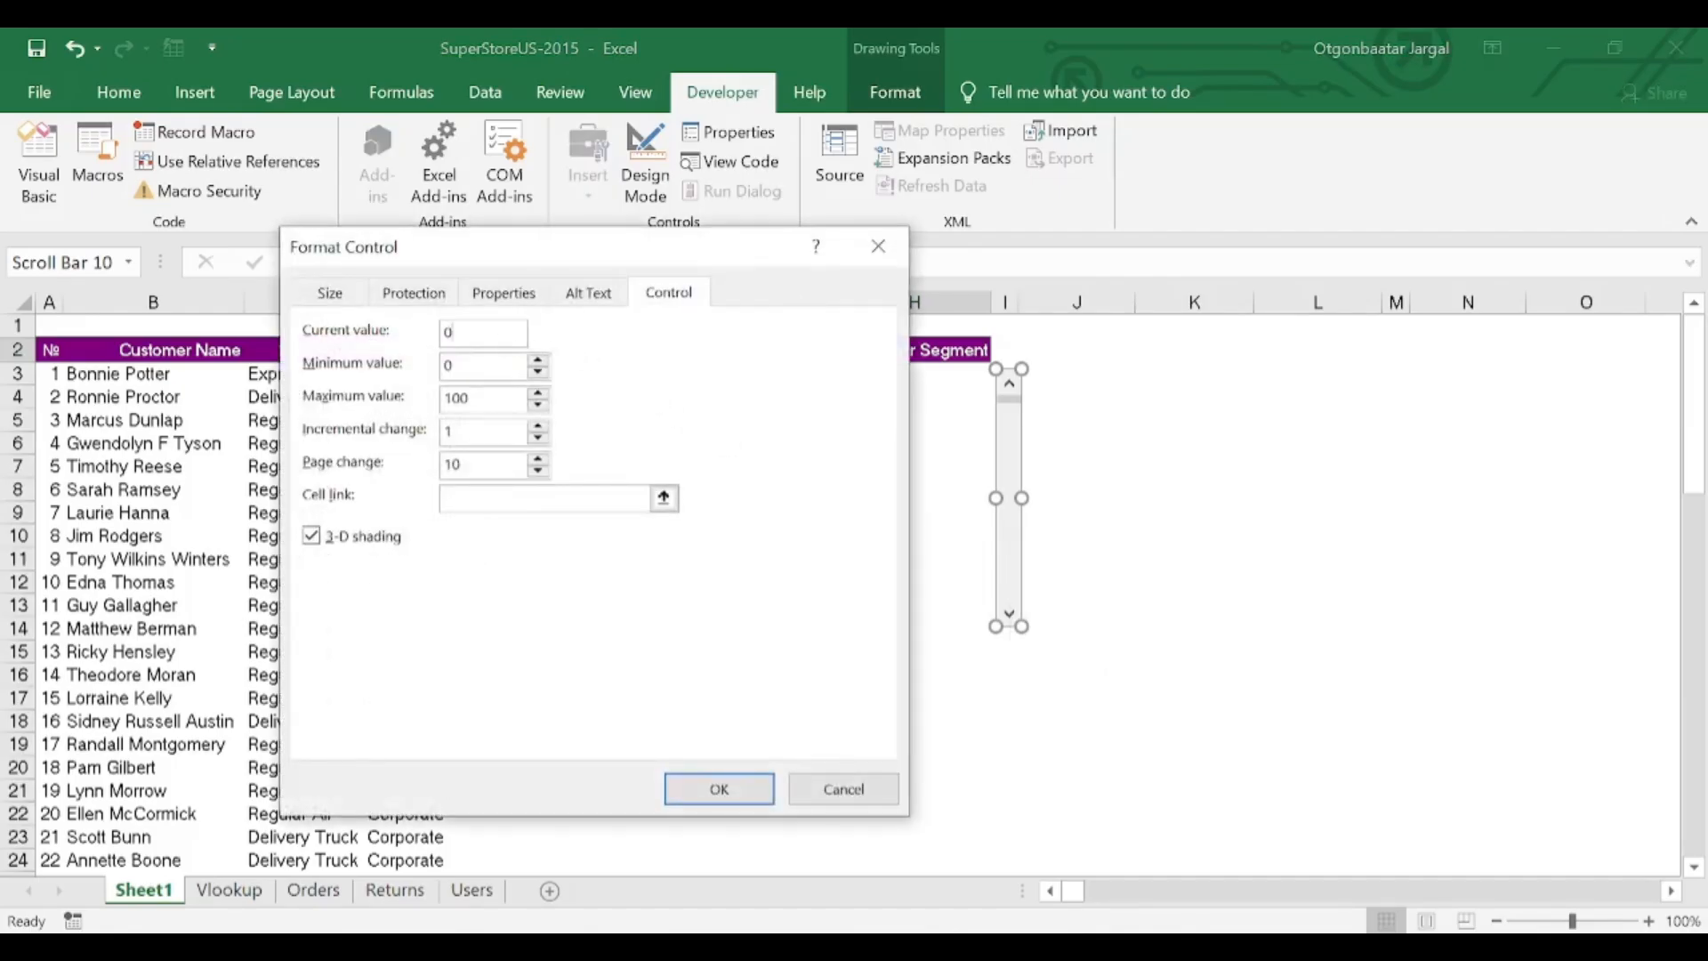
left_click_drag(506, 341, 443, 334)
type("1")
left_click(447, 365)
type("1")
key("Tab")
type("70")
Step: Link the scroll bar to cell $I$2 and apply the control settings
left_click(499, 504)
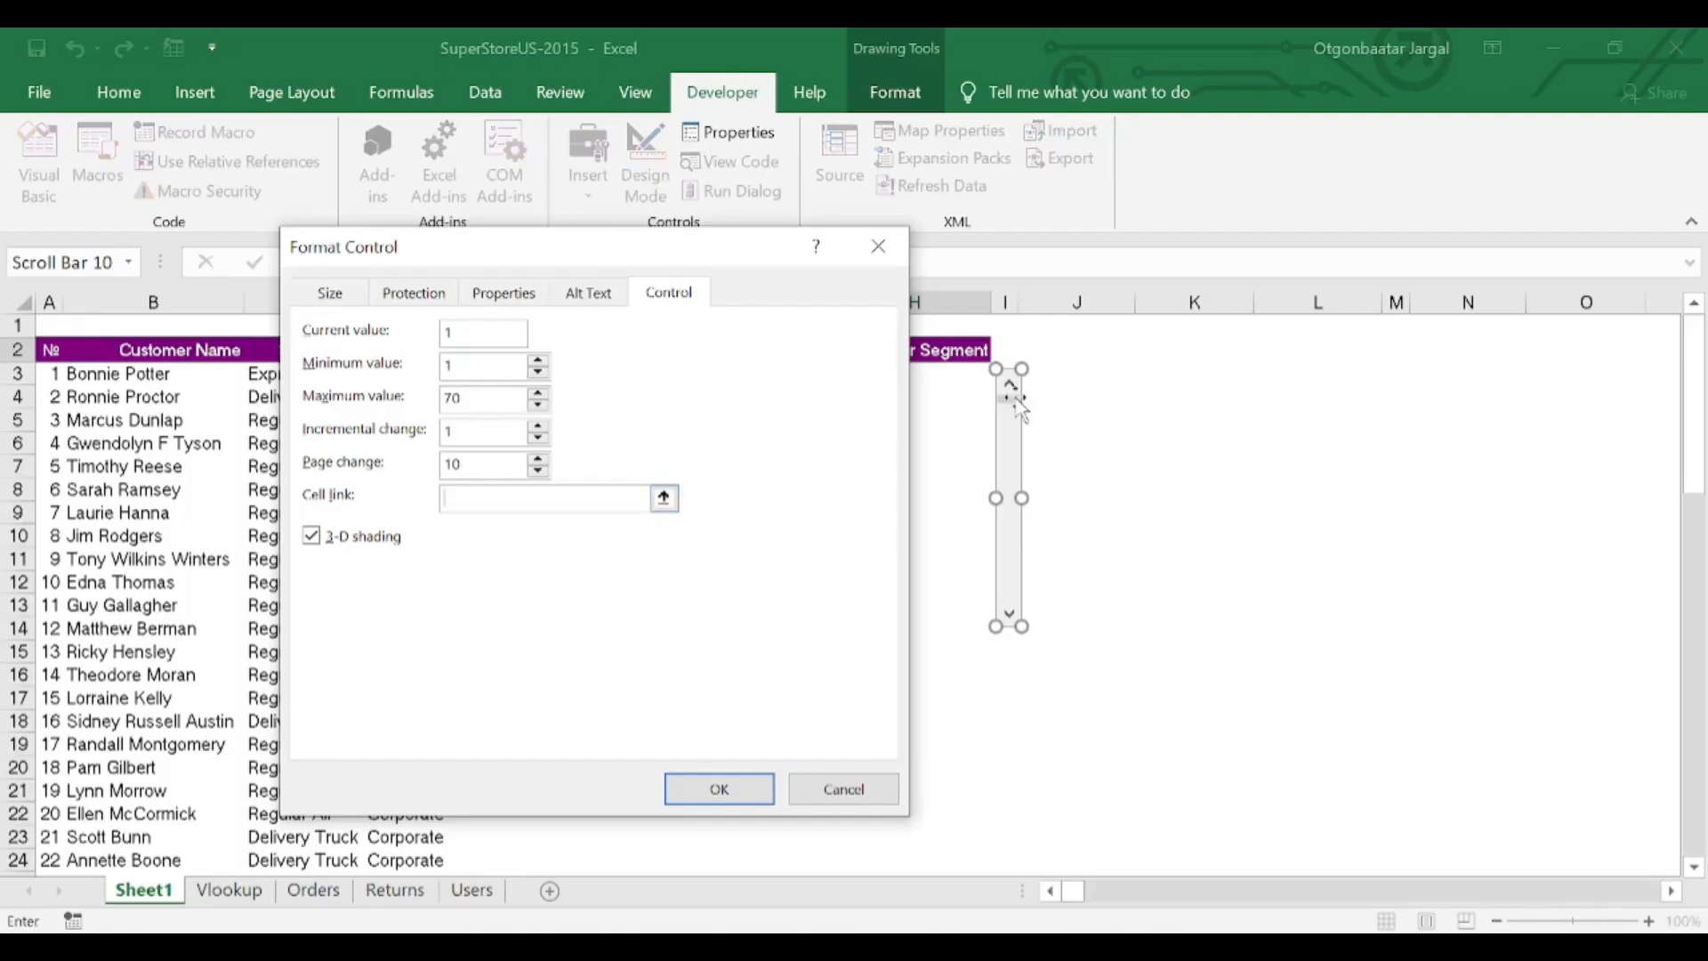
left_click(1009, 350)
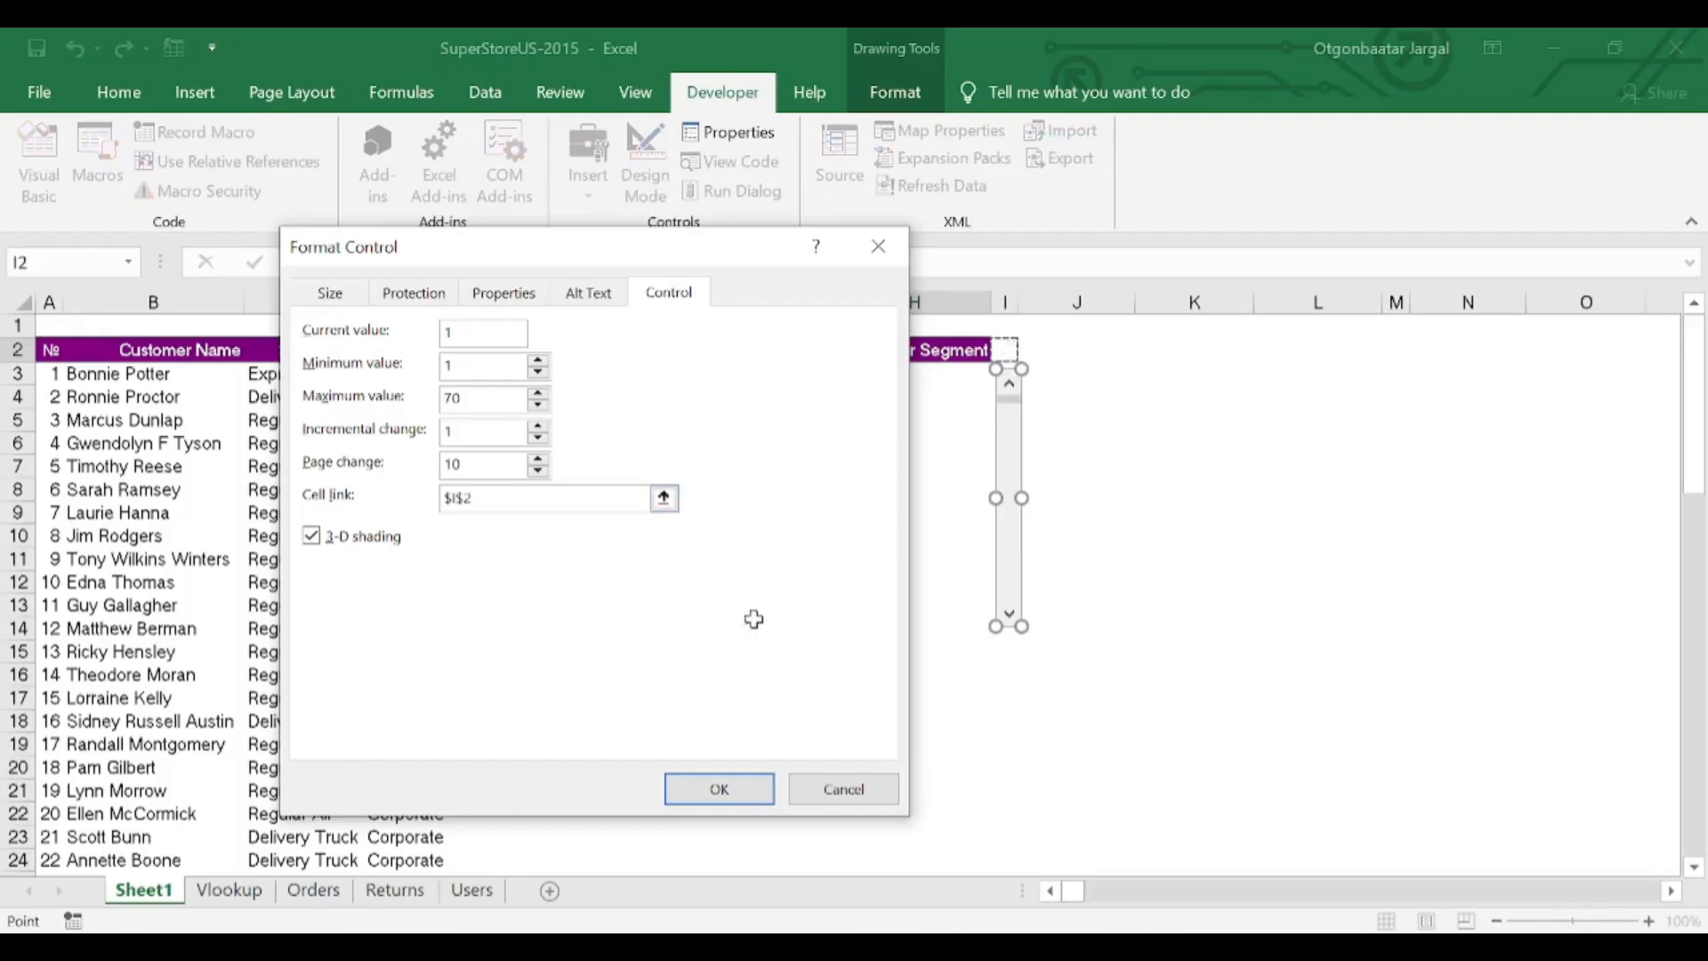
left_click(729, 787)
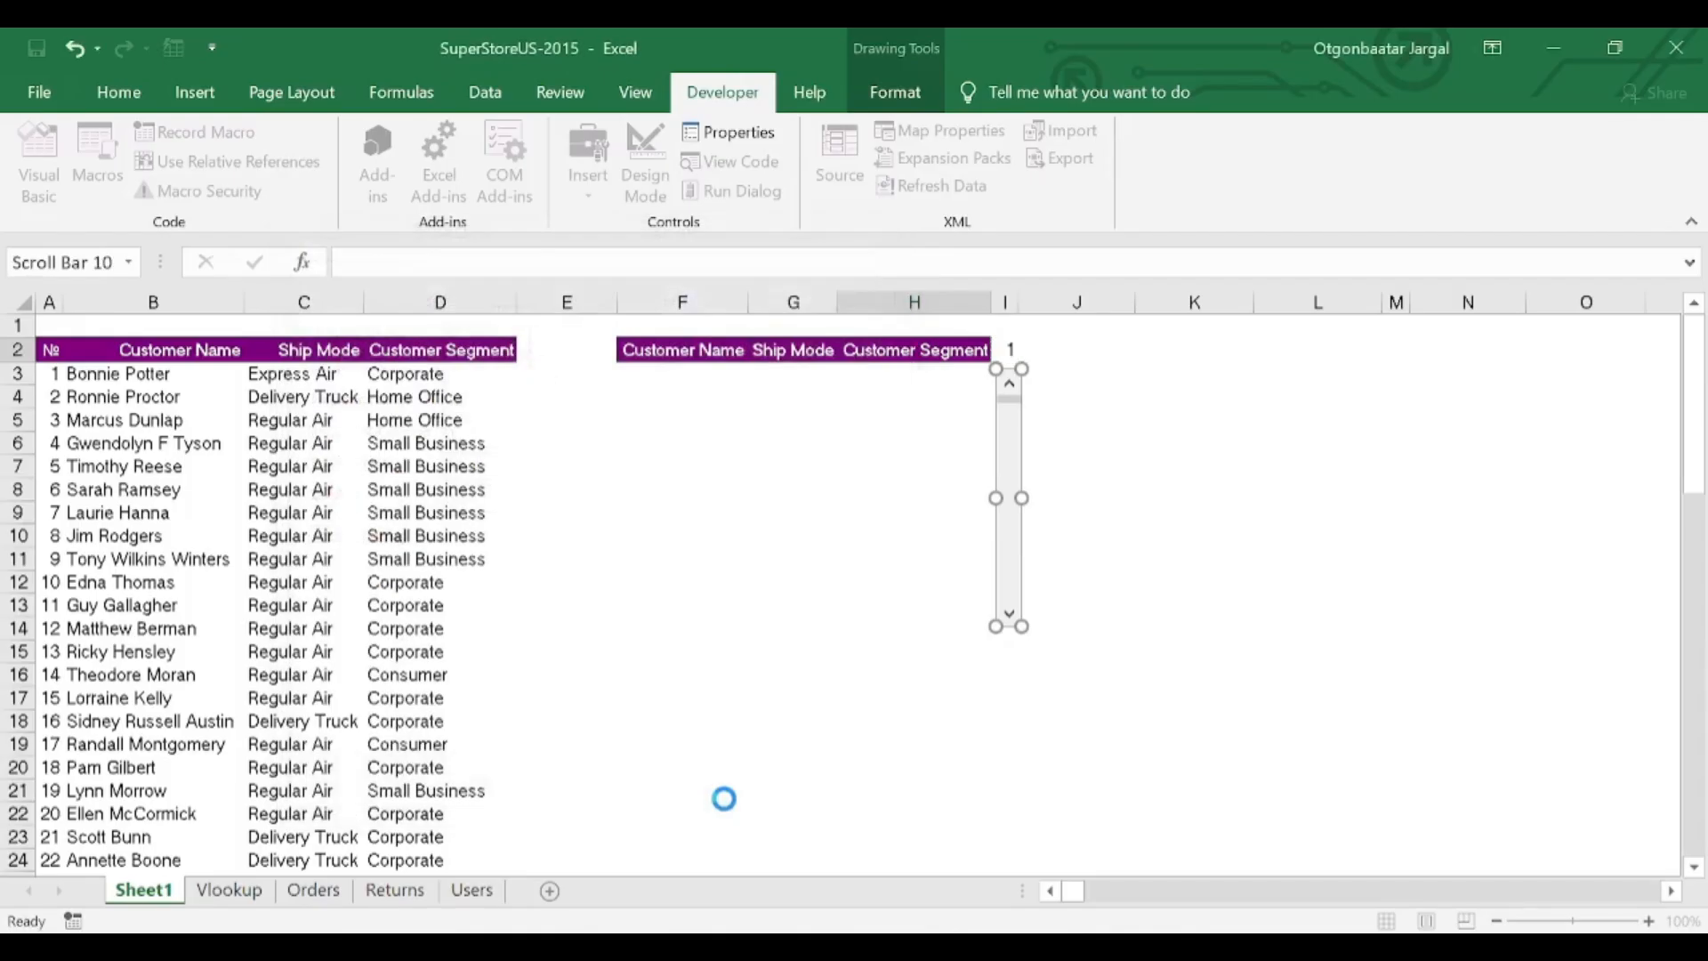
left_click(727, 794)
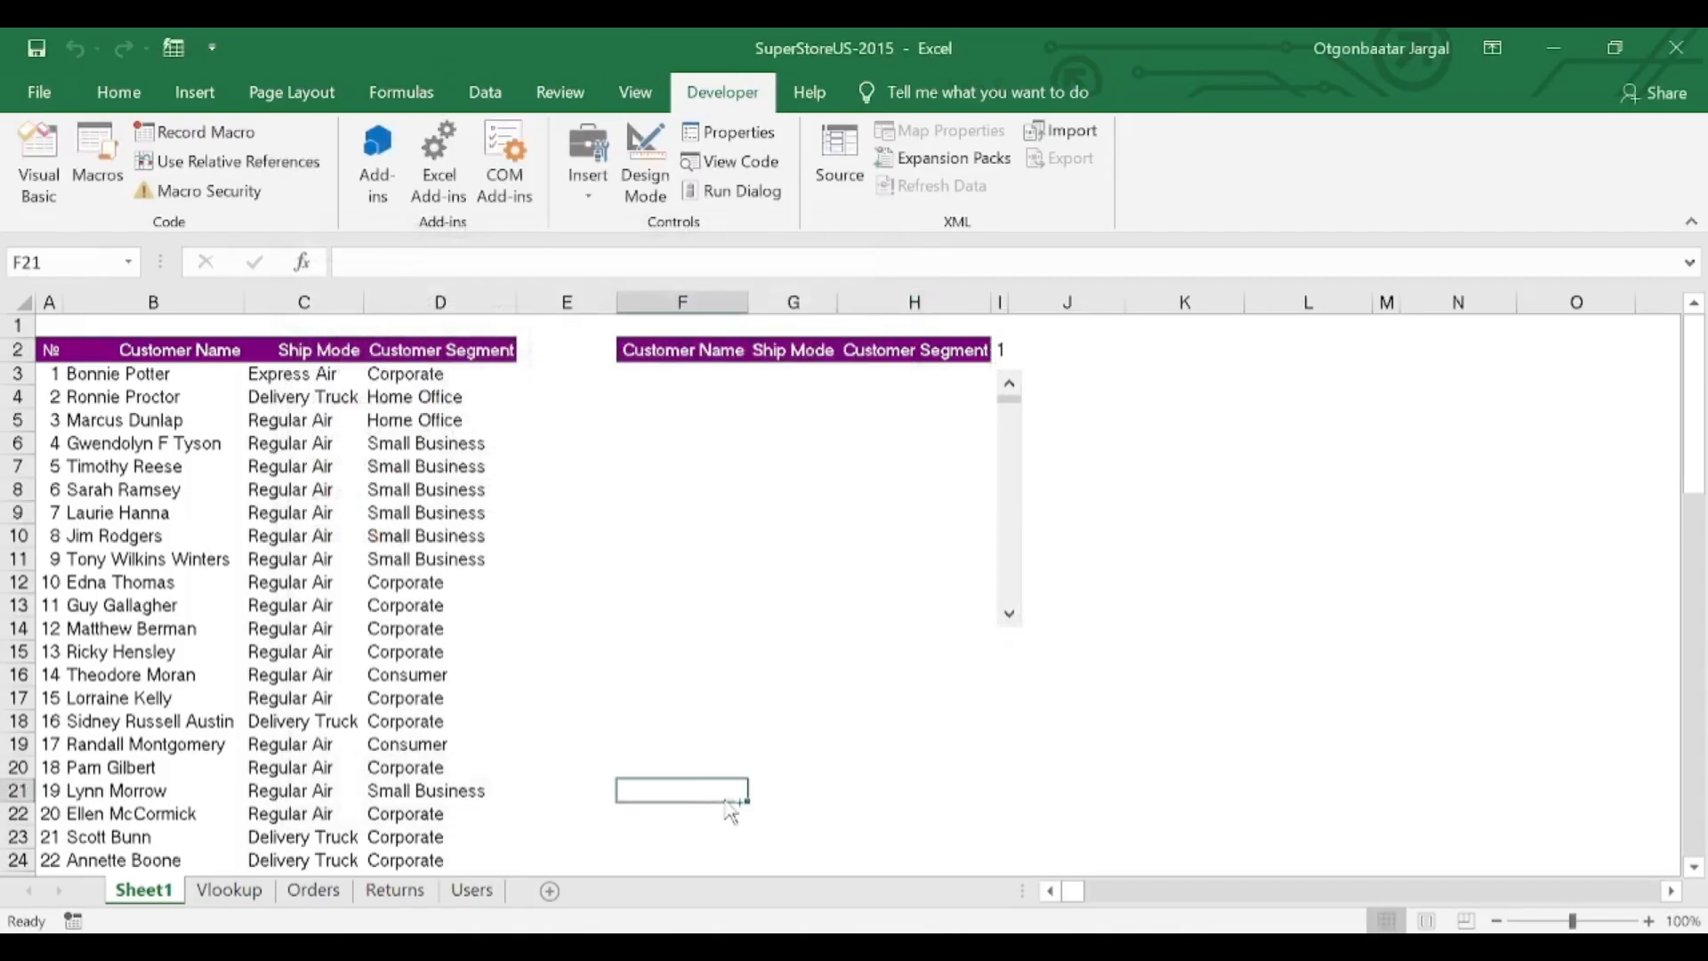
Step: Start a formula in F3 with an INDEX function nested inside IFERROR
key("ctrl+Up")
key("Down")
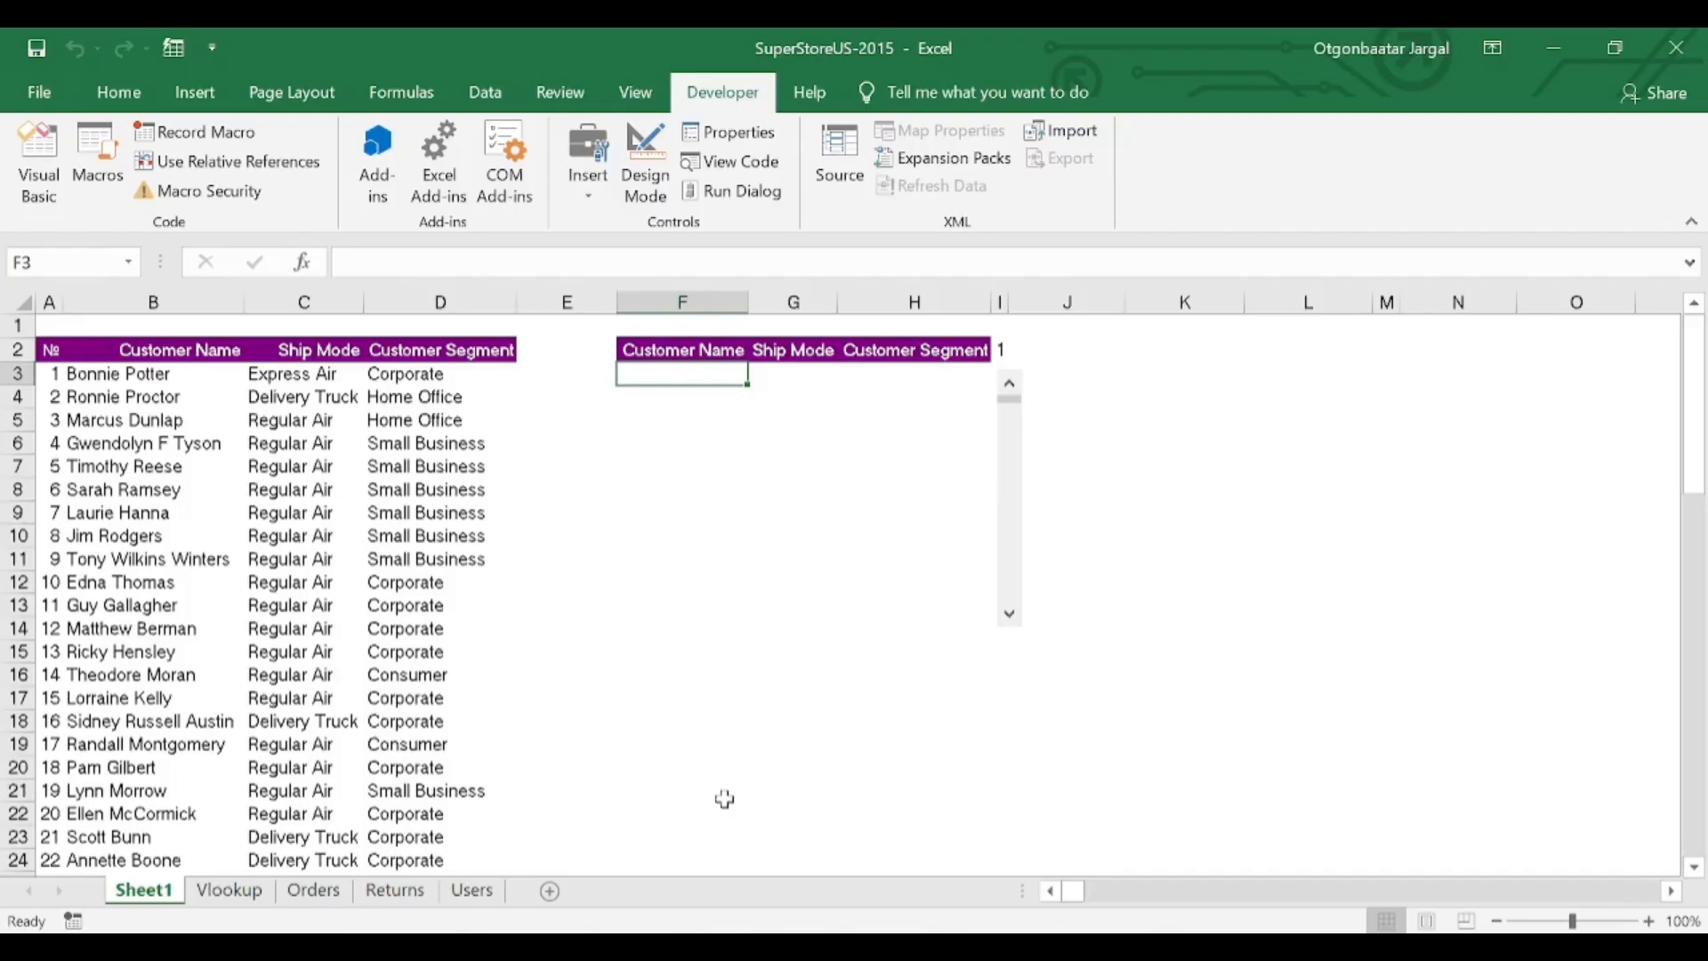
type("=")
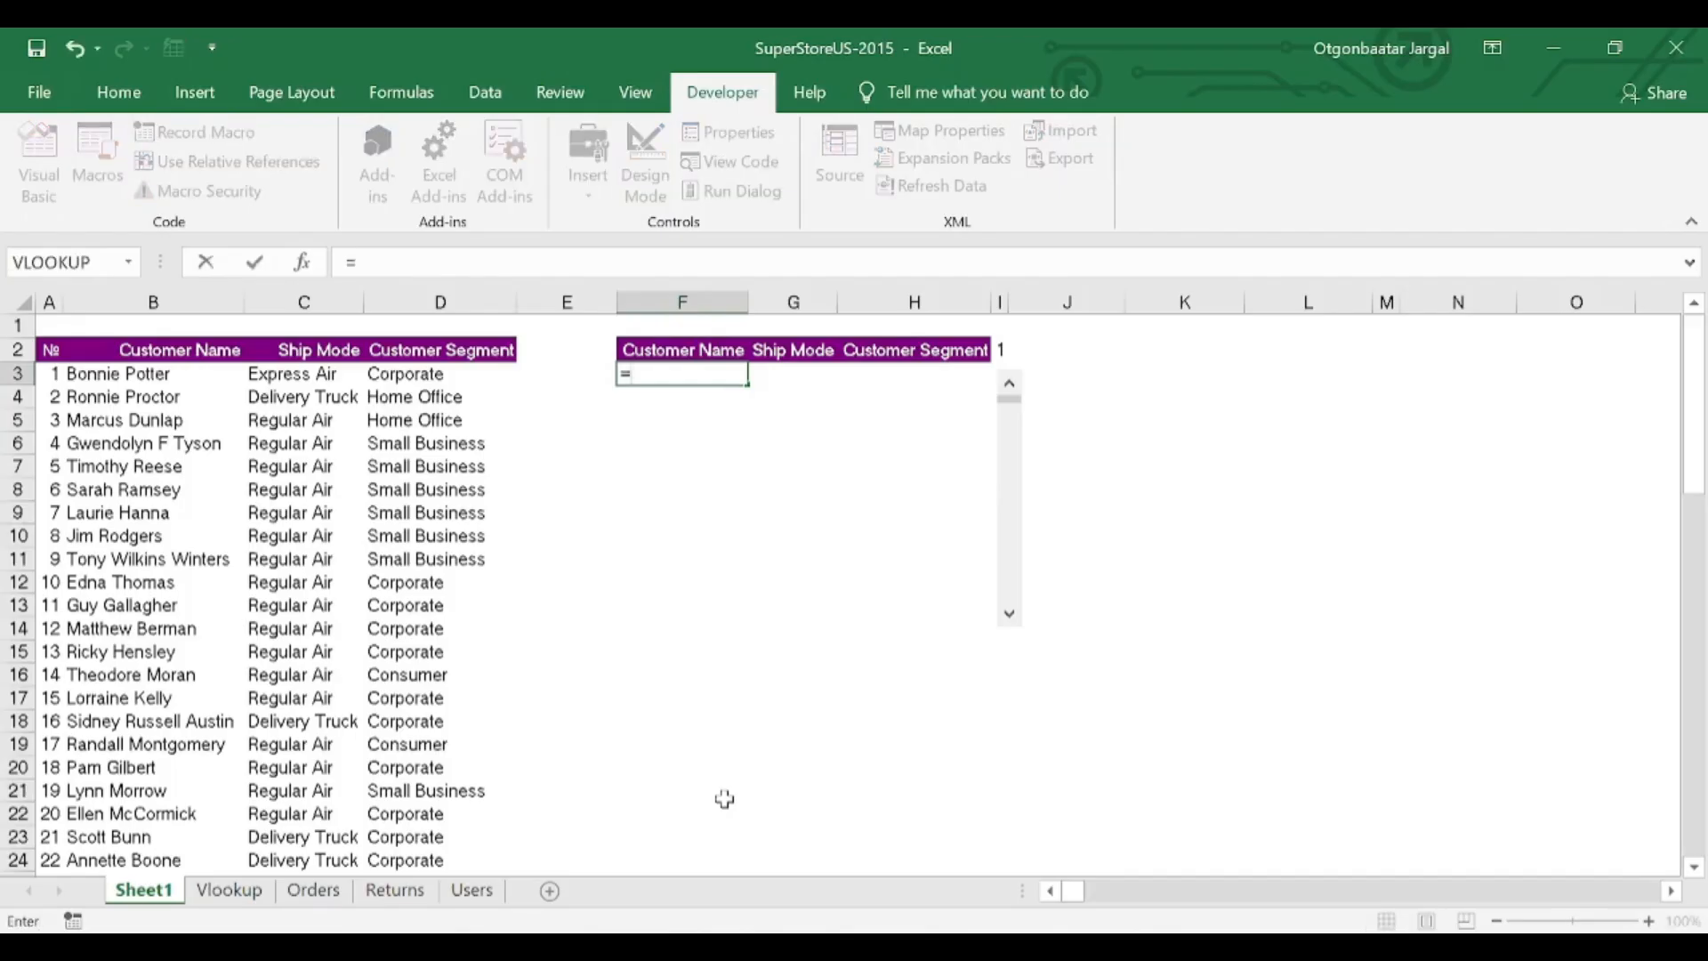
type("IF")
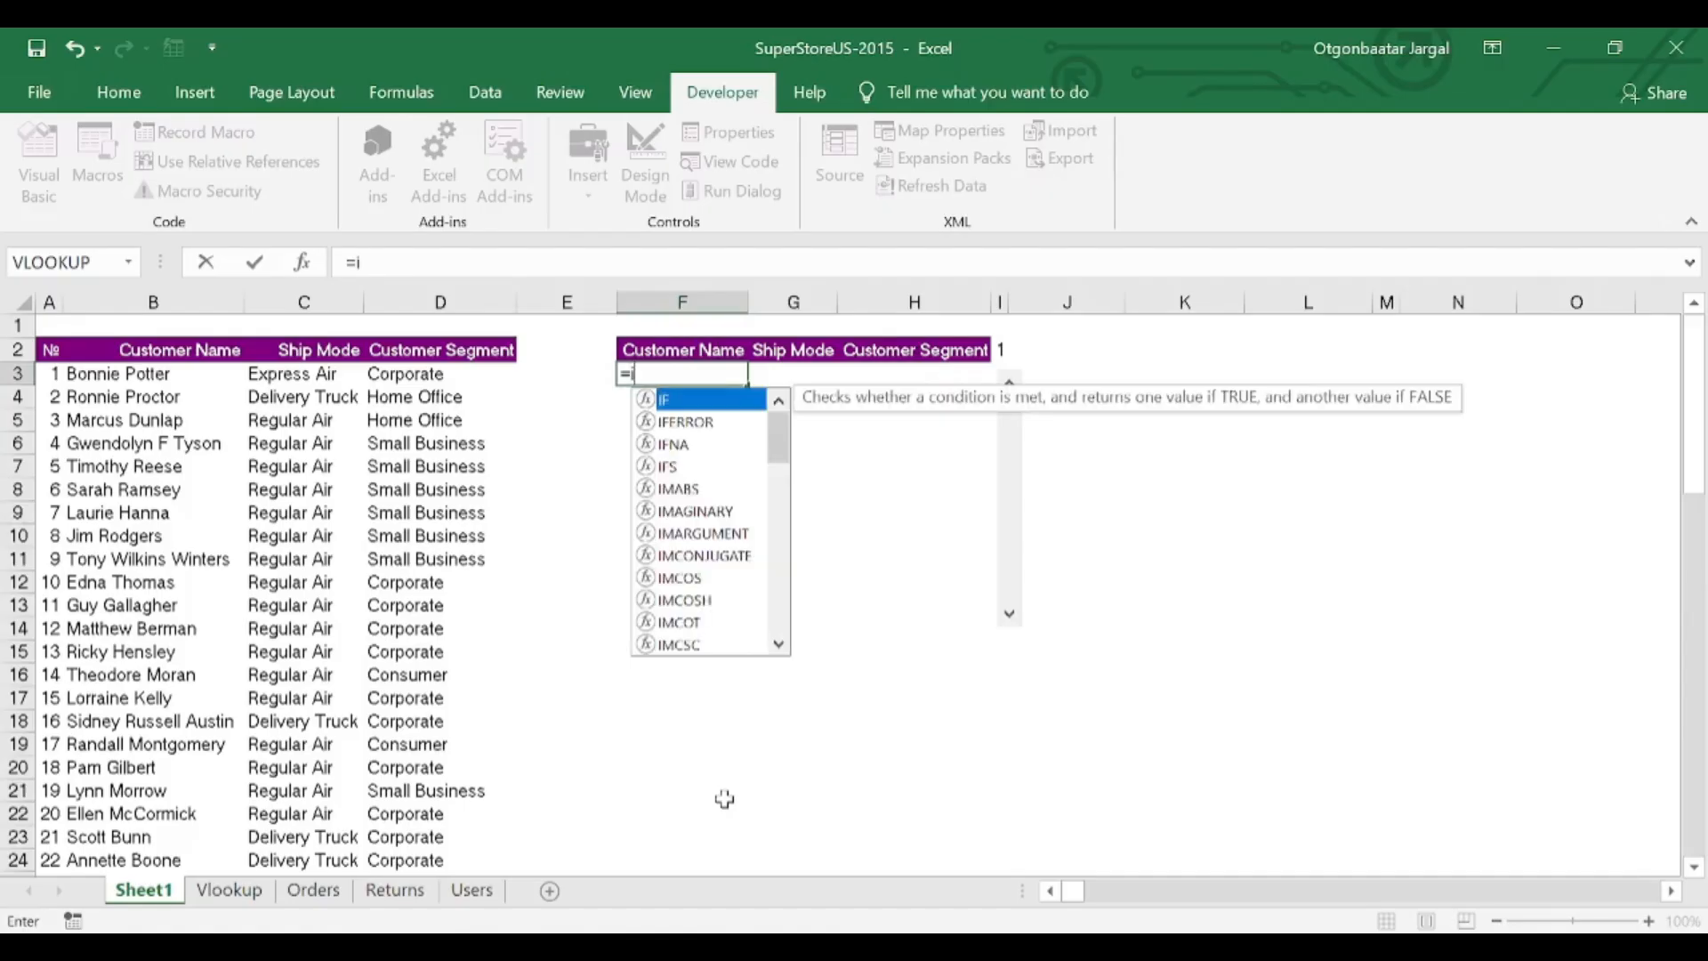
key("Down")
key("Tab")
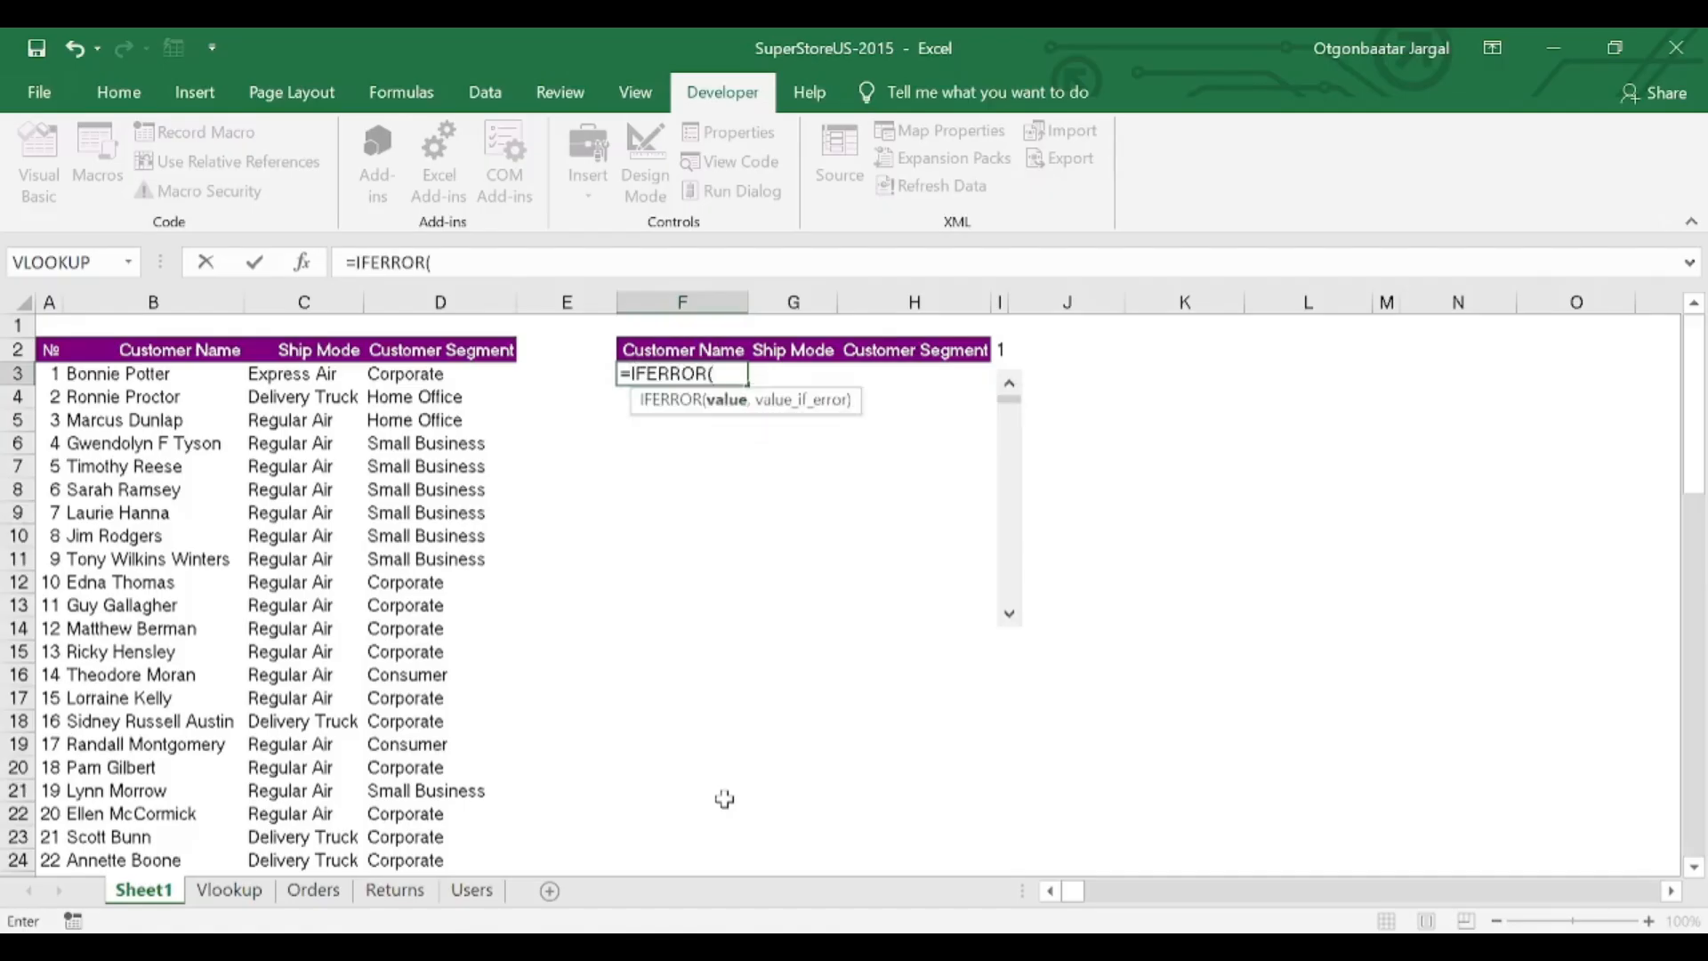
type("in")
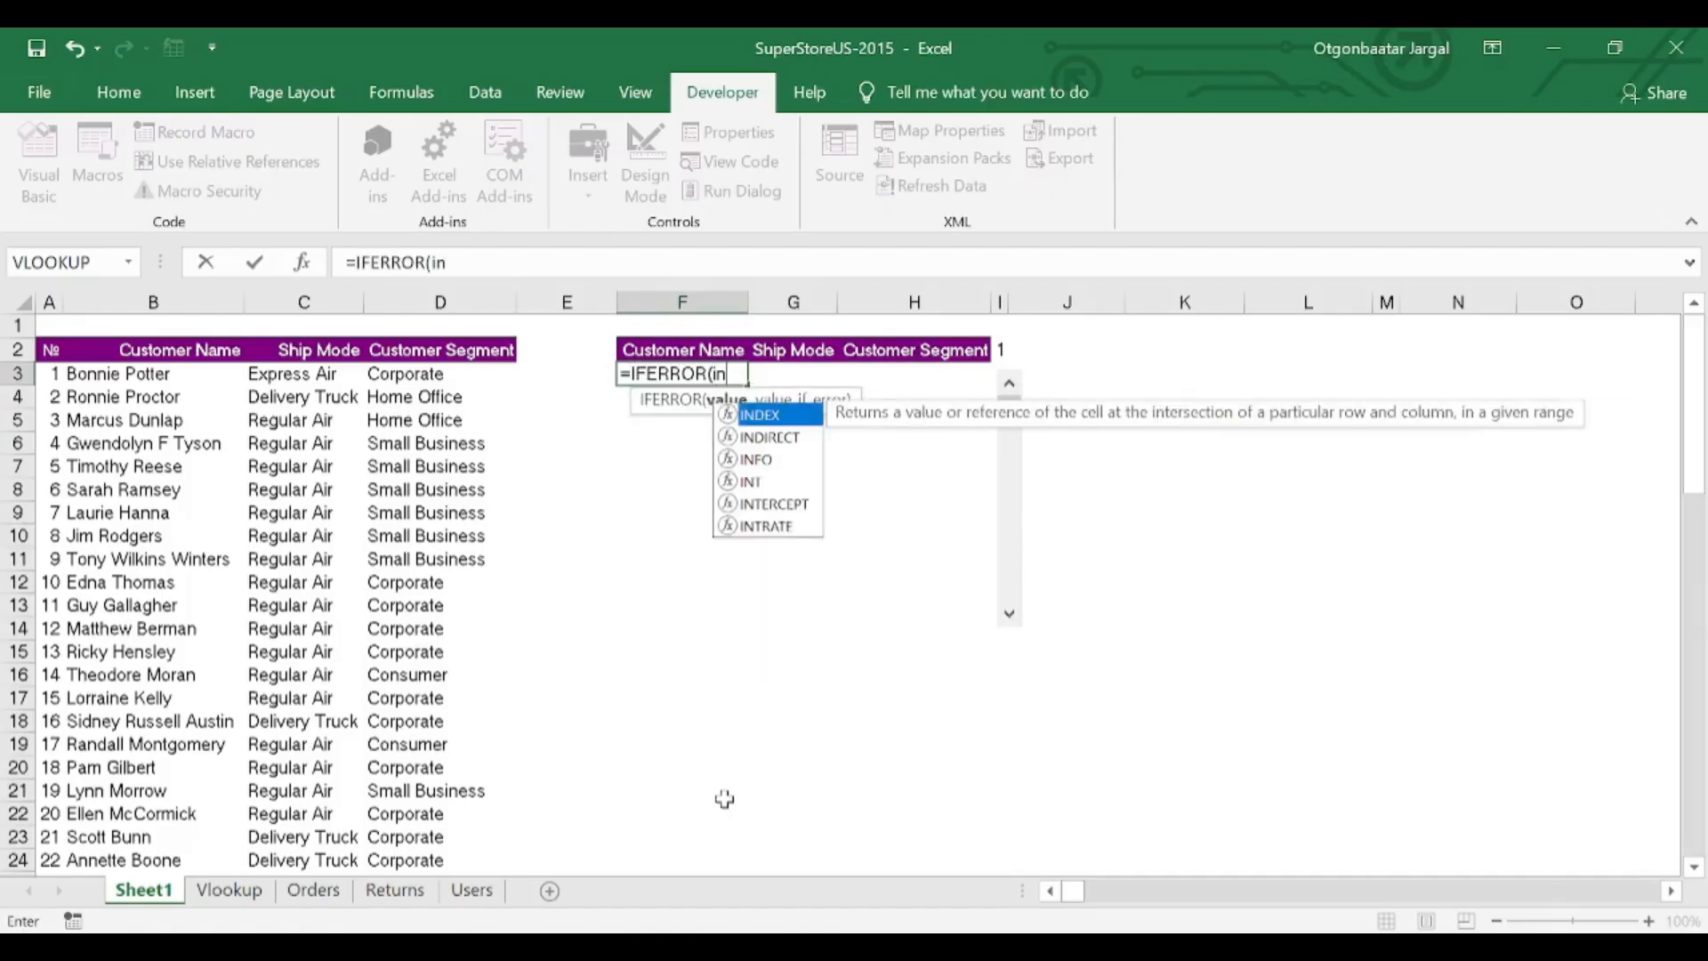
key("Tab")
Step: Give INDEX the customer name list as its array, using the absolute range $B$3:$B$72
key("Left")
key("Left")
key("Left")
key("Left")
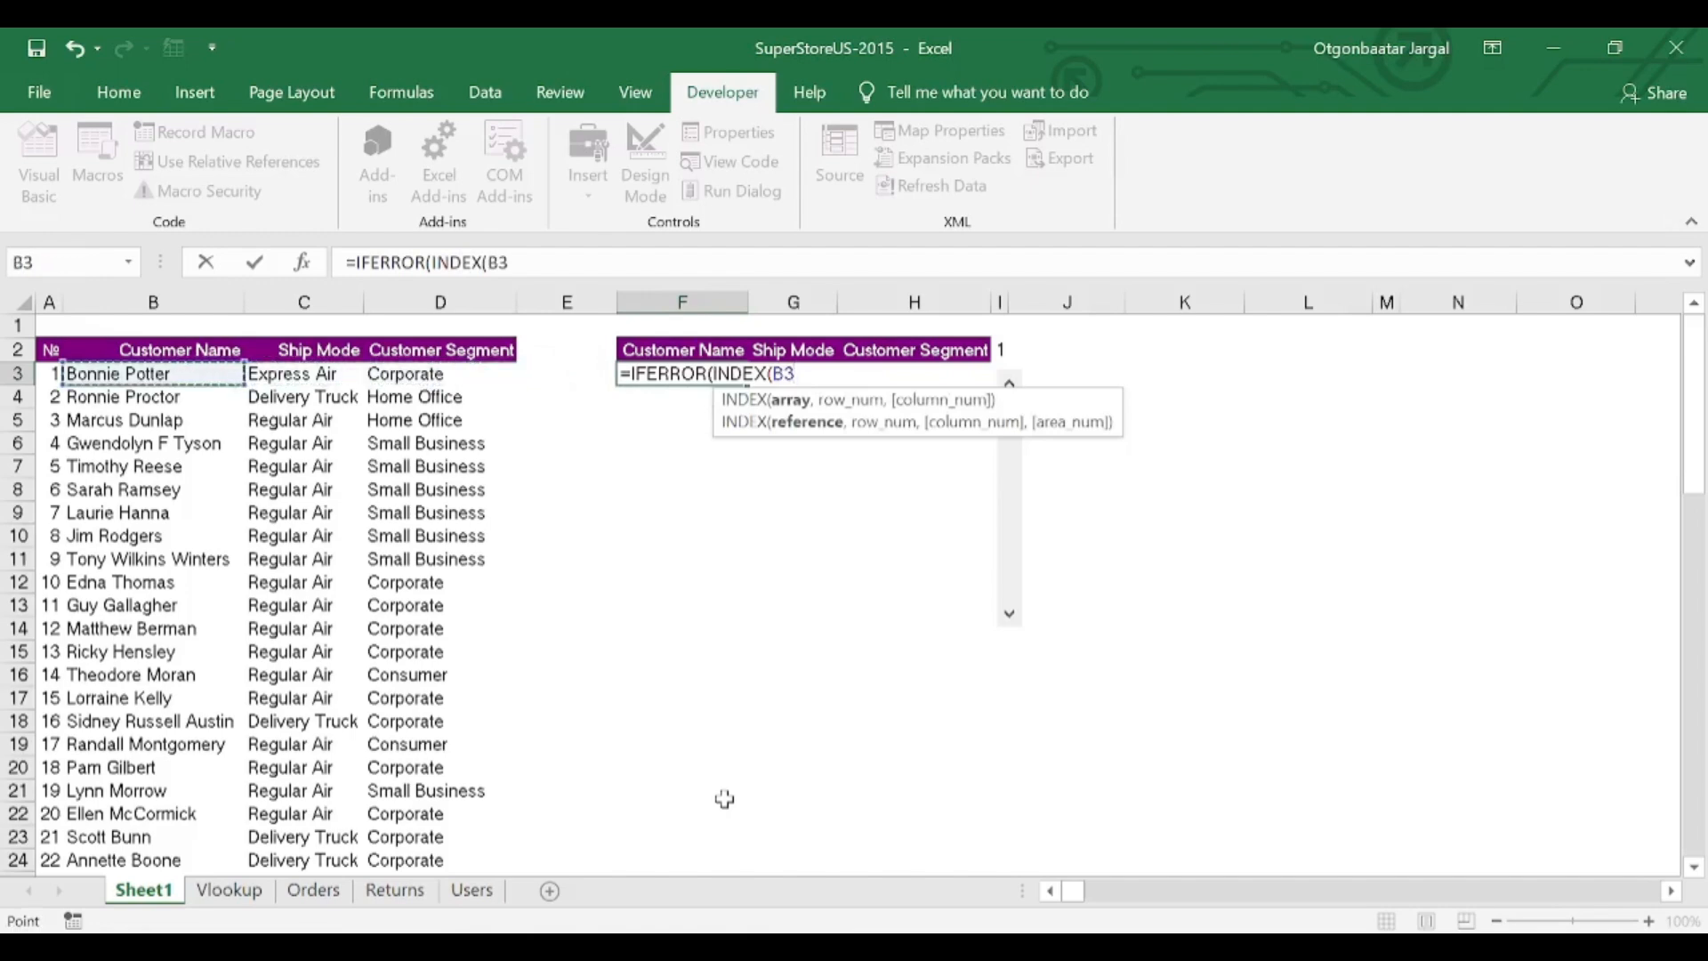
key("Up")
key("Down")
key("ctrl+shift+Down")
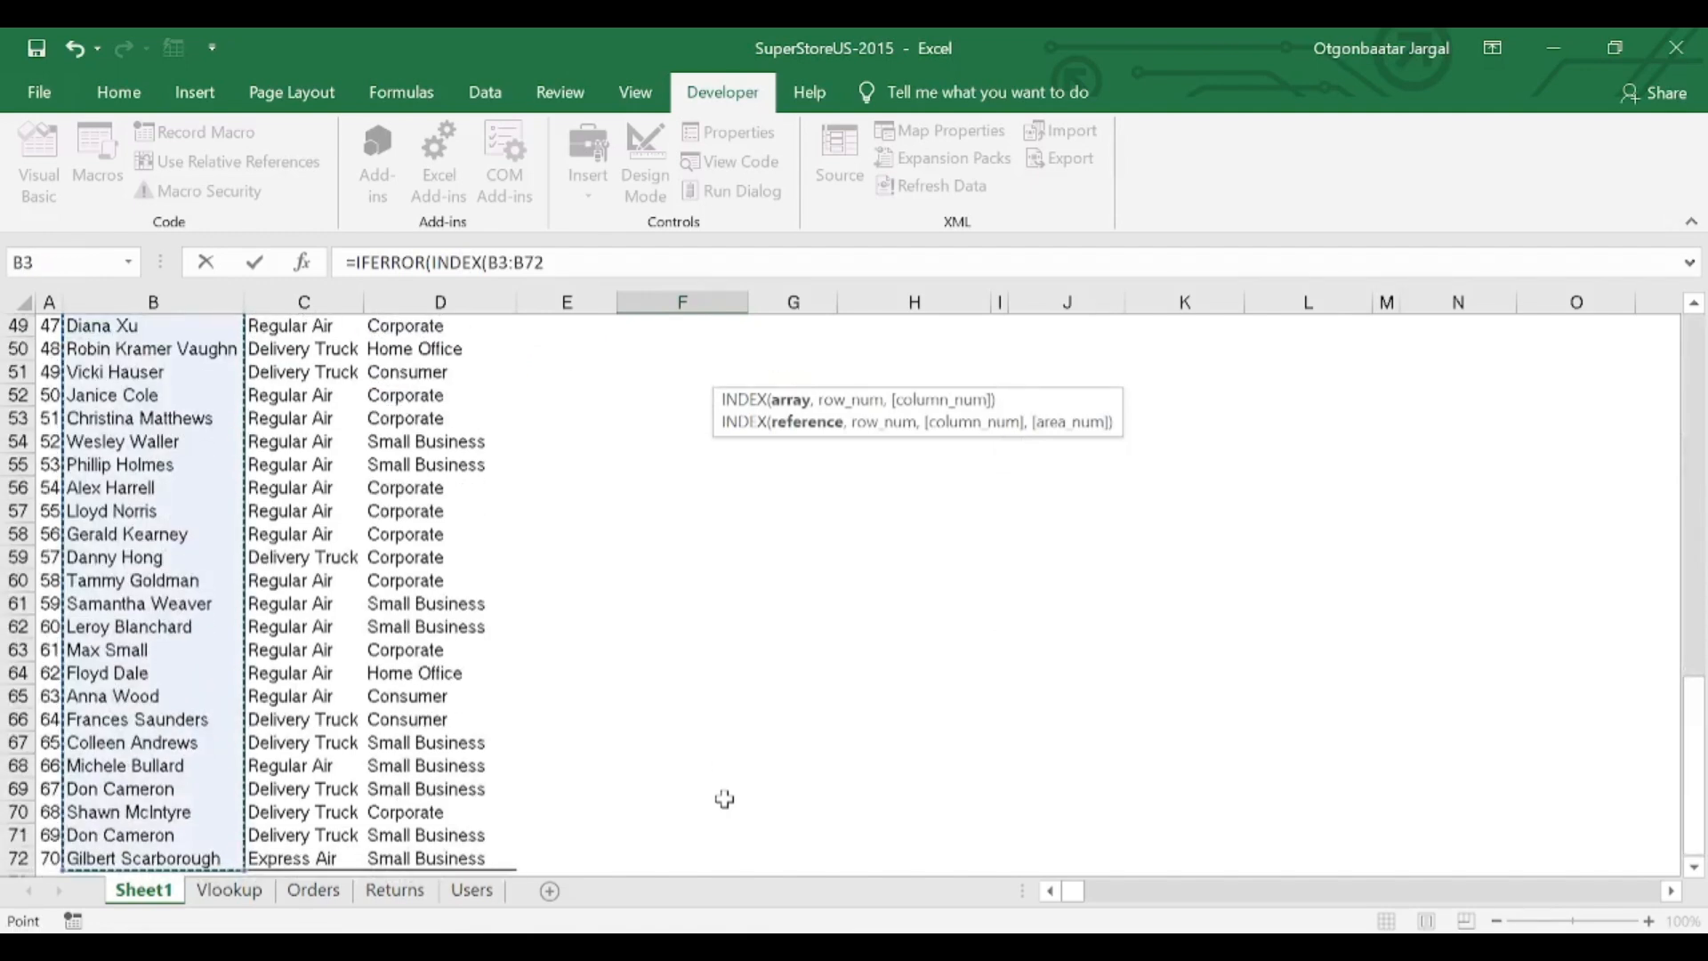
key("F4")
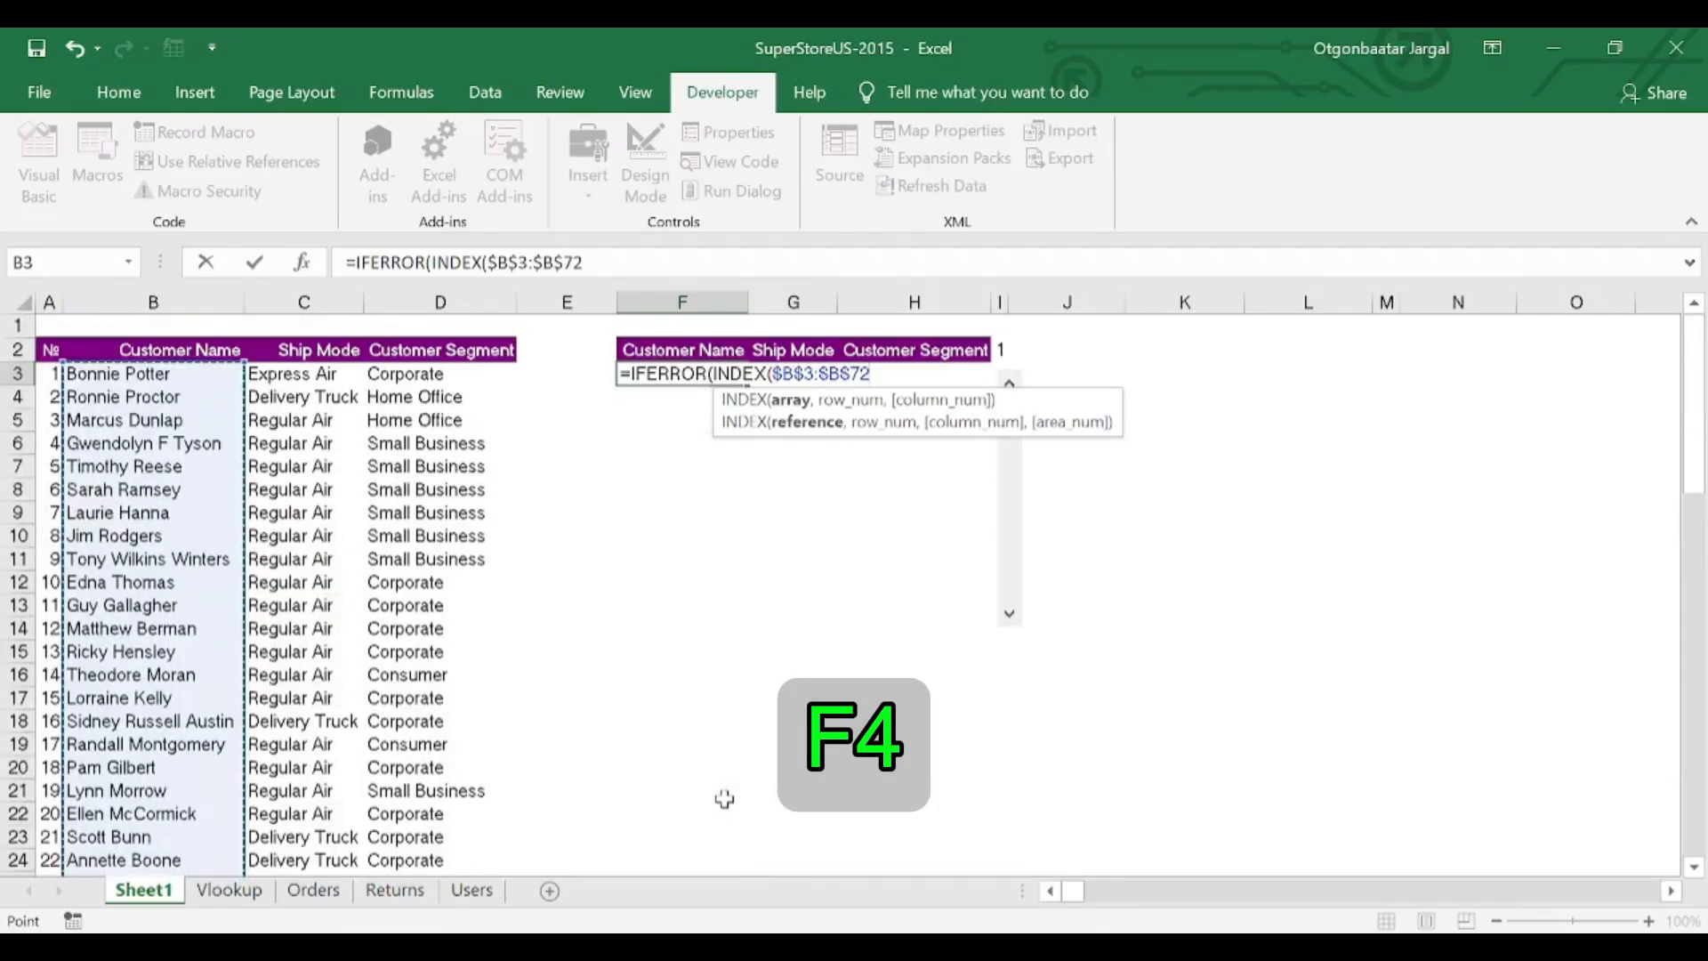
type(",")
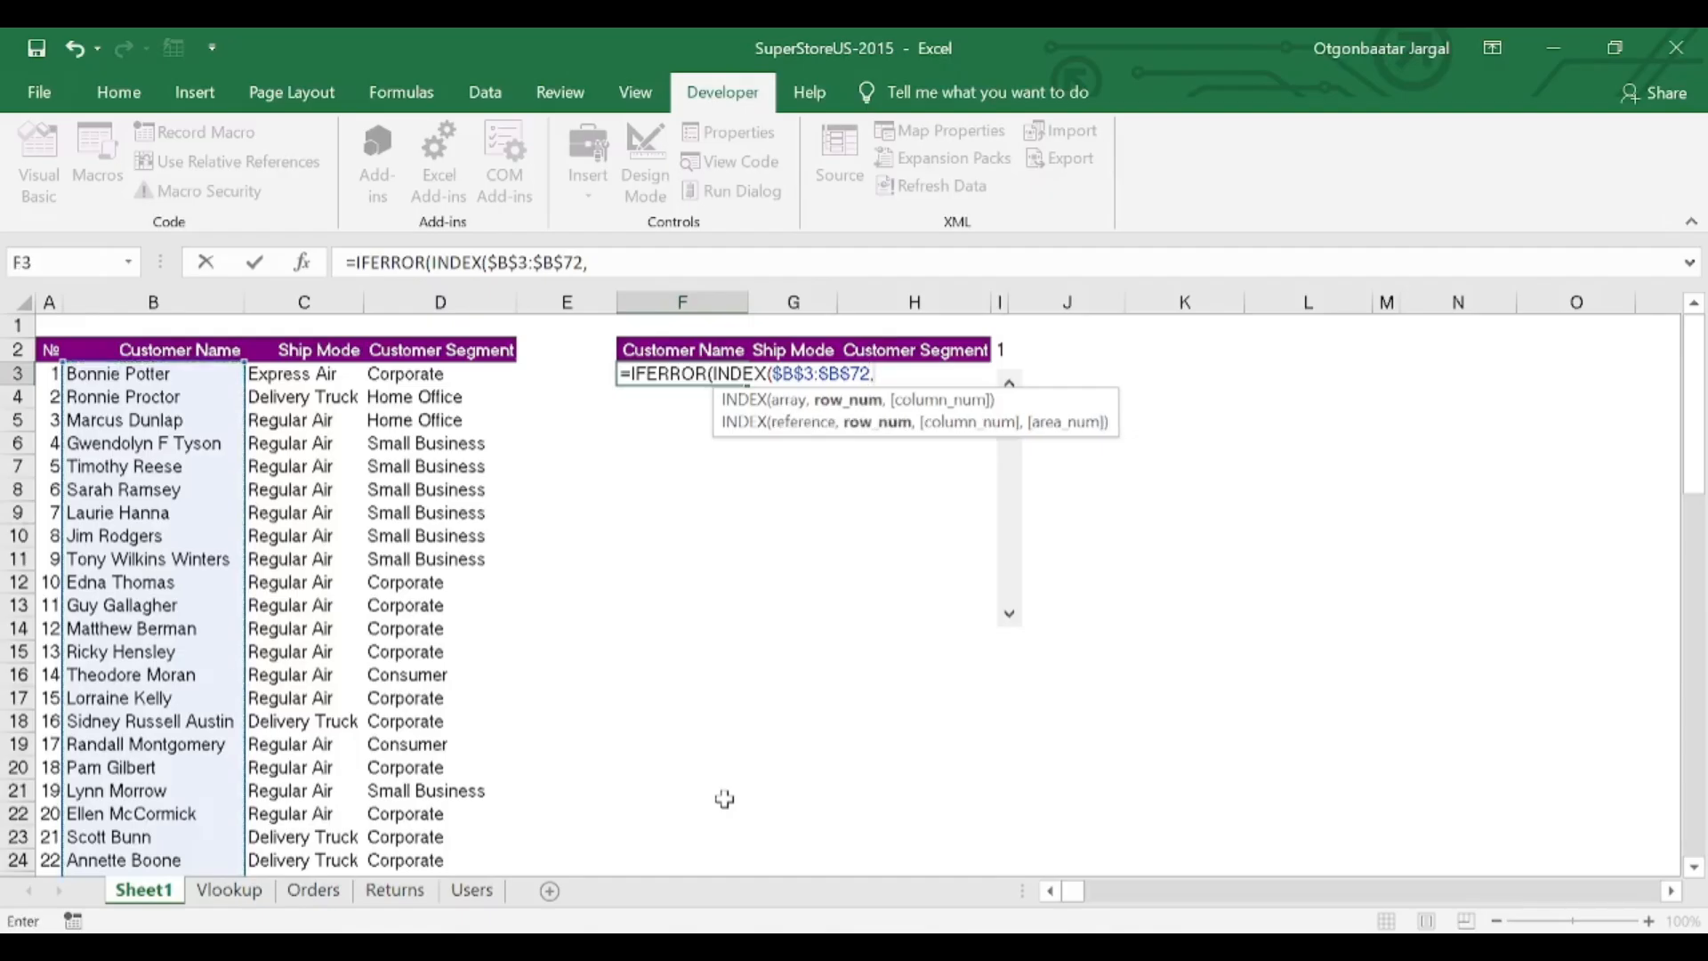
Step: Use the scroll bar's linked cell as the INDEX row number with the absolute reference $I$2
key("Right")
key("Up")
key("Right")
key("Right")
key("F4")
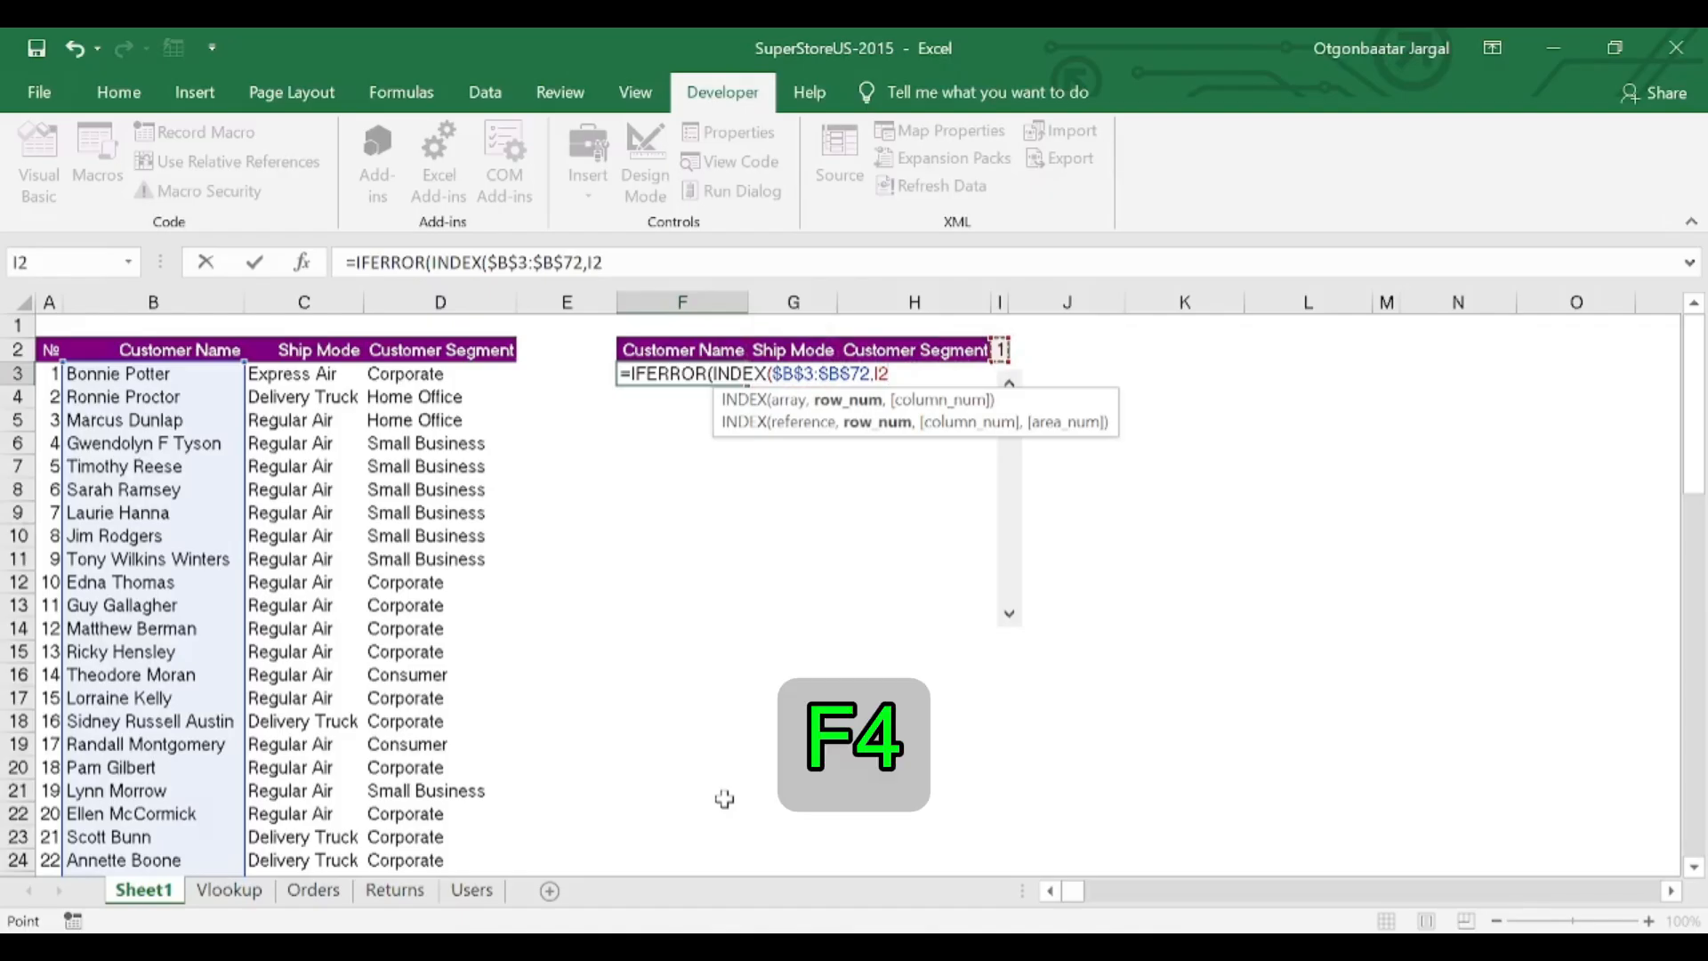
key("F4")
type("+")
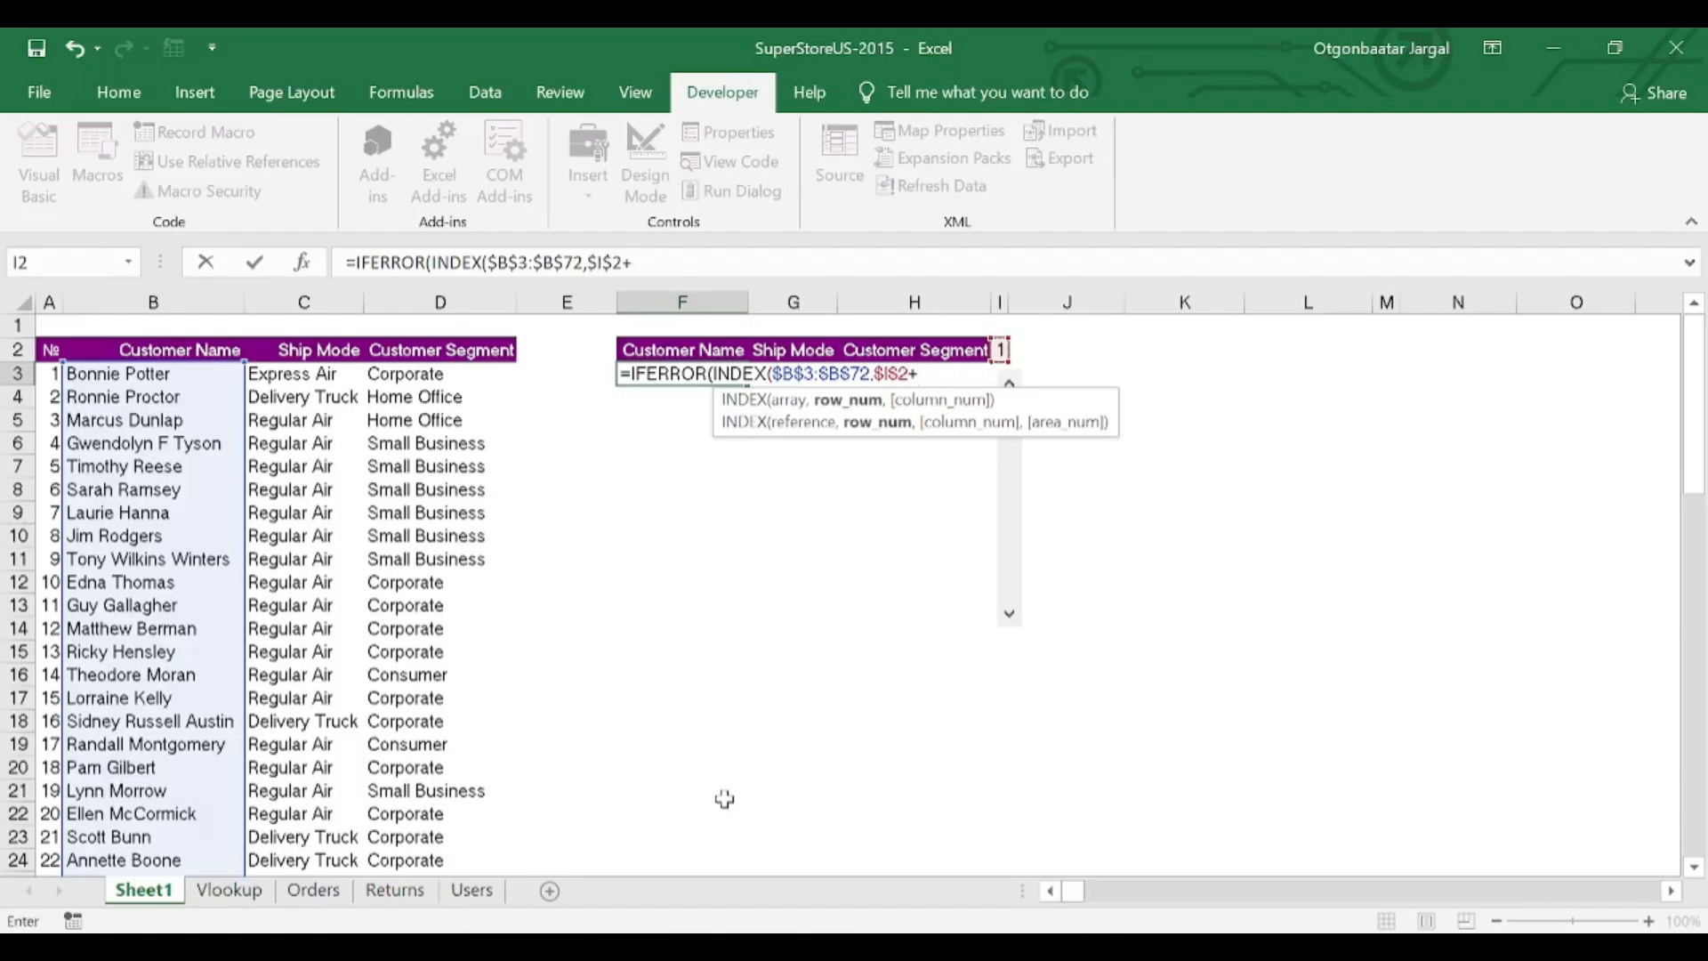
key("BackSpace")
Step: Add ROW($A1) to the INDEX row number, locking only the column of the reference
type("+row(")
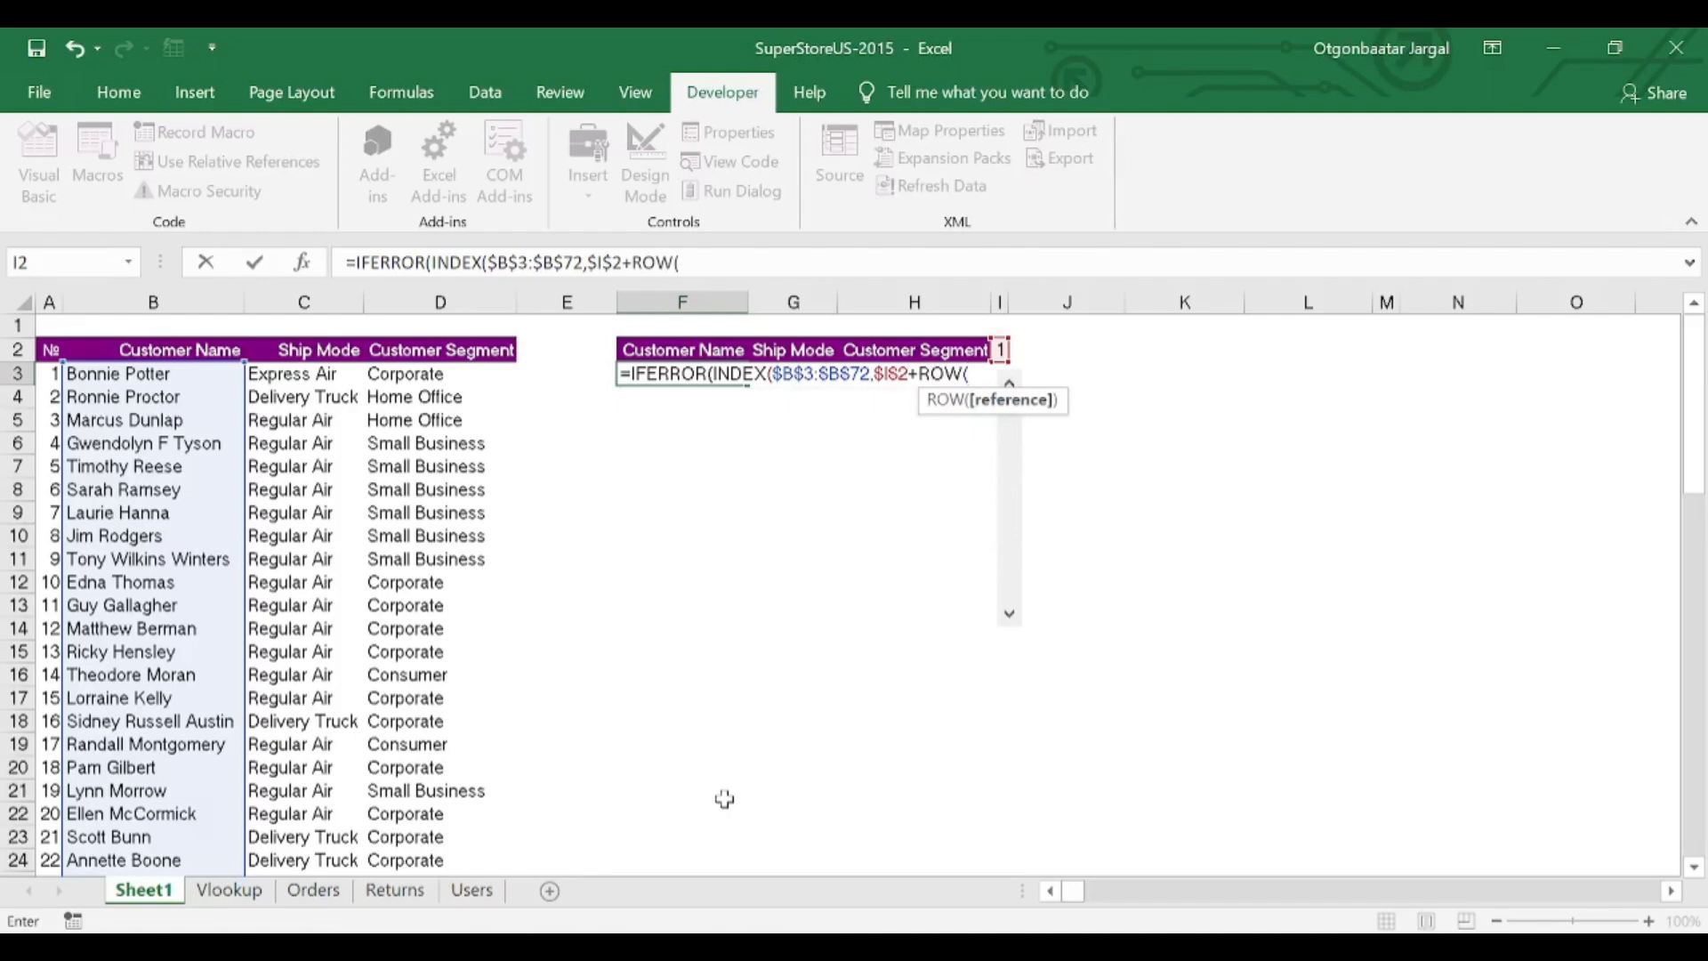
key("Left")
key("Left")
key("Up")
key("Up")
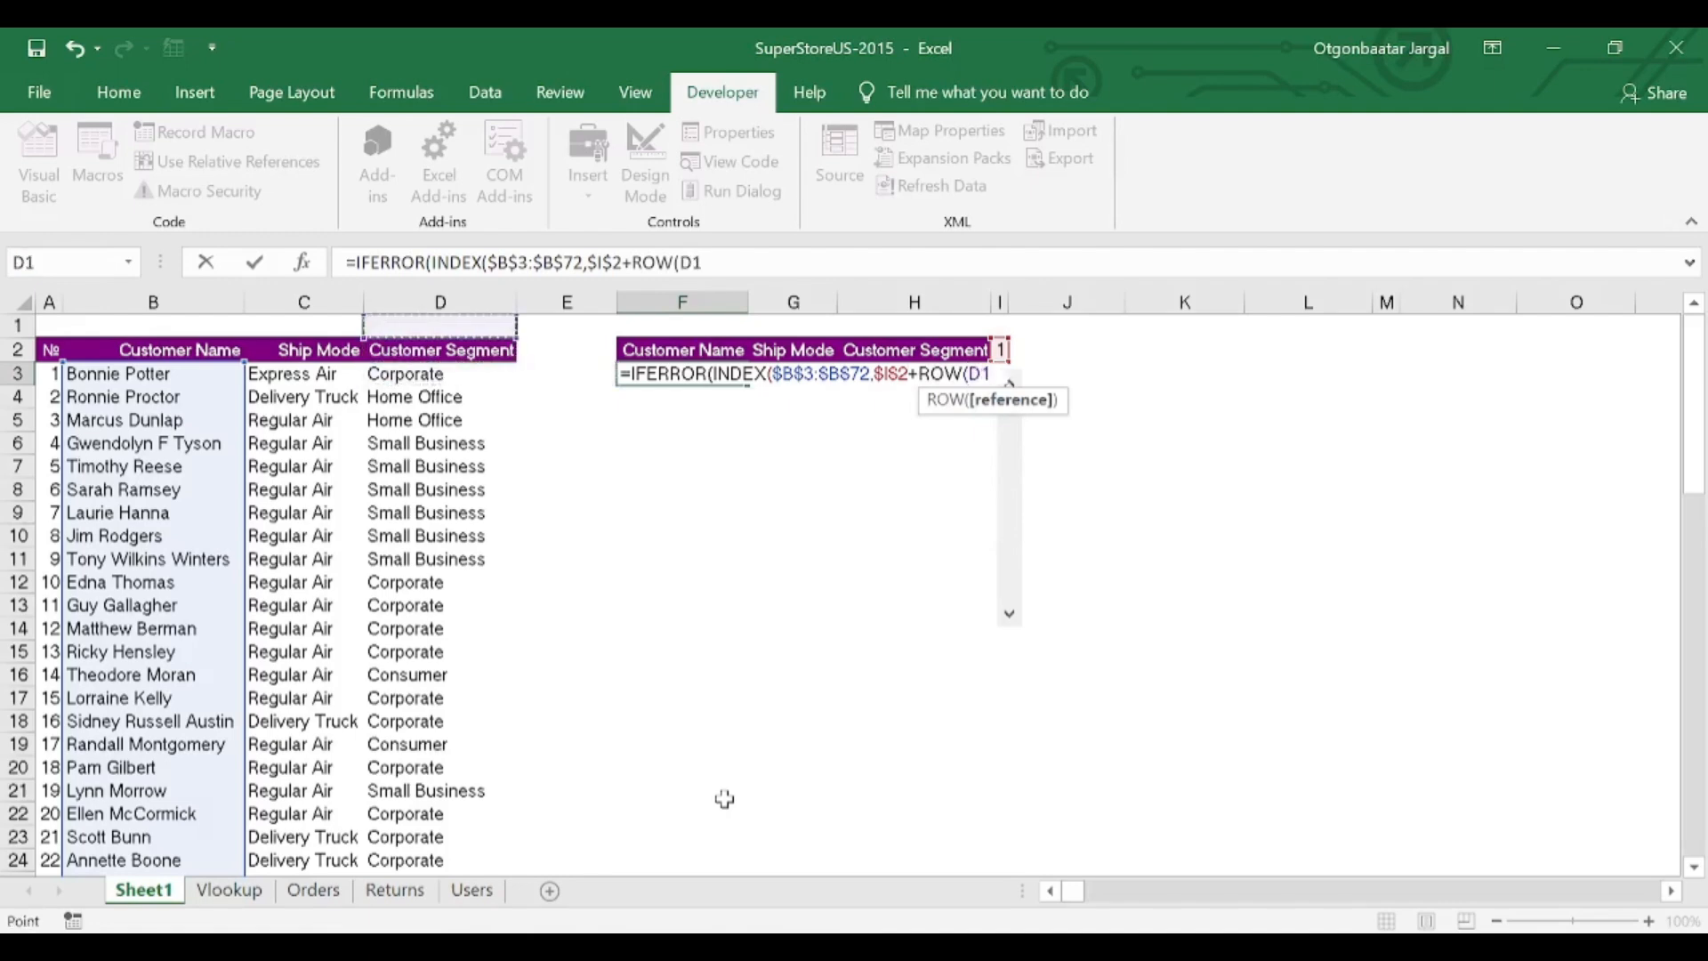
key("Left")
key("Left")
key("Left")
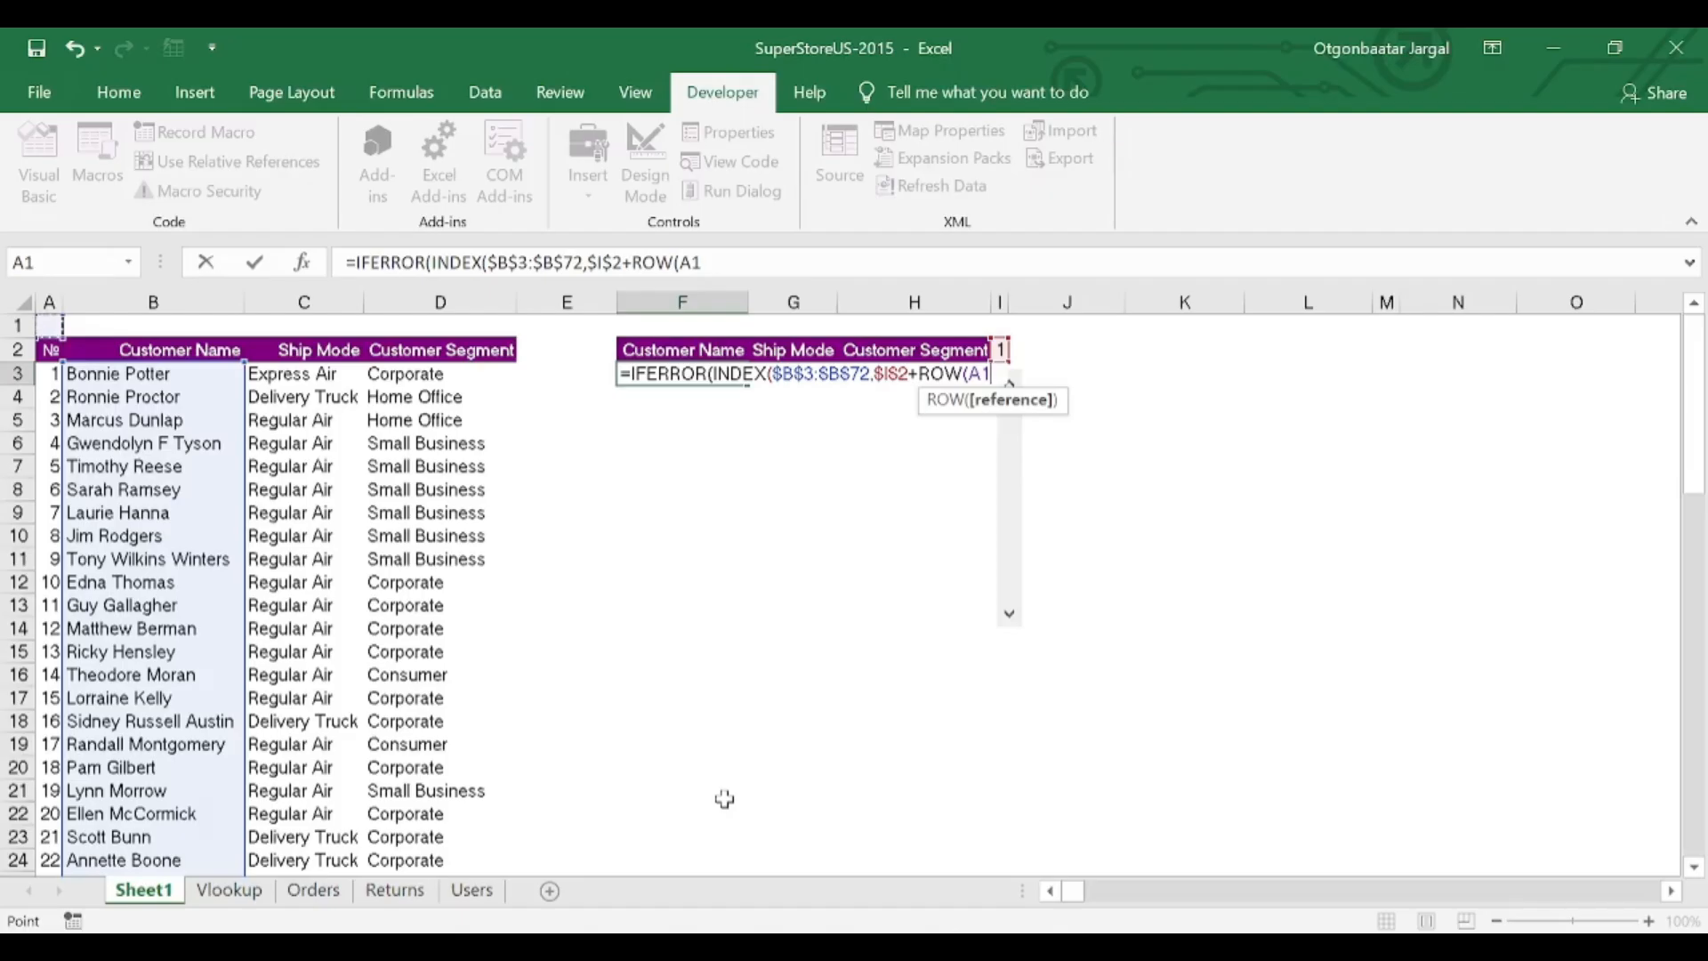
key("F4")
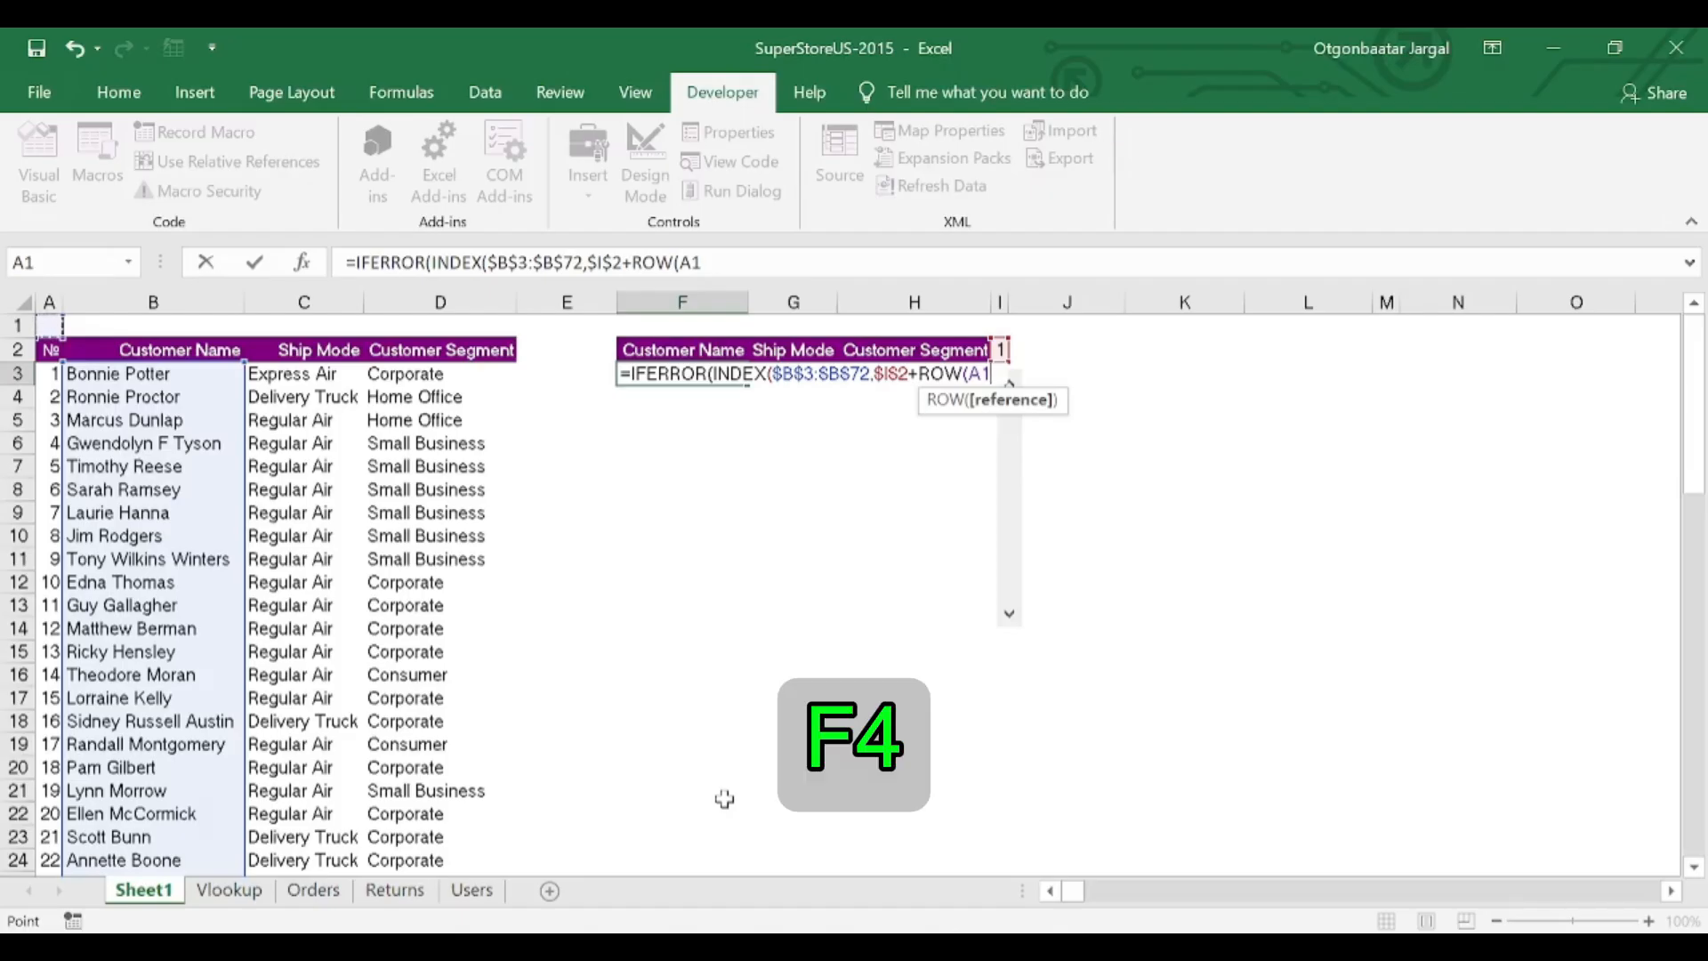
key("F4")
key("F4")
key("F4")
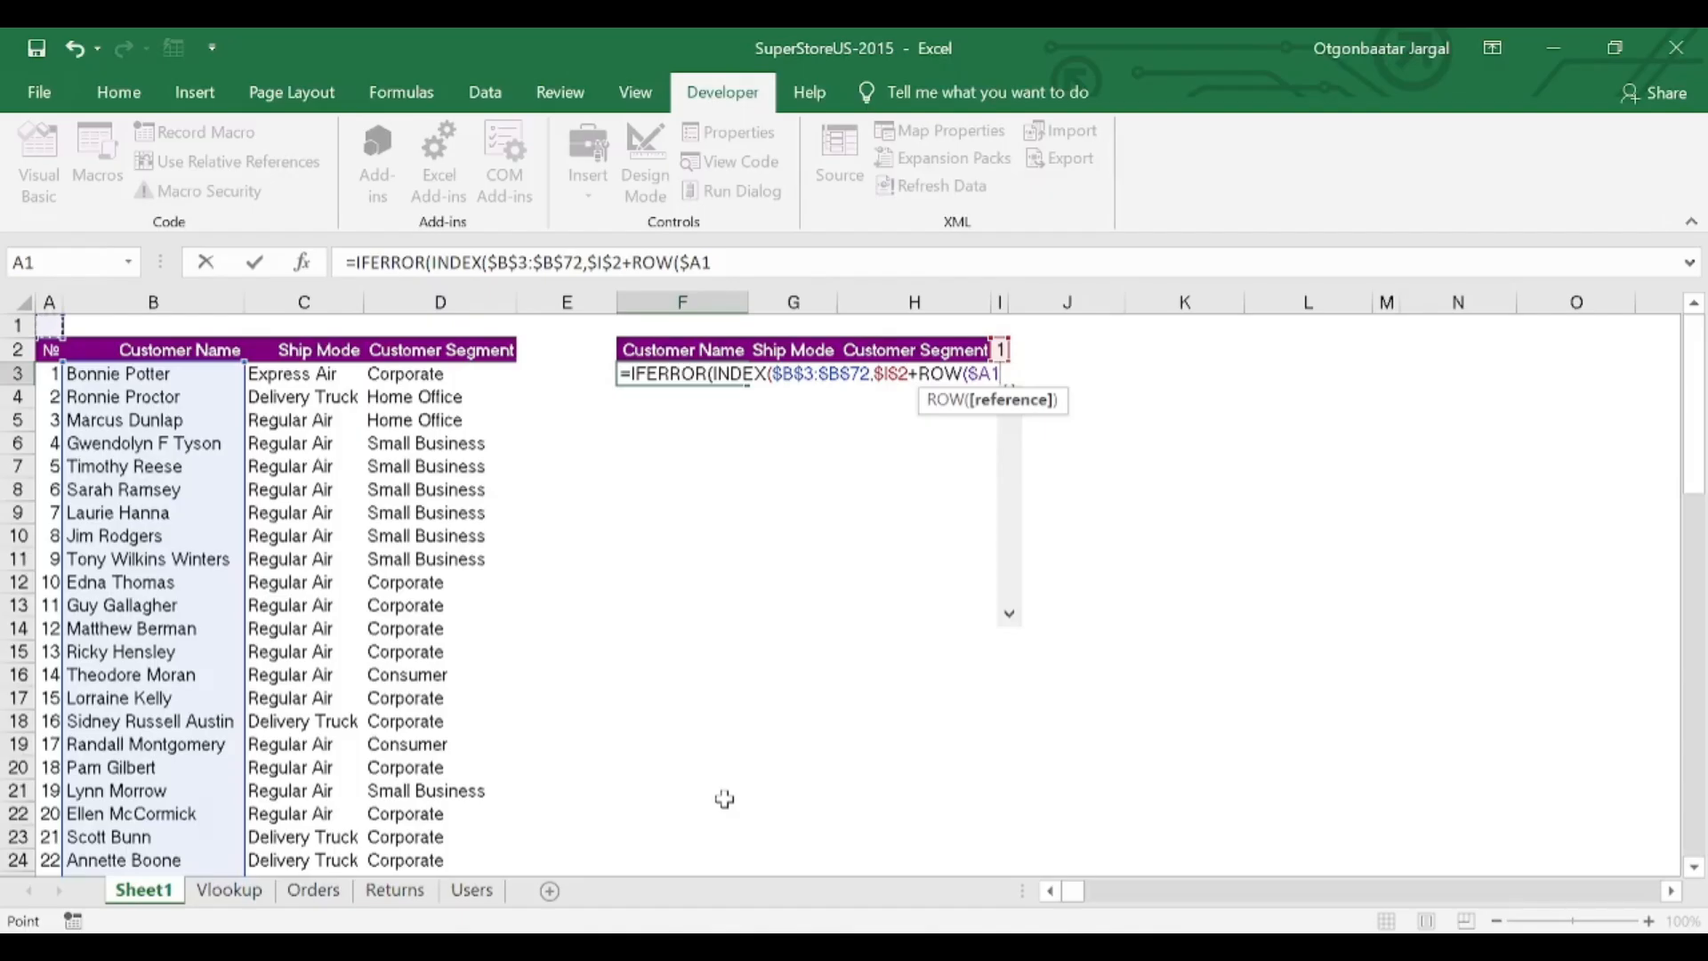
type(")")
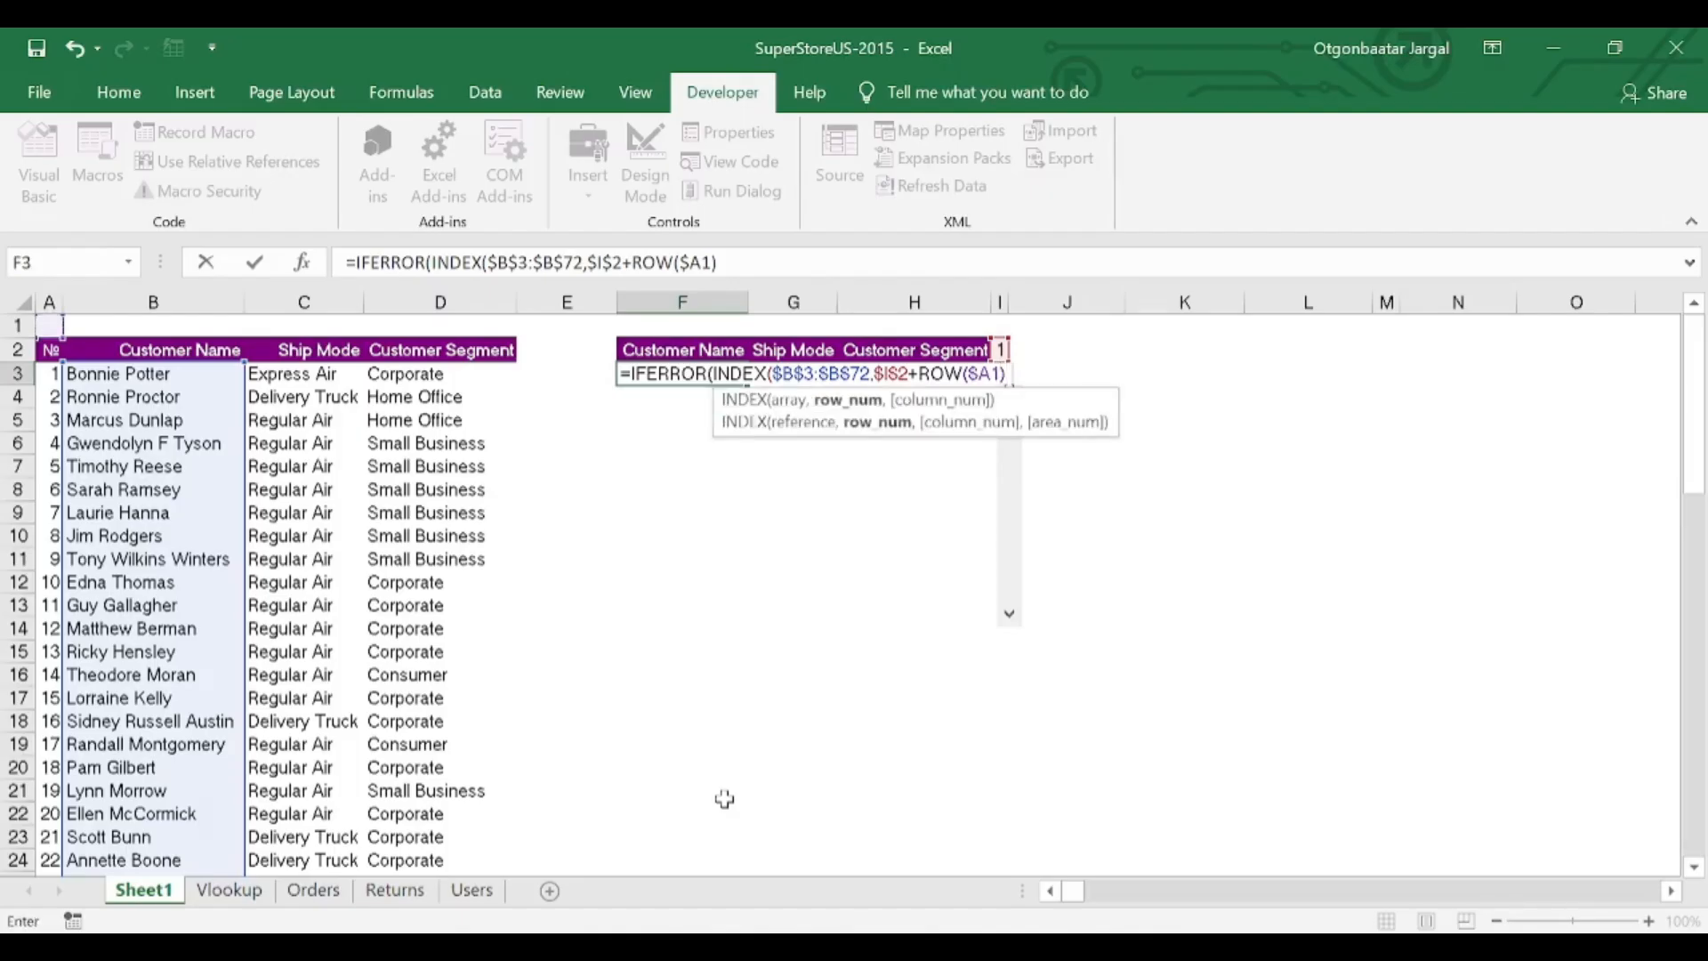
Step: Subtract 1 from the row number, return empty text "" on error, and enter the completed formula in F3
type("-1),")
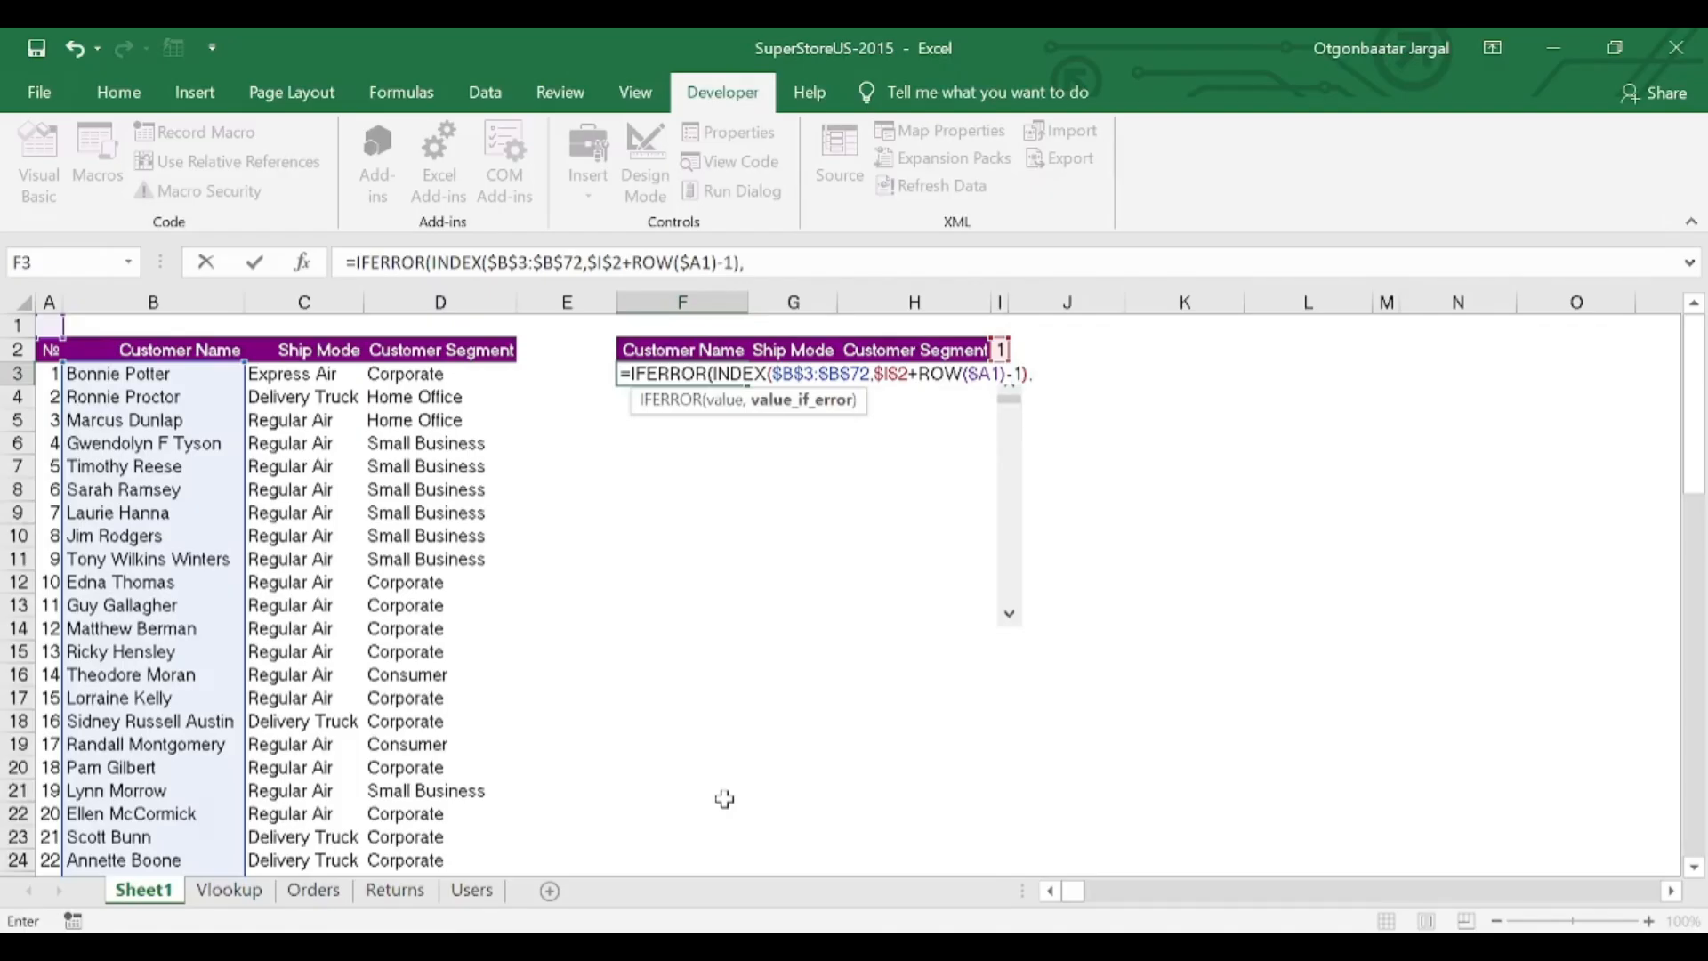
type("\"\")")
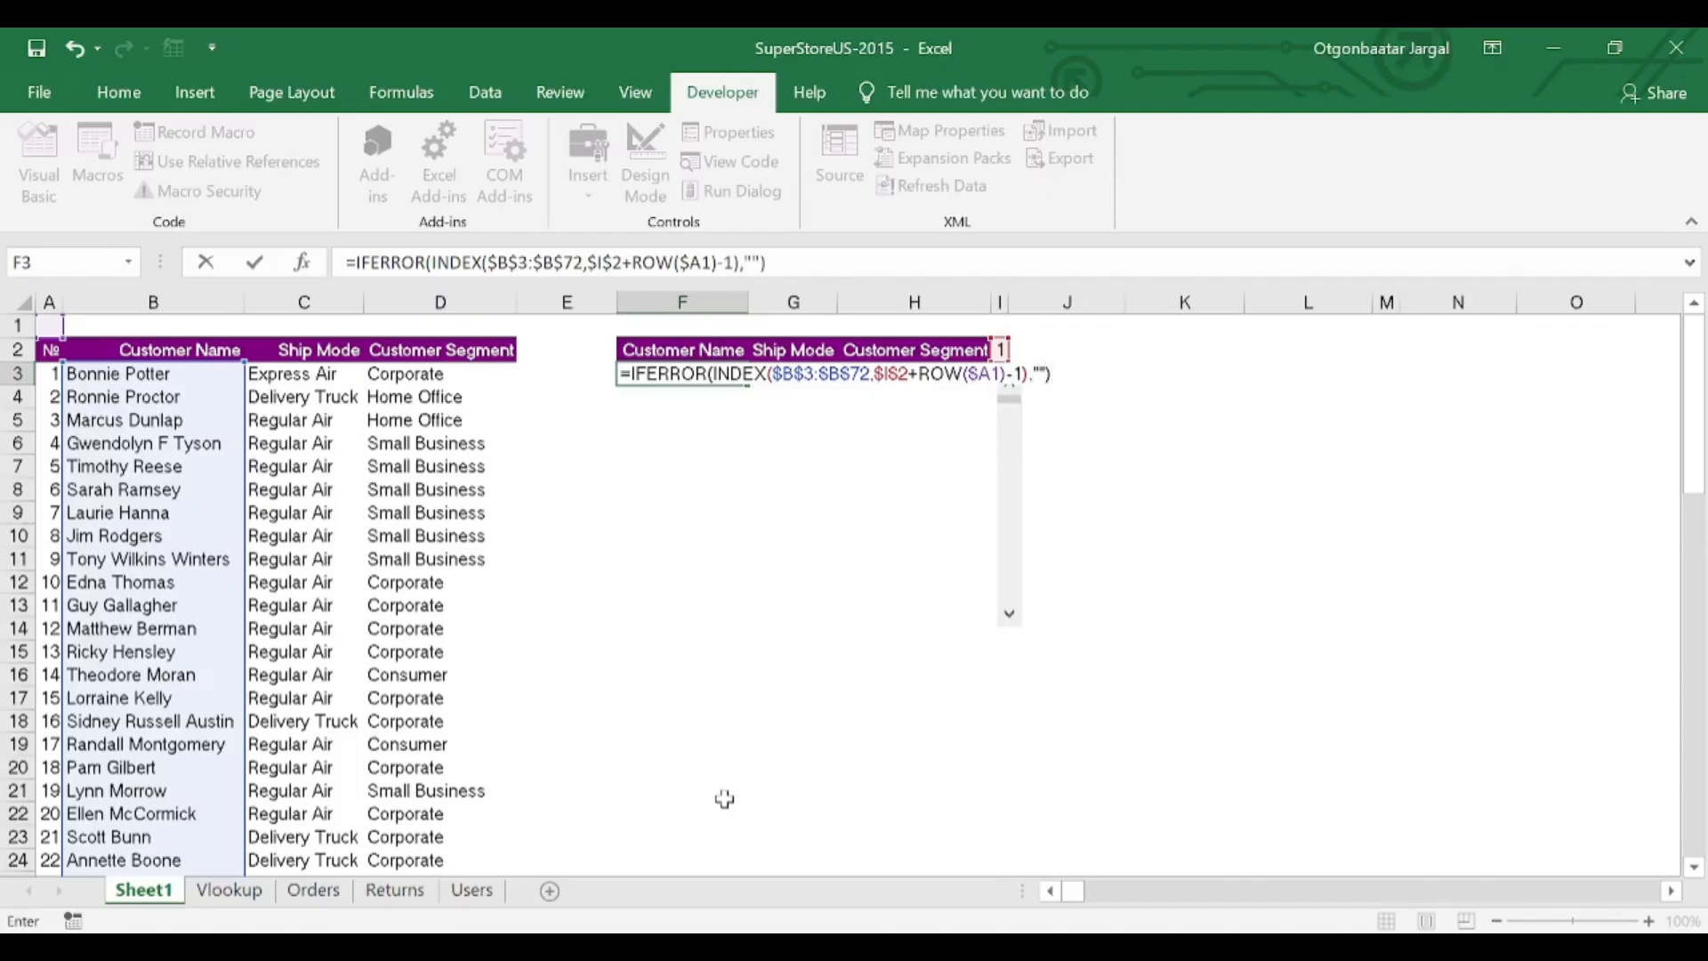
key("ctrl+Return")
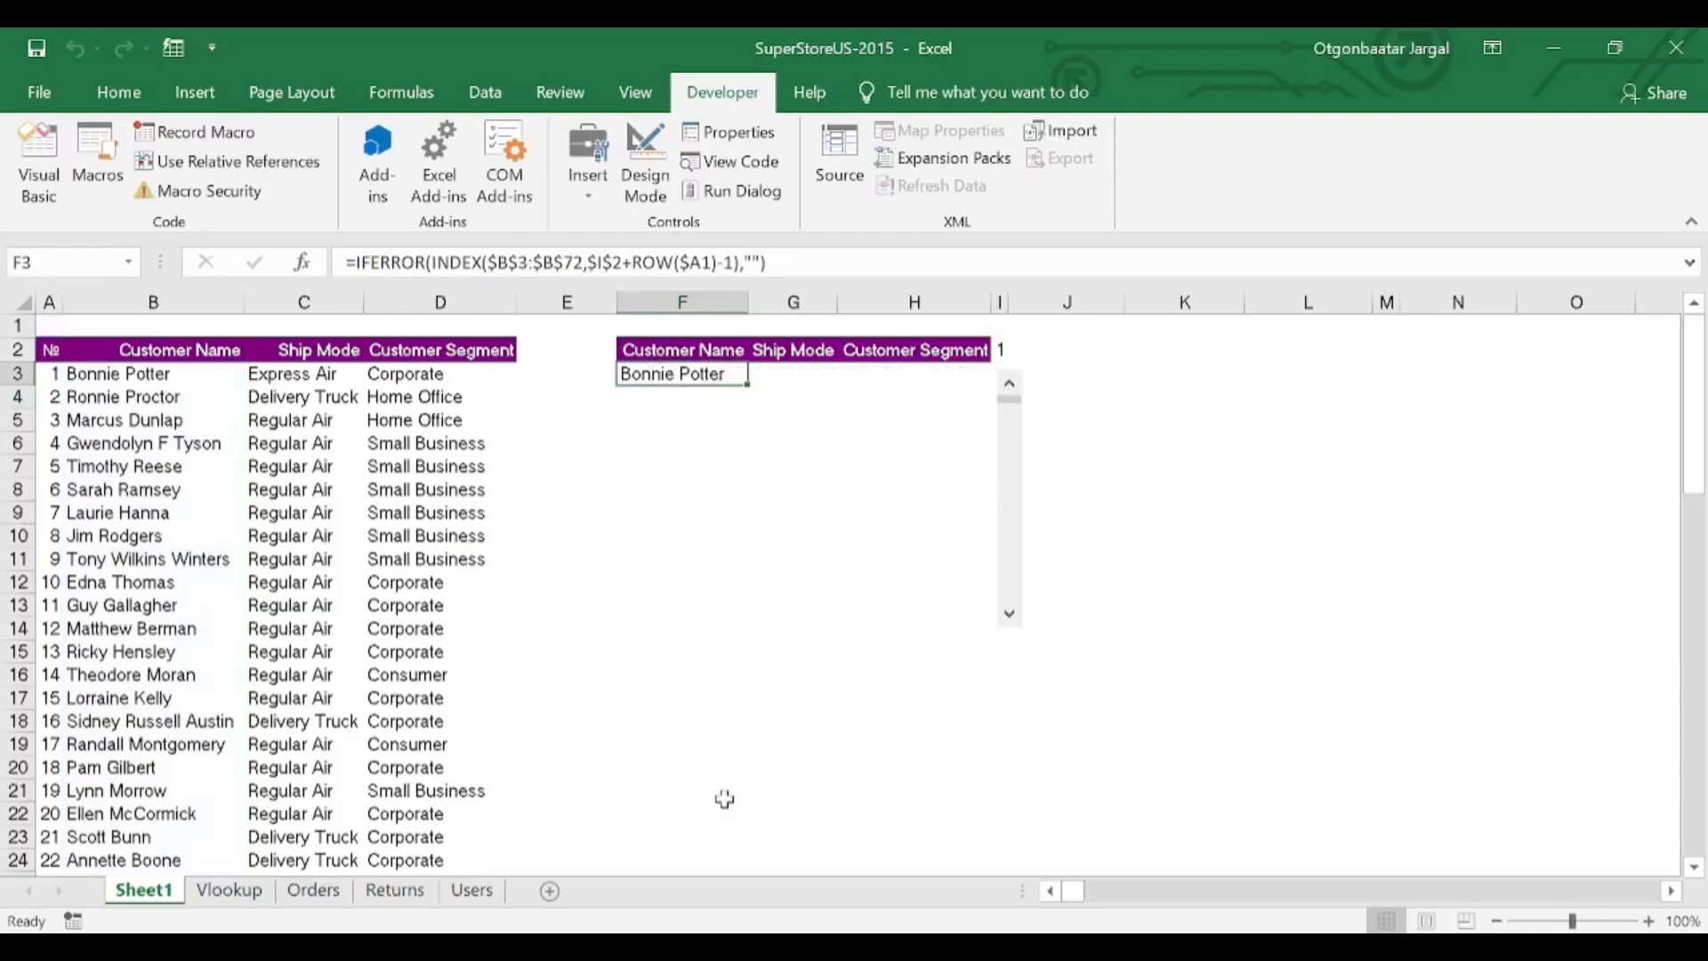
Step: Fill the F3 formula down through F14 in the new Customer Name column
key("Up")
key("Down")
key("shift+Down")
key("shift+Down")
key("shift+Down")
key("shift+Down")
key("shift+Down")
key("shift+Down")
key("shift+Down")
key("shift+Down")
key("shift+Down")
key("shift+Down")
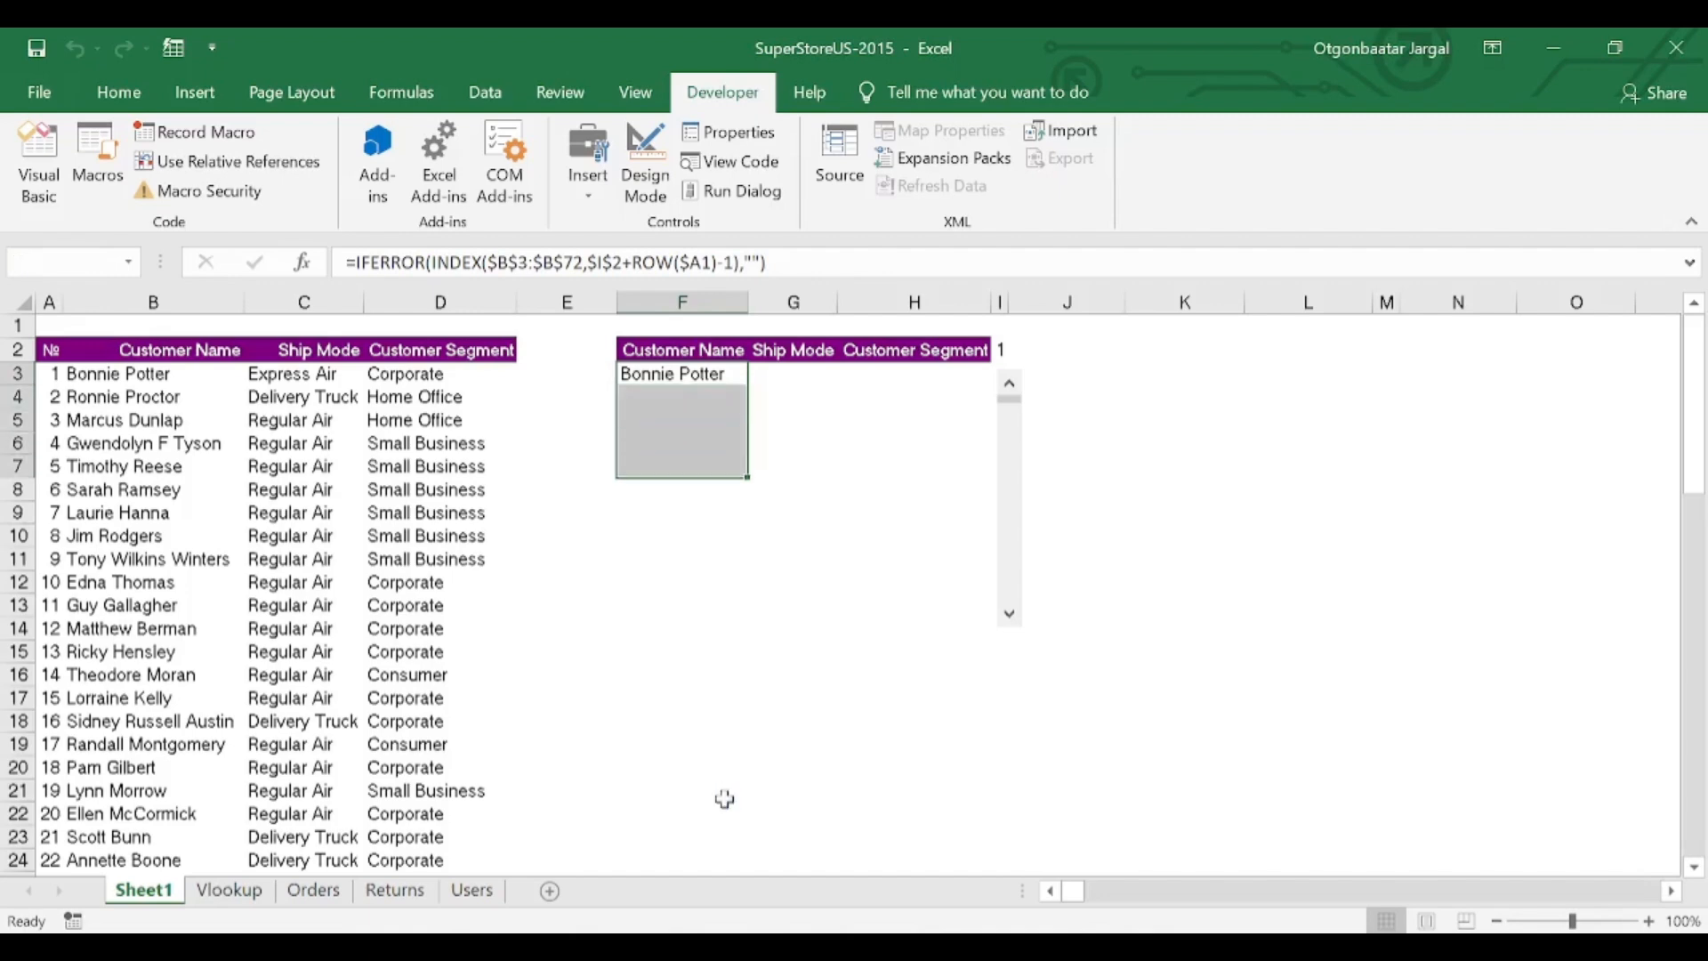
key("shift+Down")
key("ctrl+d")
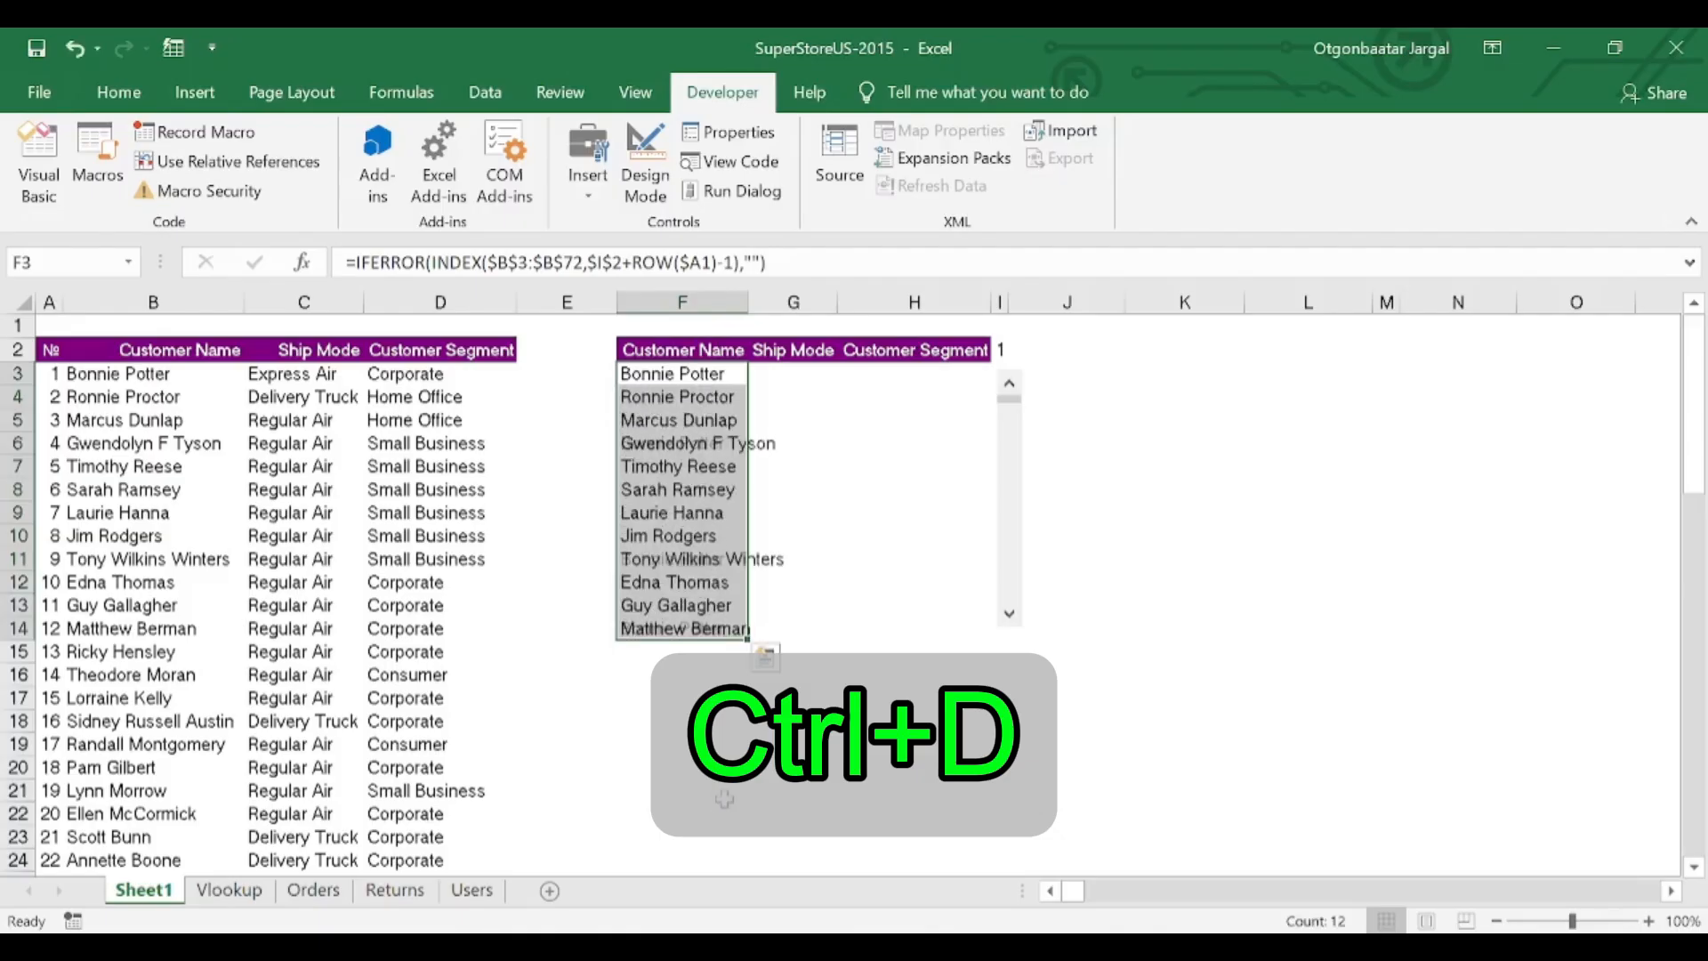
Step: Clear the formulas from F13:F14 in the new Customer Name column
key("Down")
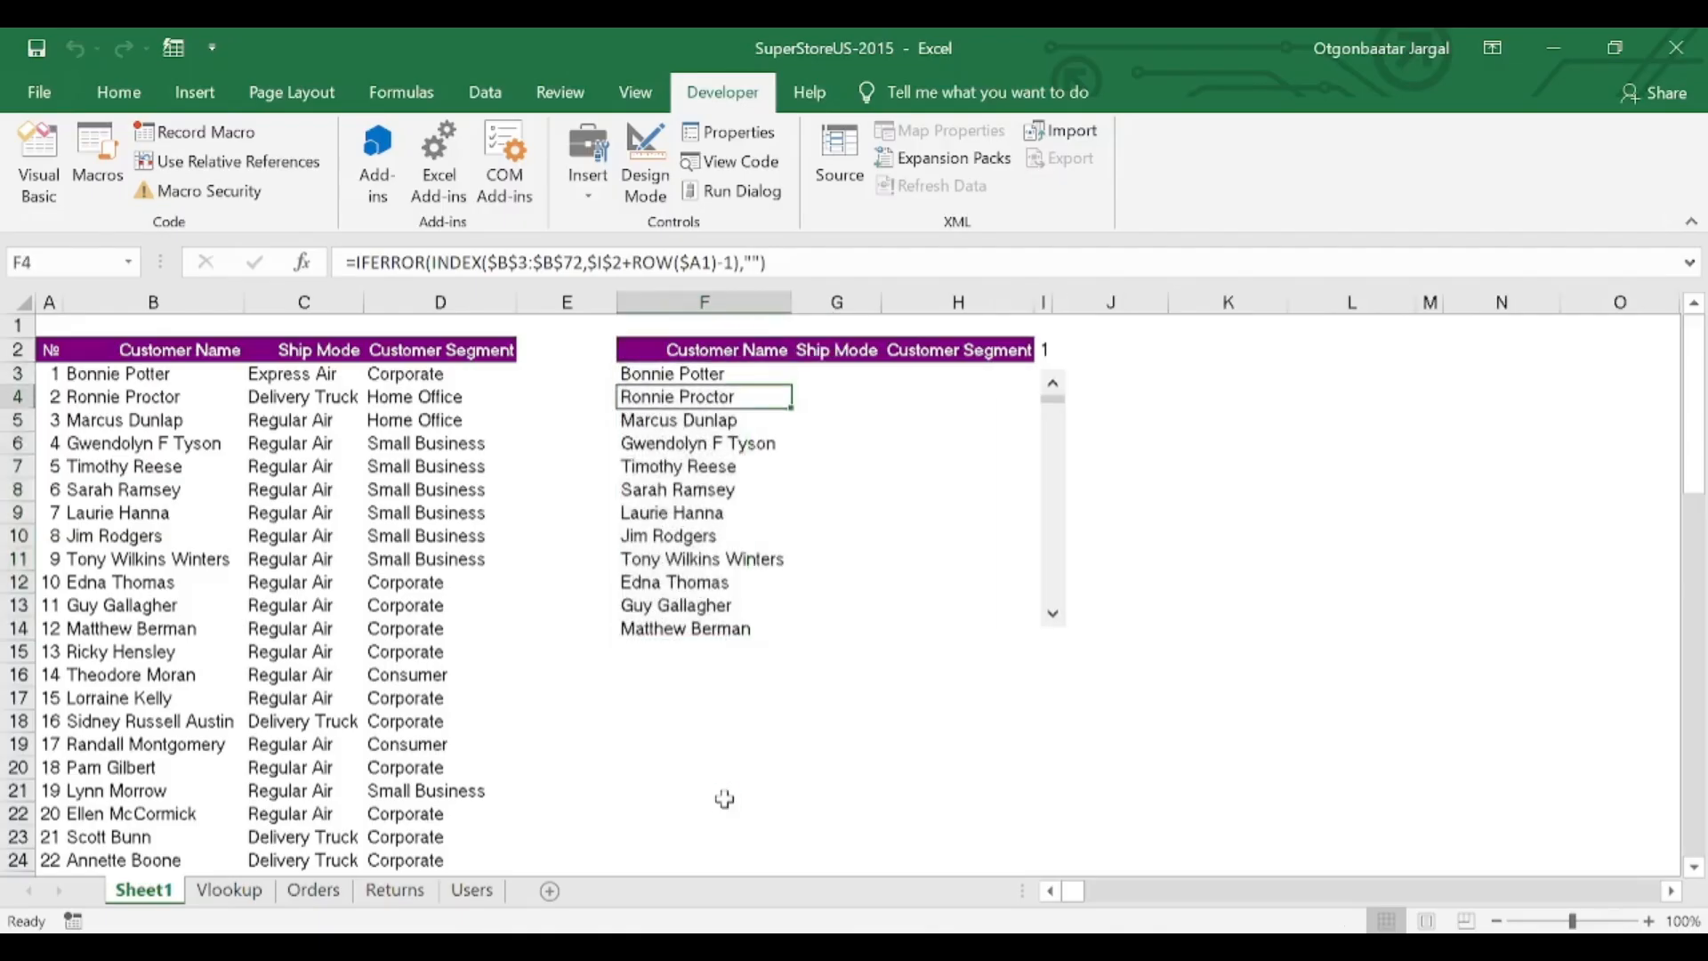
key("ctrl+Down")
key("Up")
key("shift+Down")
key("Delete")
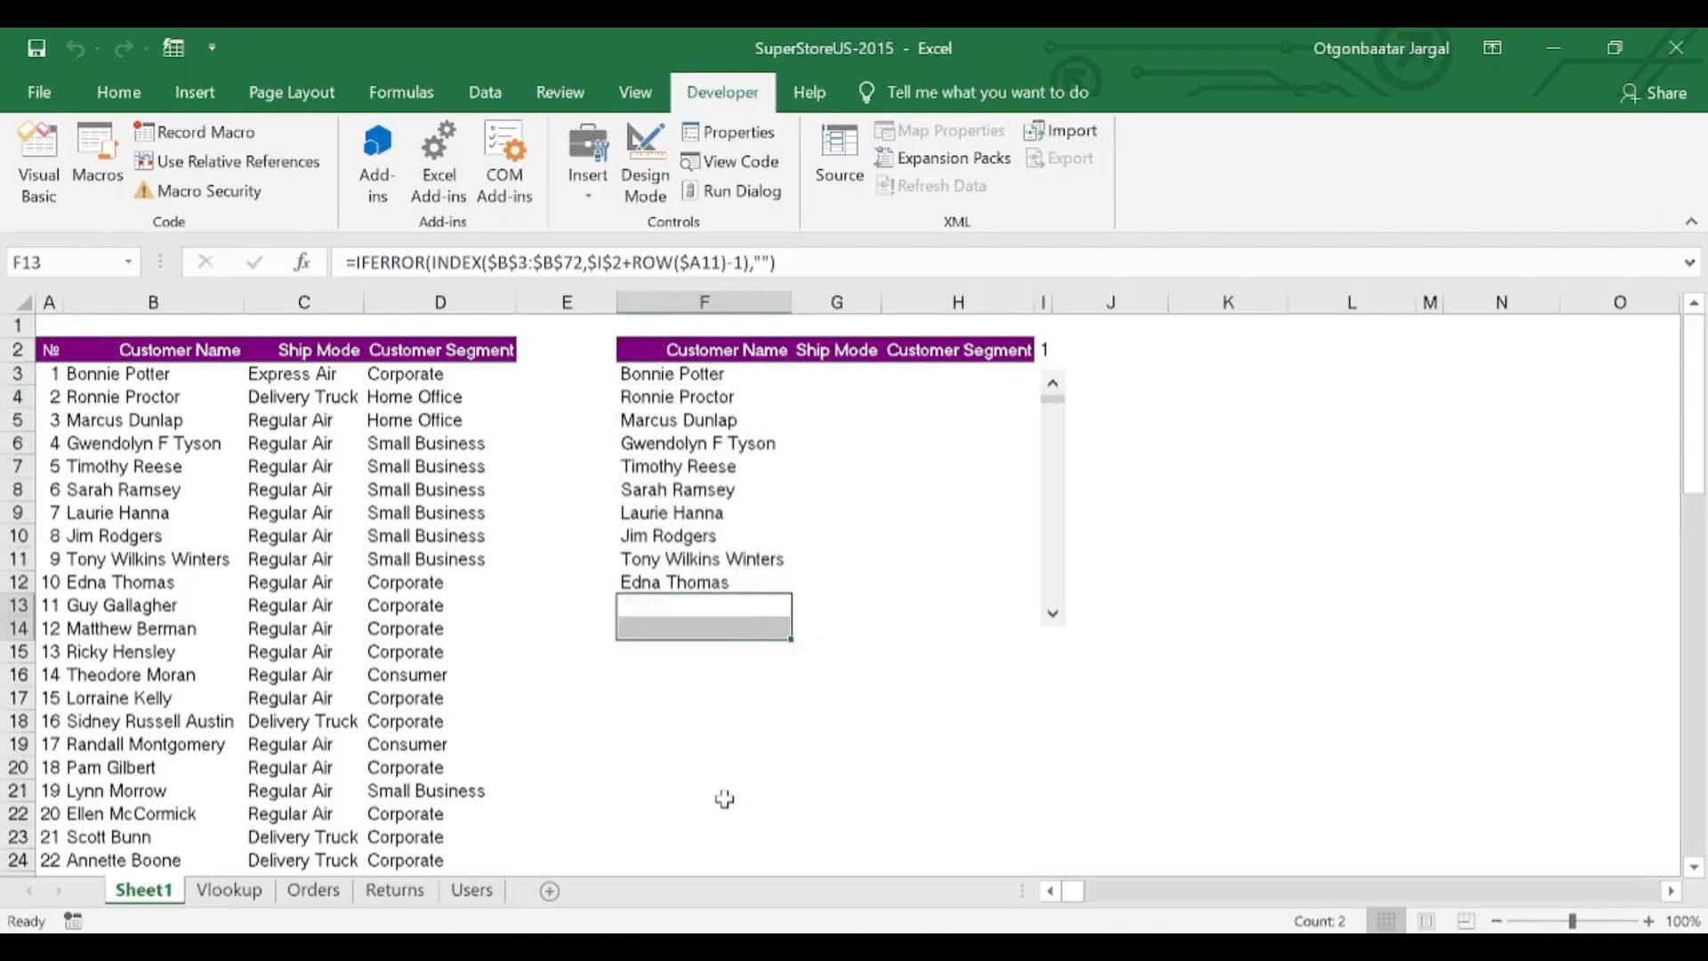
Step: Copy the formula from F3 into G3 under the new Ship Mode header
key("Up")
key("ctrl+Up")
key("Down")
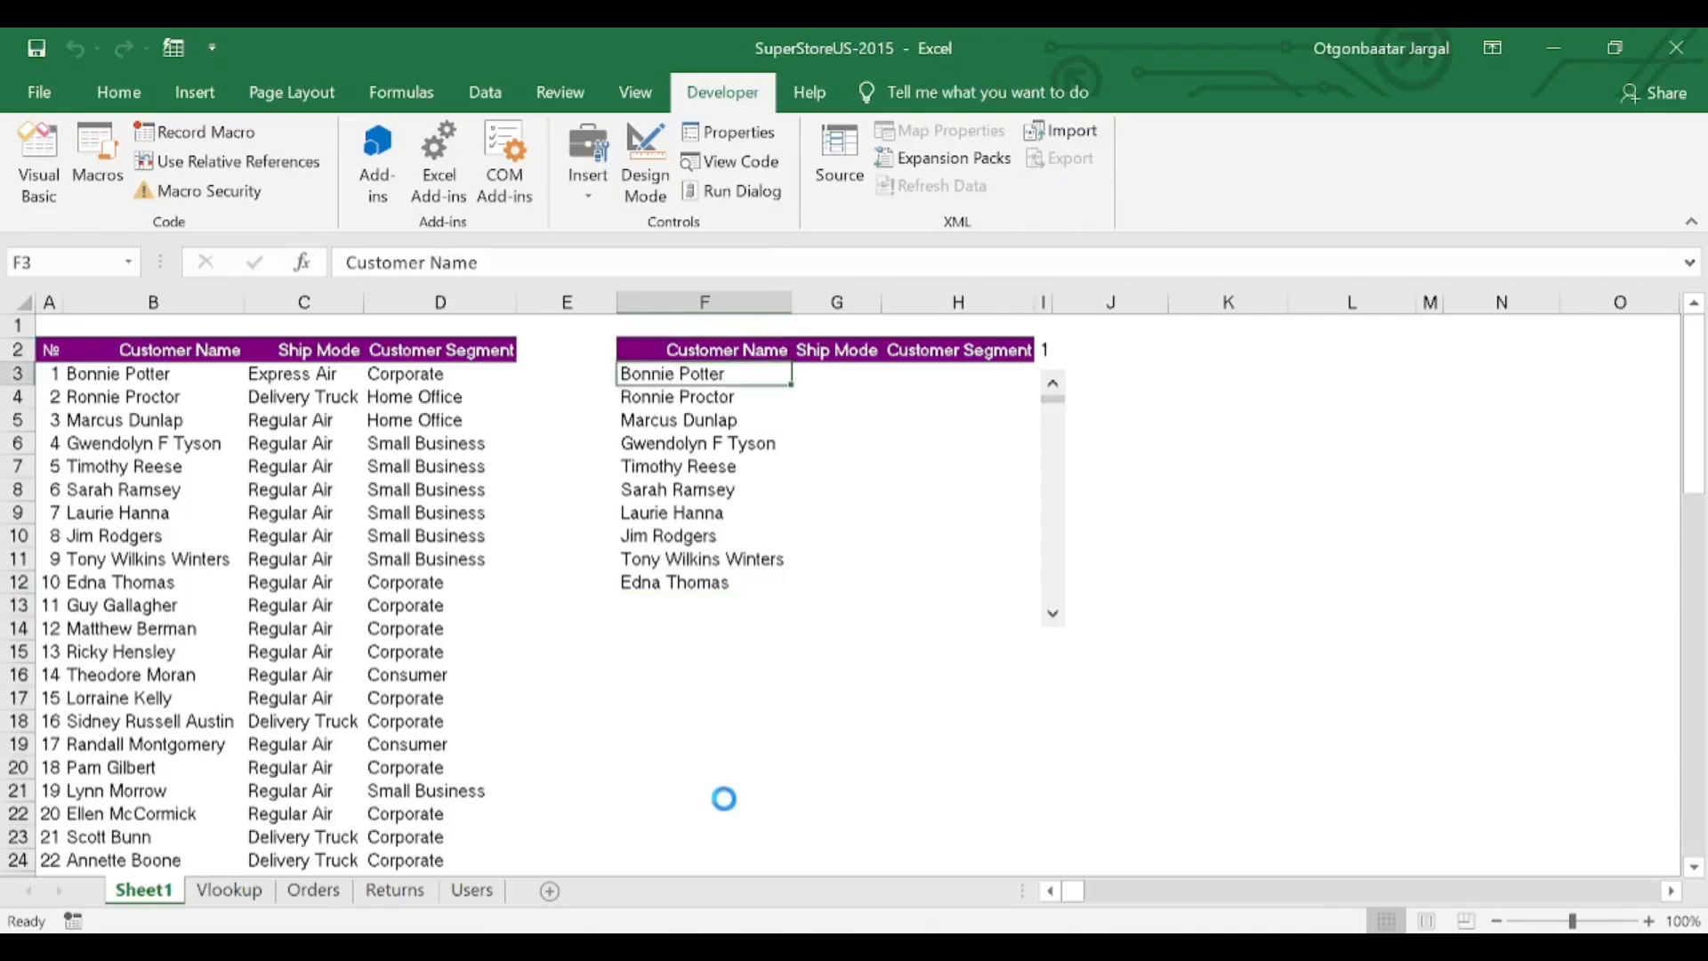
key("Right")
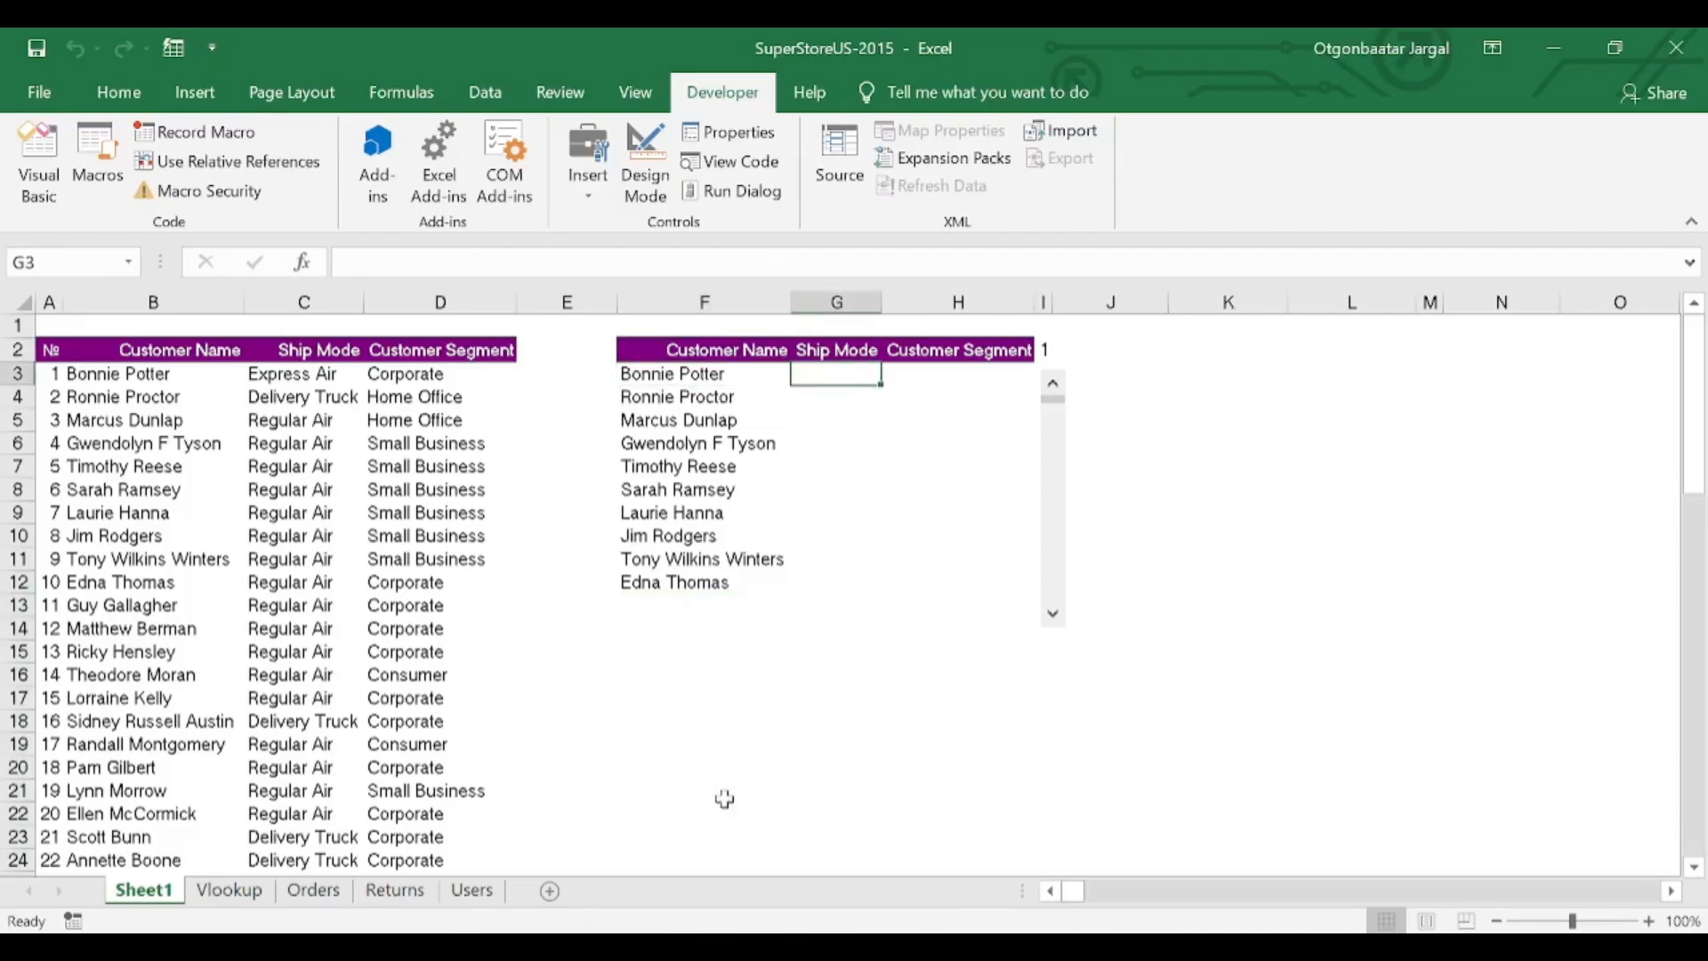
key("ctrl+r")
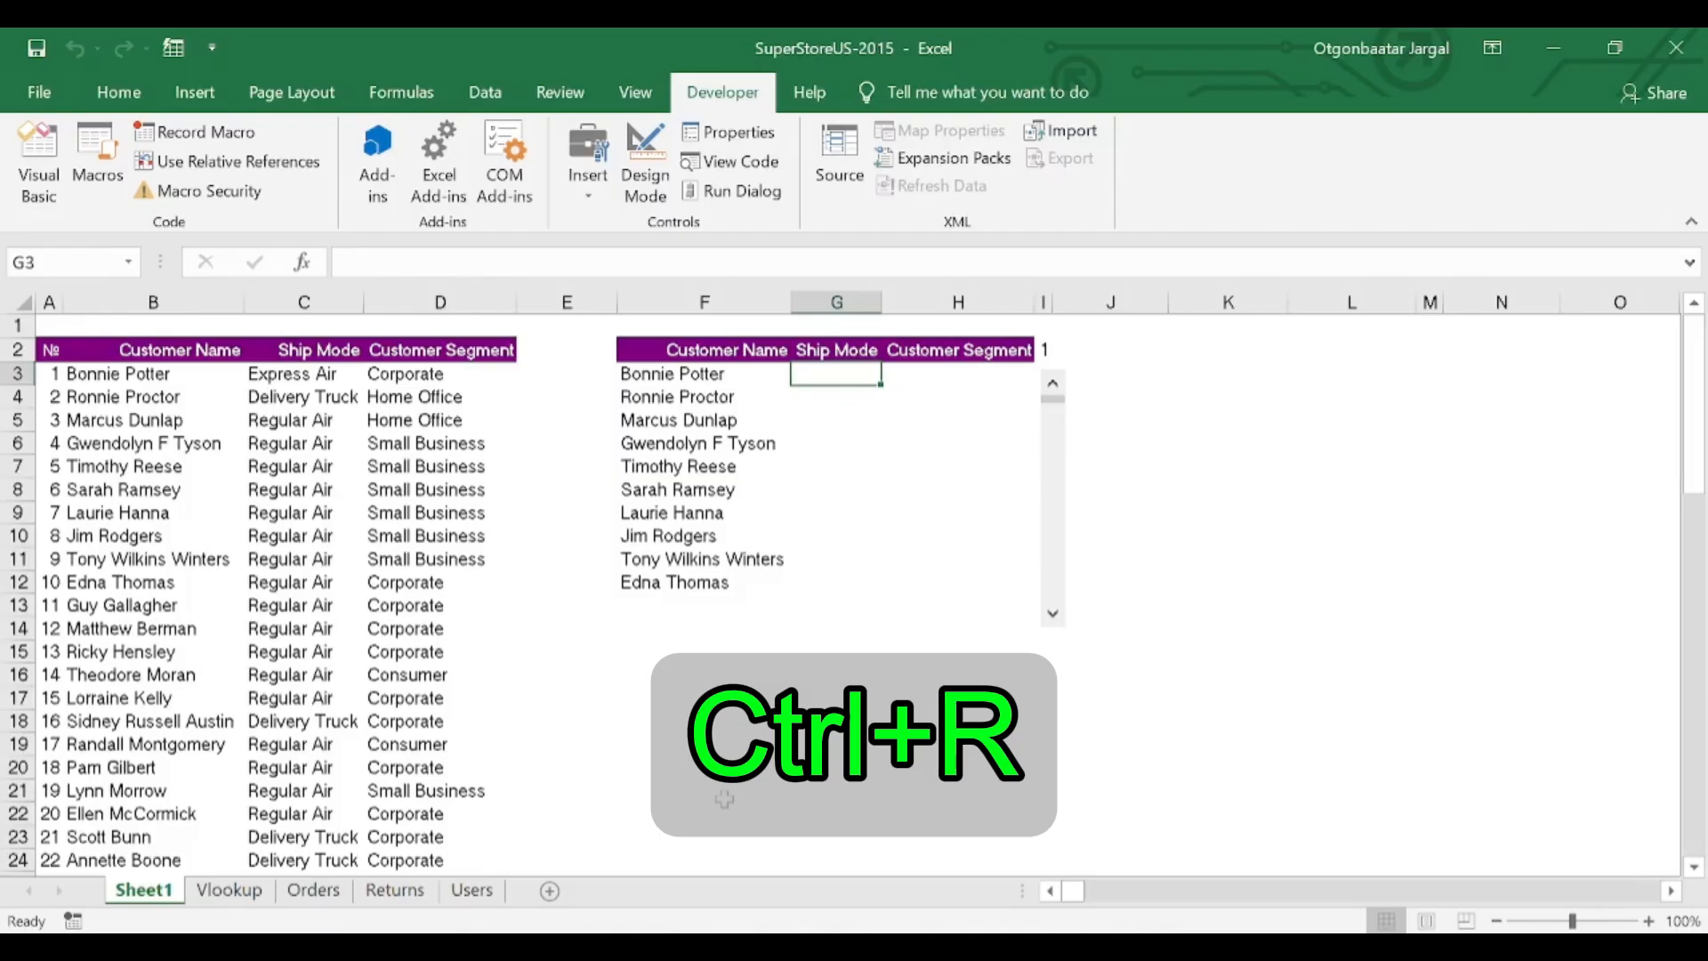
key("ctrl+r")
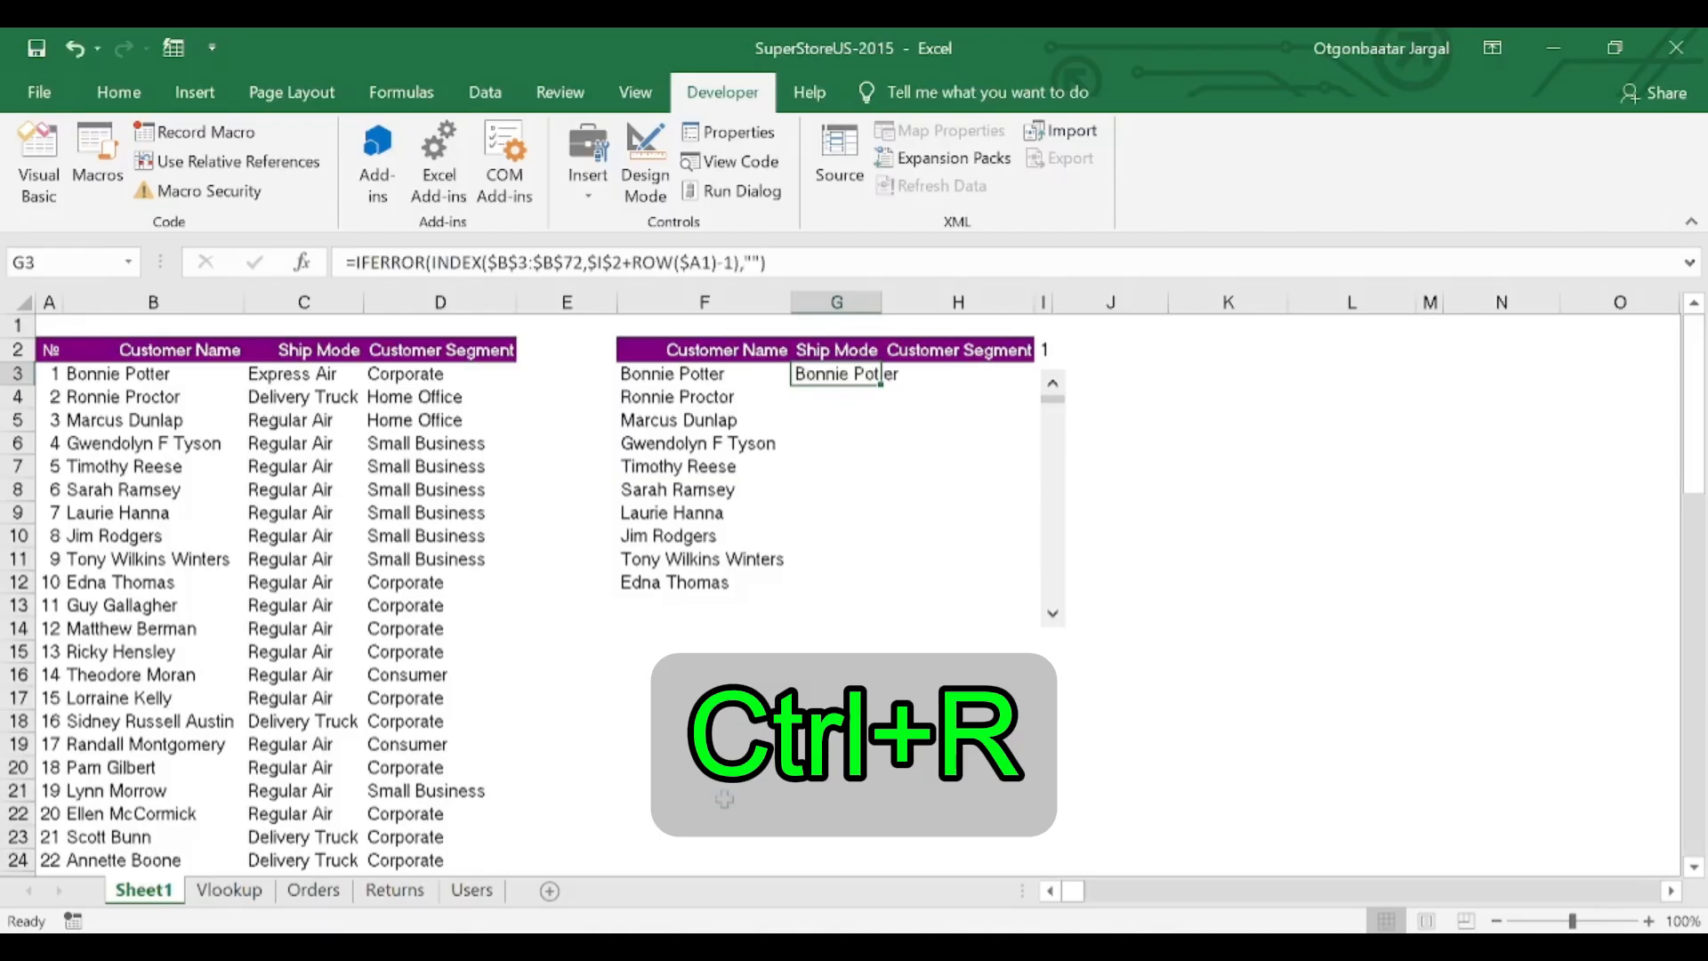
key("Right")
key("Left")
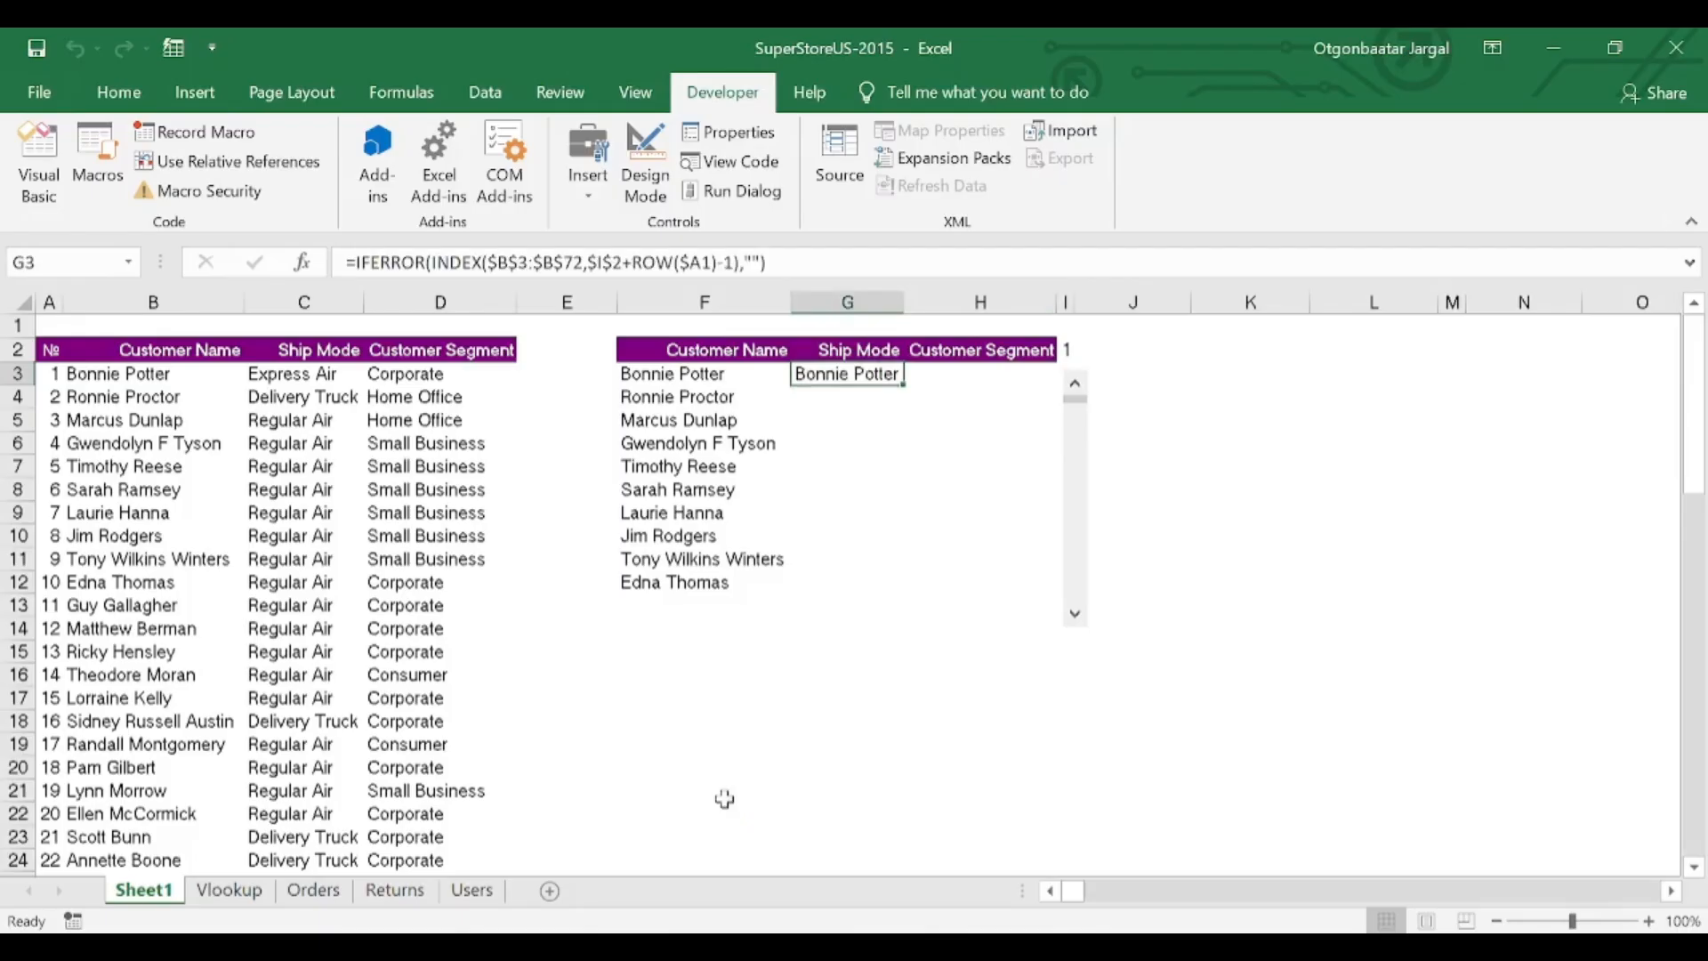
key("Up")
key("Down")
key("Up")
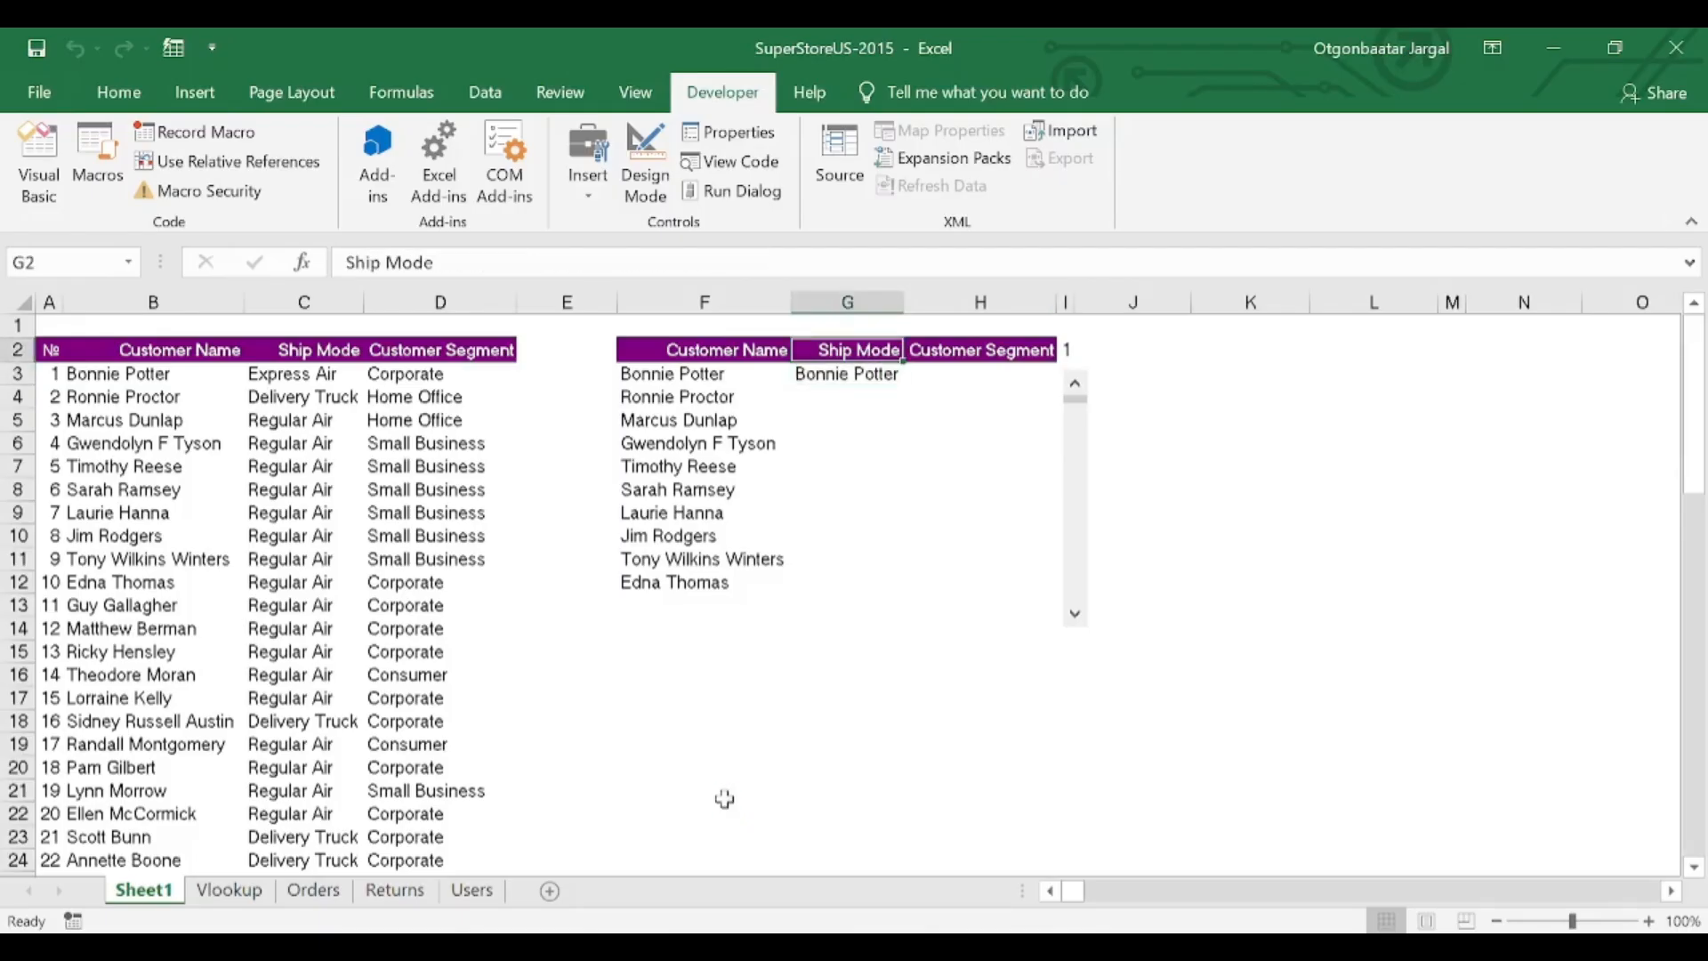
key("Down")
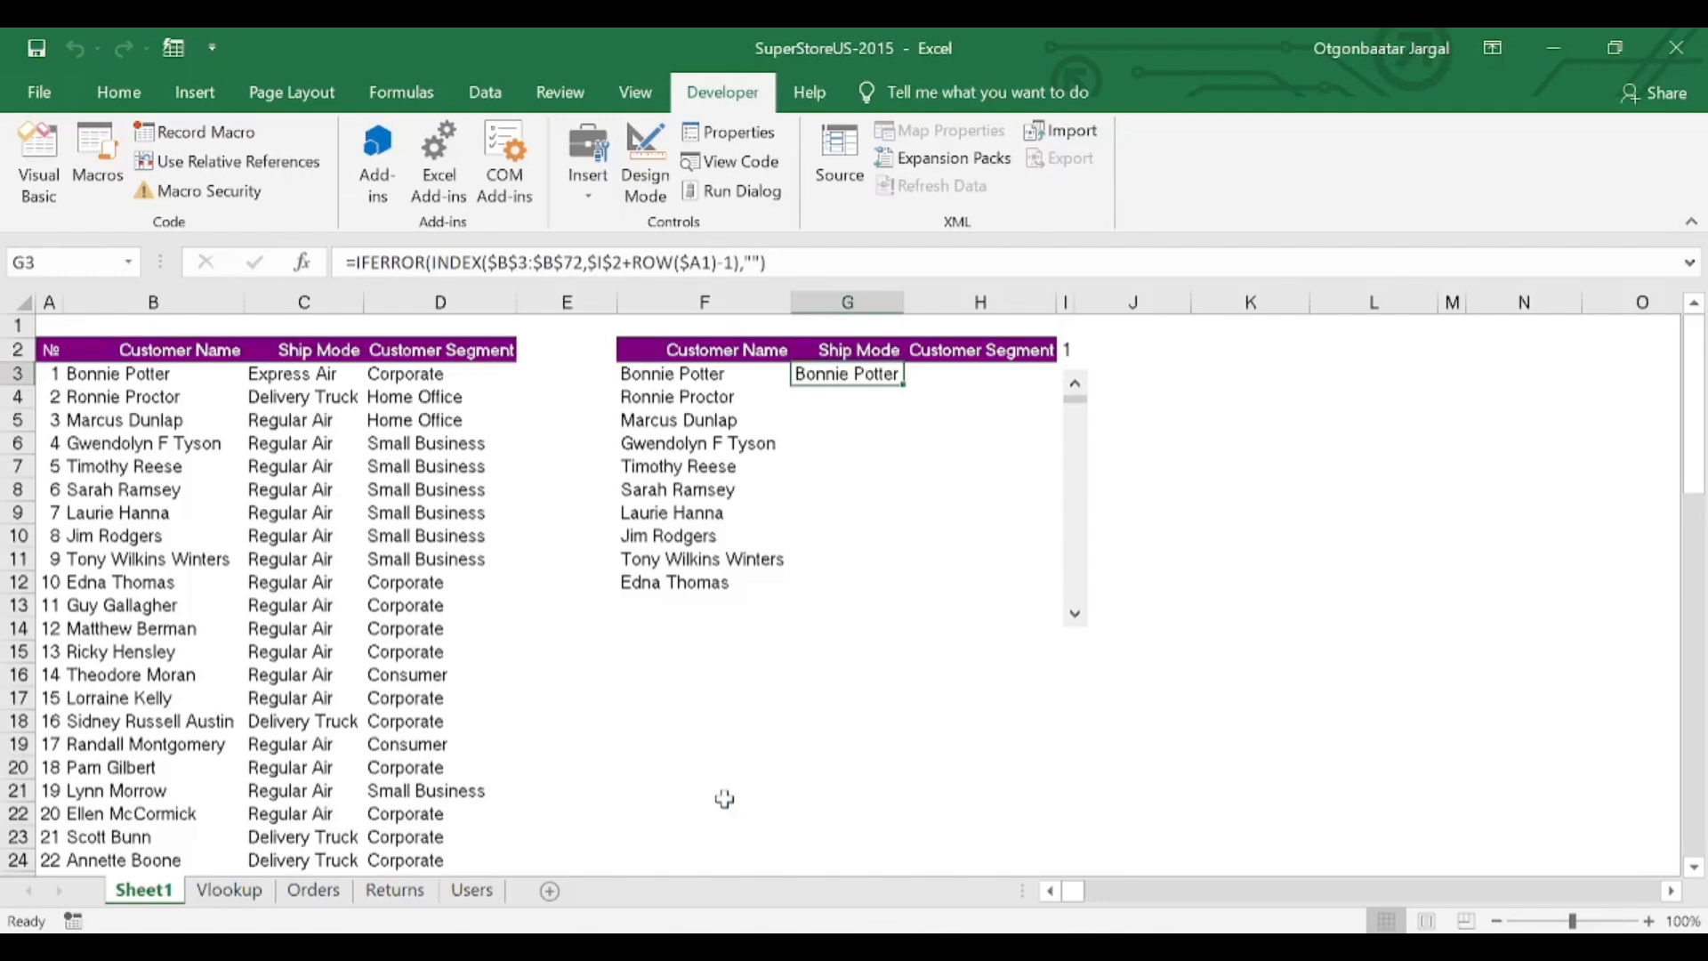
Step: Change the INDEX range in the G3 formula to $C$3:$C$72 and enter the formula
key("F2")
key("Left")
key("Left")
key("Left")
key("Left")
key("Left")
key("Left")
key("Left")
key("Left")
key("Left")
key("Left")
key("Left")
key("Left")
key("Left")
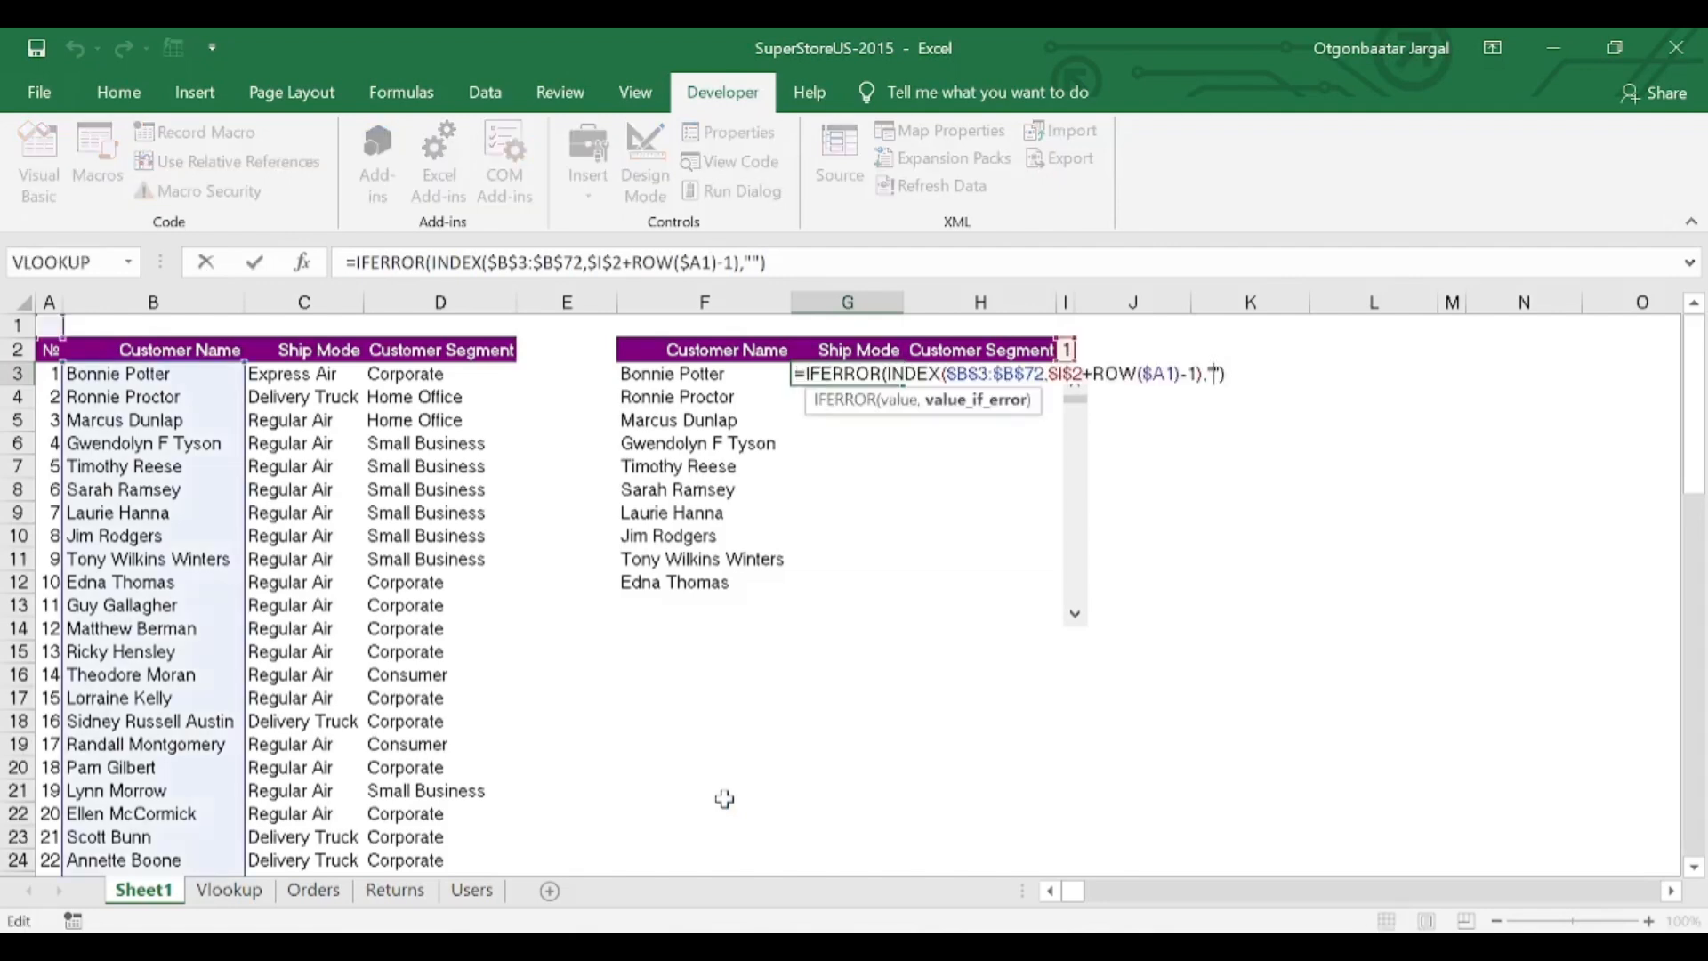
key("Left")
key("Left")
key("Left")
key("Left")
key("Left")
key("Left")
key("Left")
key("Left")
key("Left")
key("Left")
key("Left")
key("Left")
key("Left")
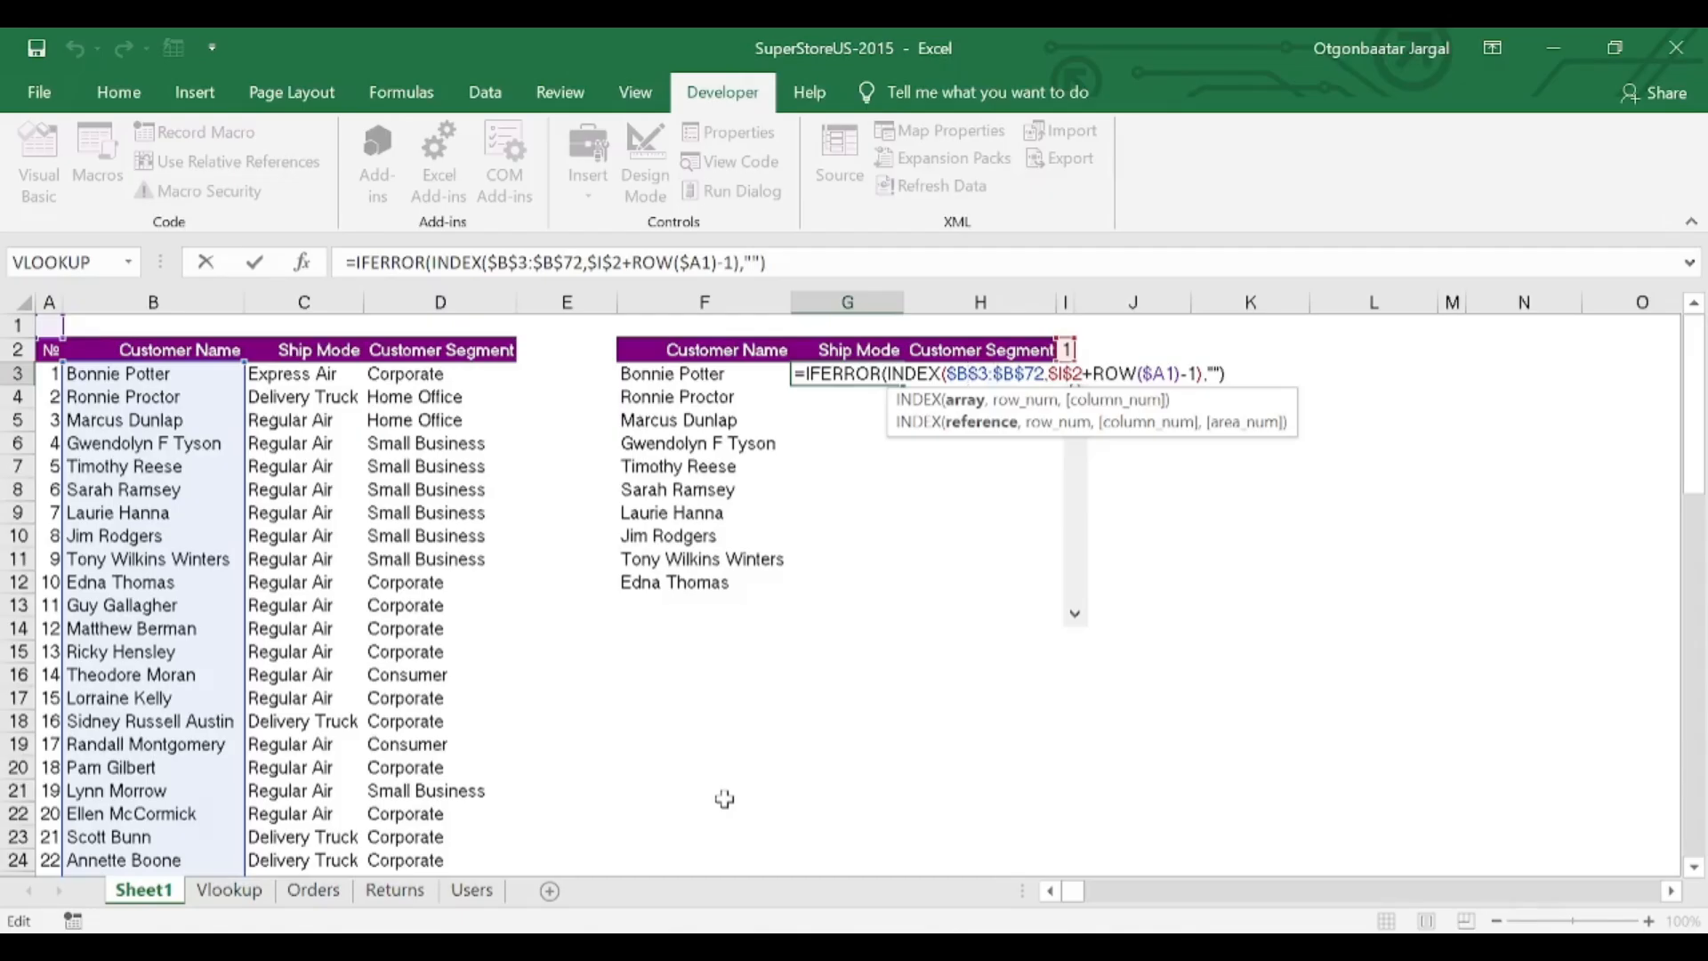
key("Left")
key("Left")
key("Left")
key("BackSpace")
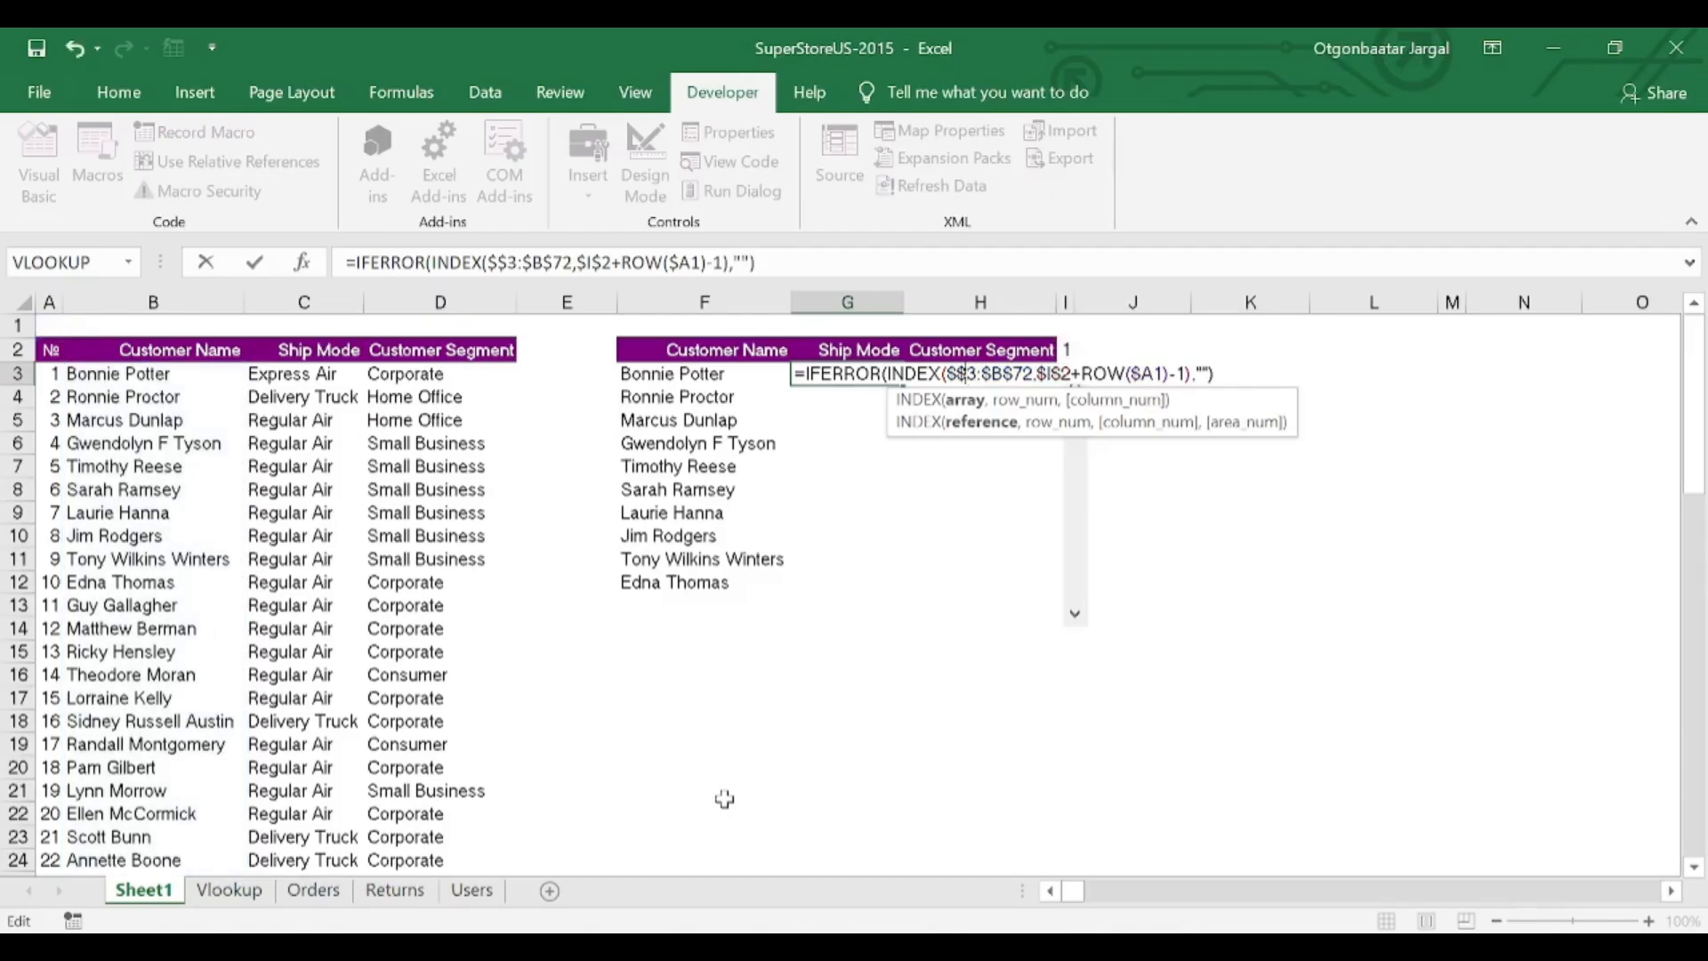
type("c")
key("BackSpace")
type("C")
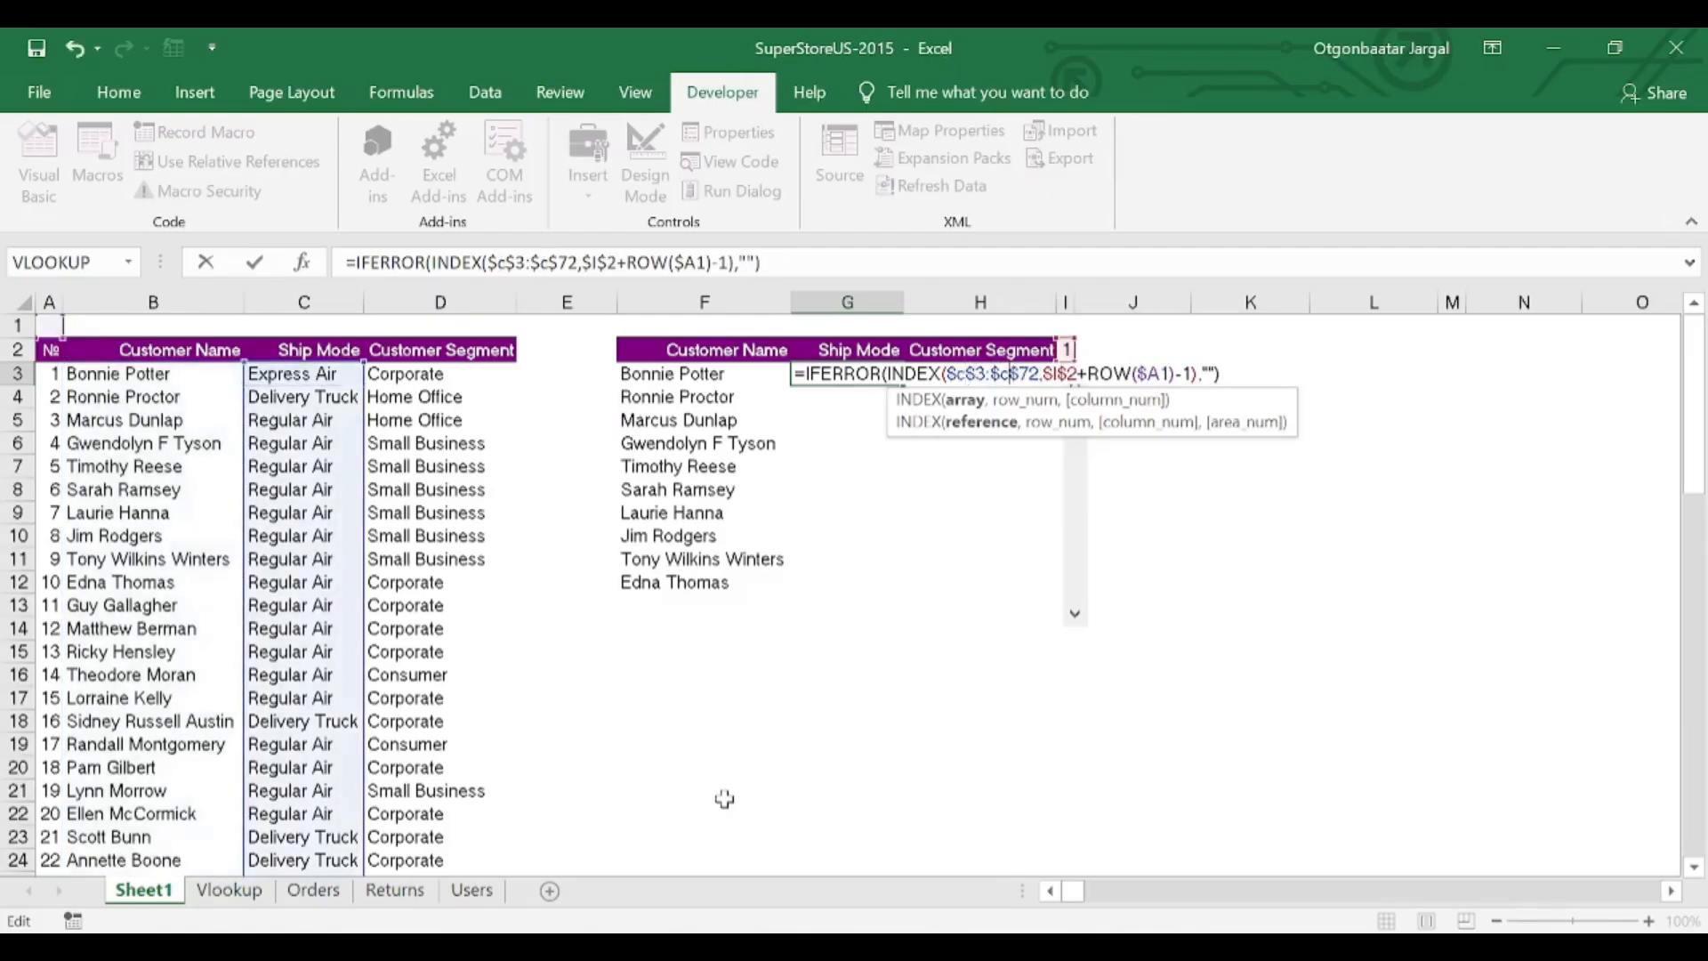
key("ctrl+Return")
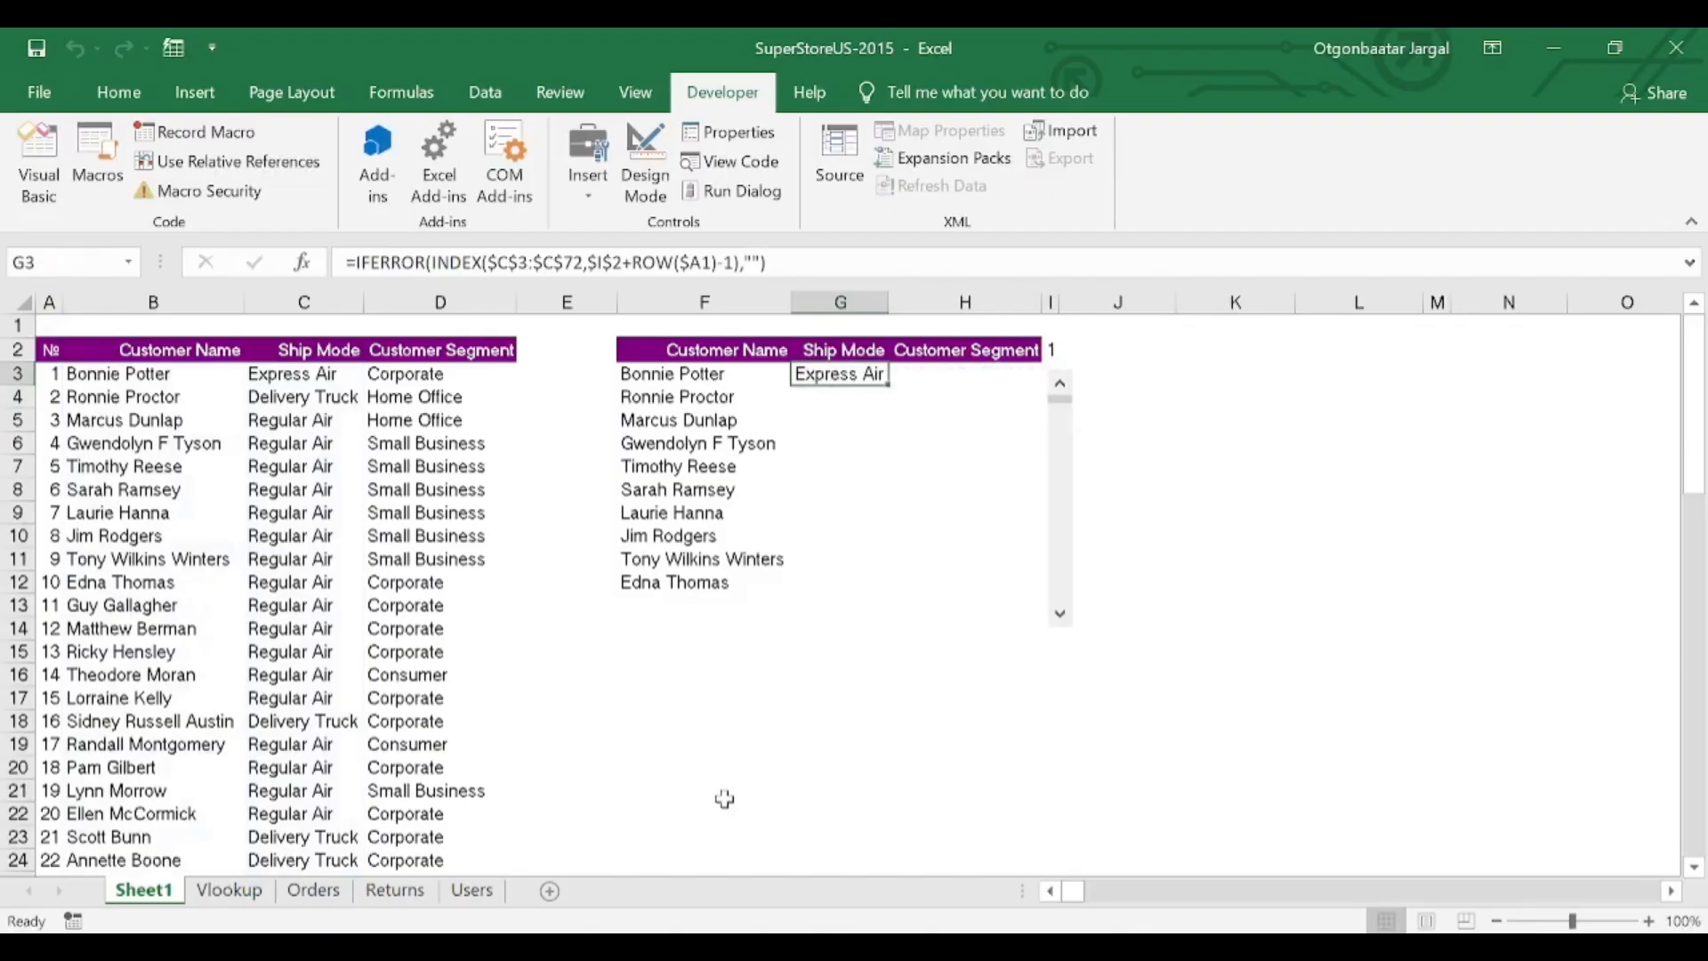
Step: Fill the G3 formula down through G12 in the new Ship Mode column
key("Up")
key("Down")
key("Left")
key("ctrl+Down")
key("Right")
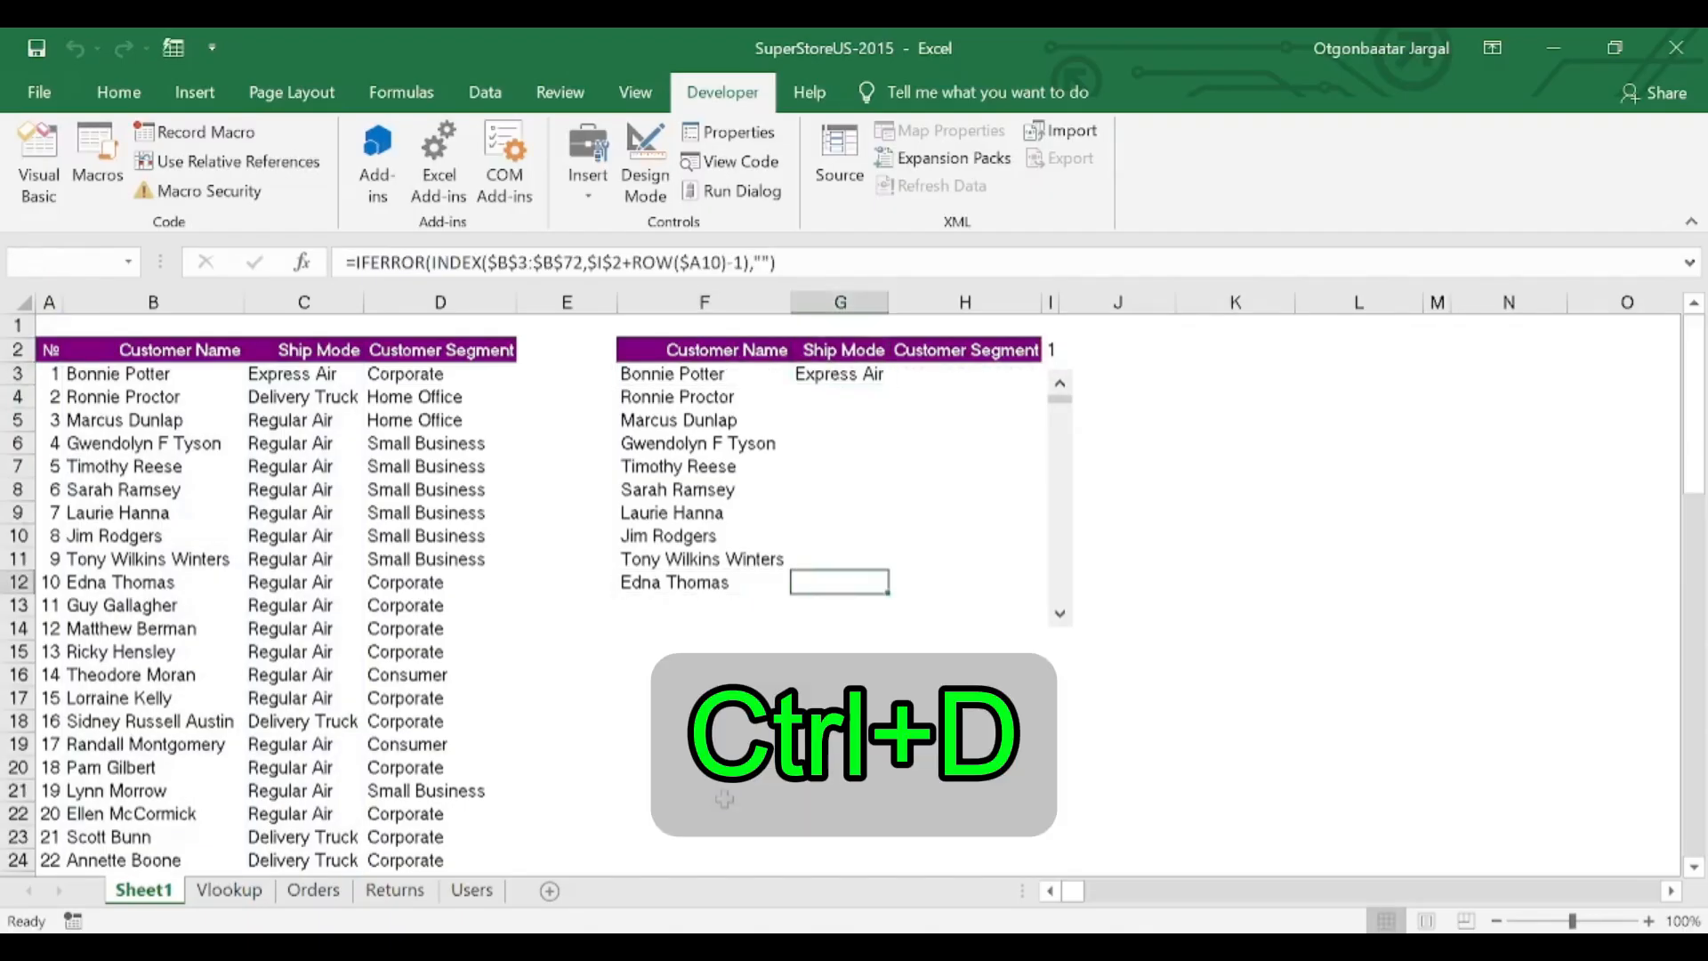
key("ctrl+shift+Up")
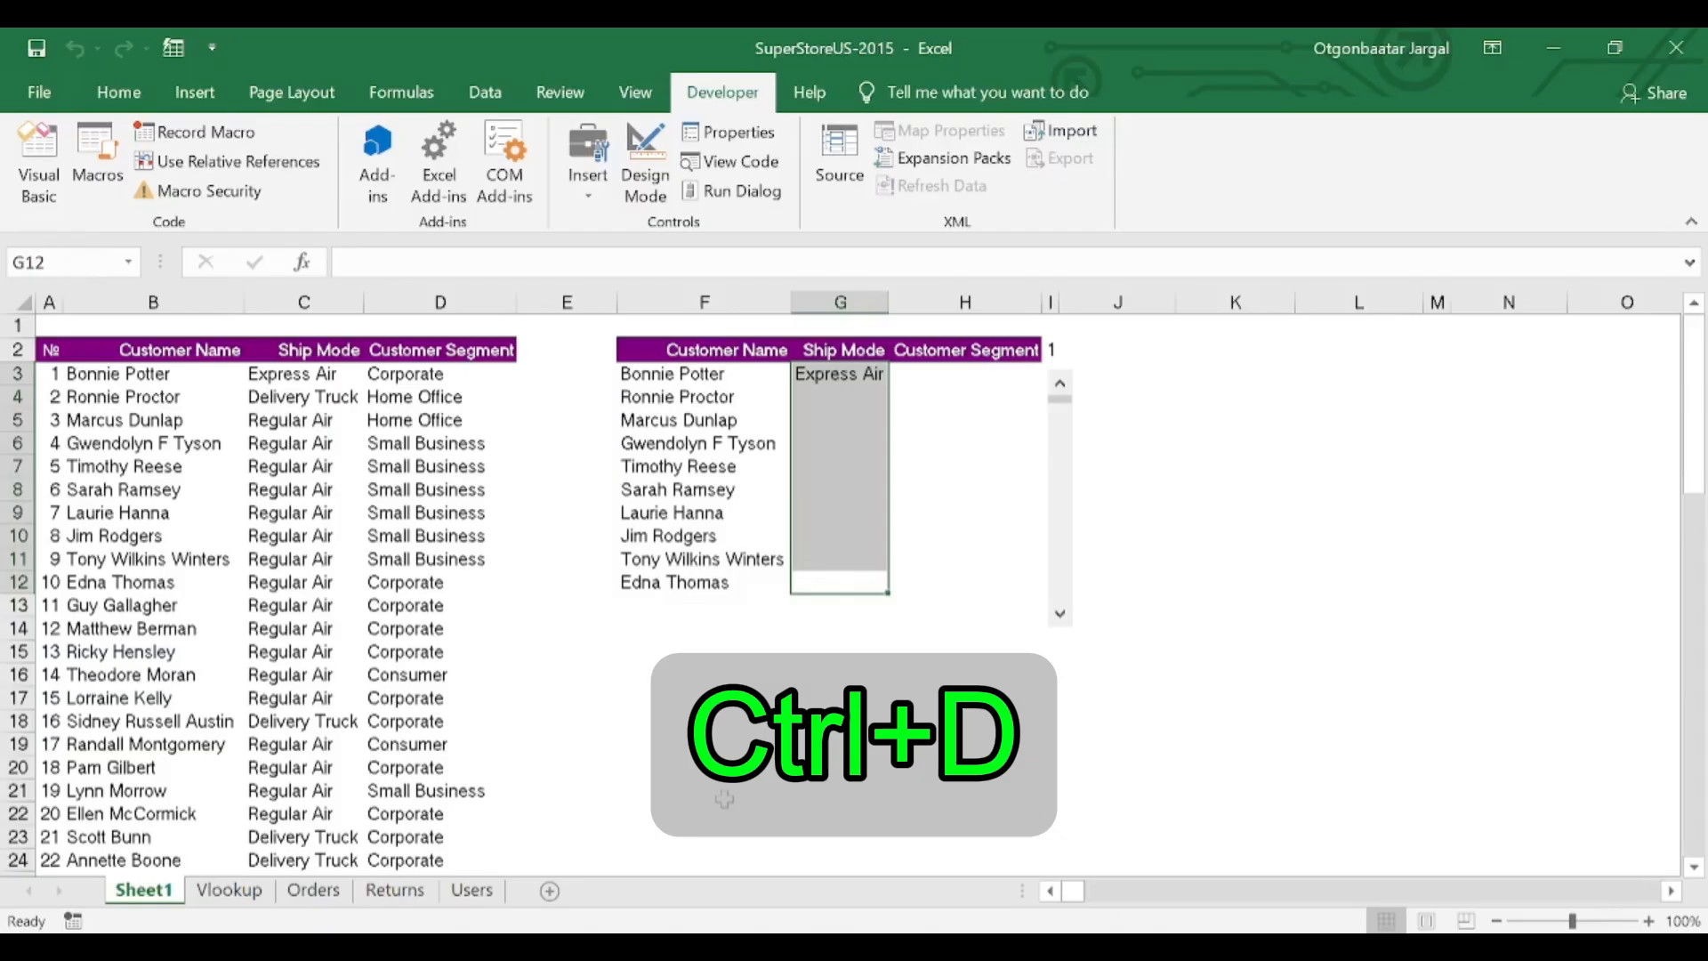
key("ctrl+d")
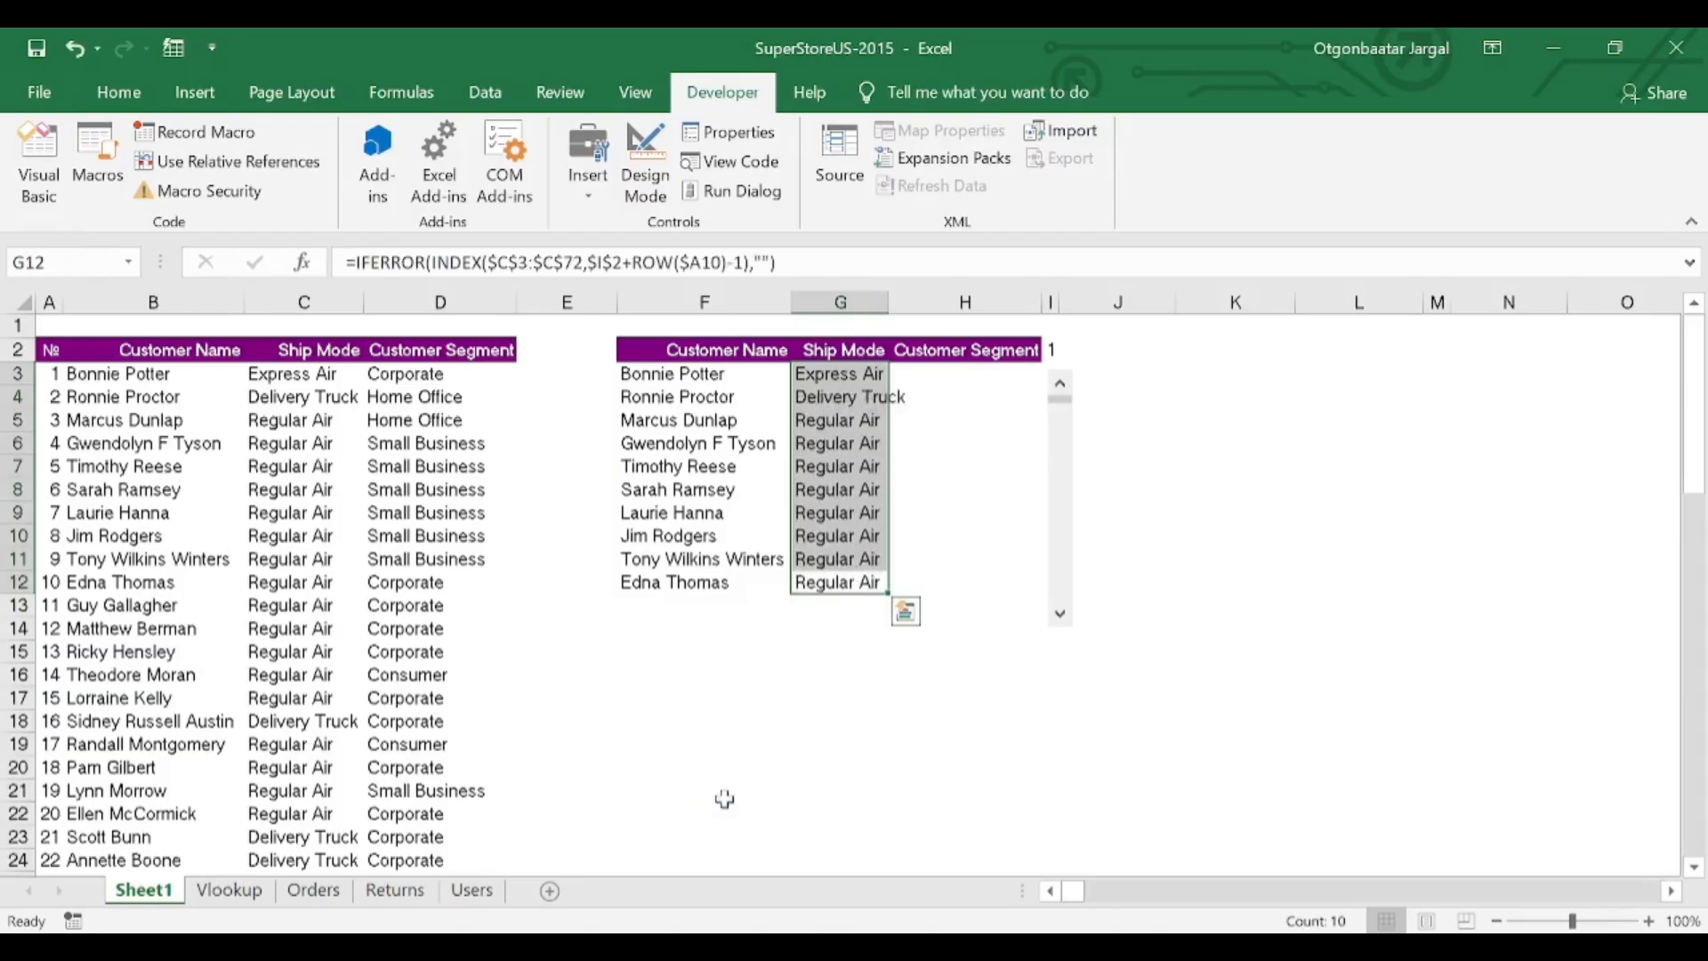
Step: Copy the formula from G3 into H3 under the new Customer Segment header
key("Right")
key("ctrl+Up")
key("Down")
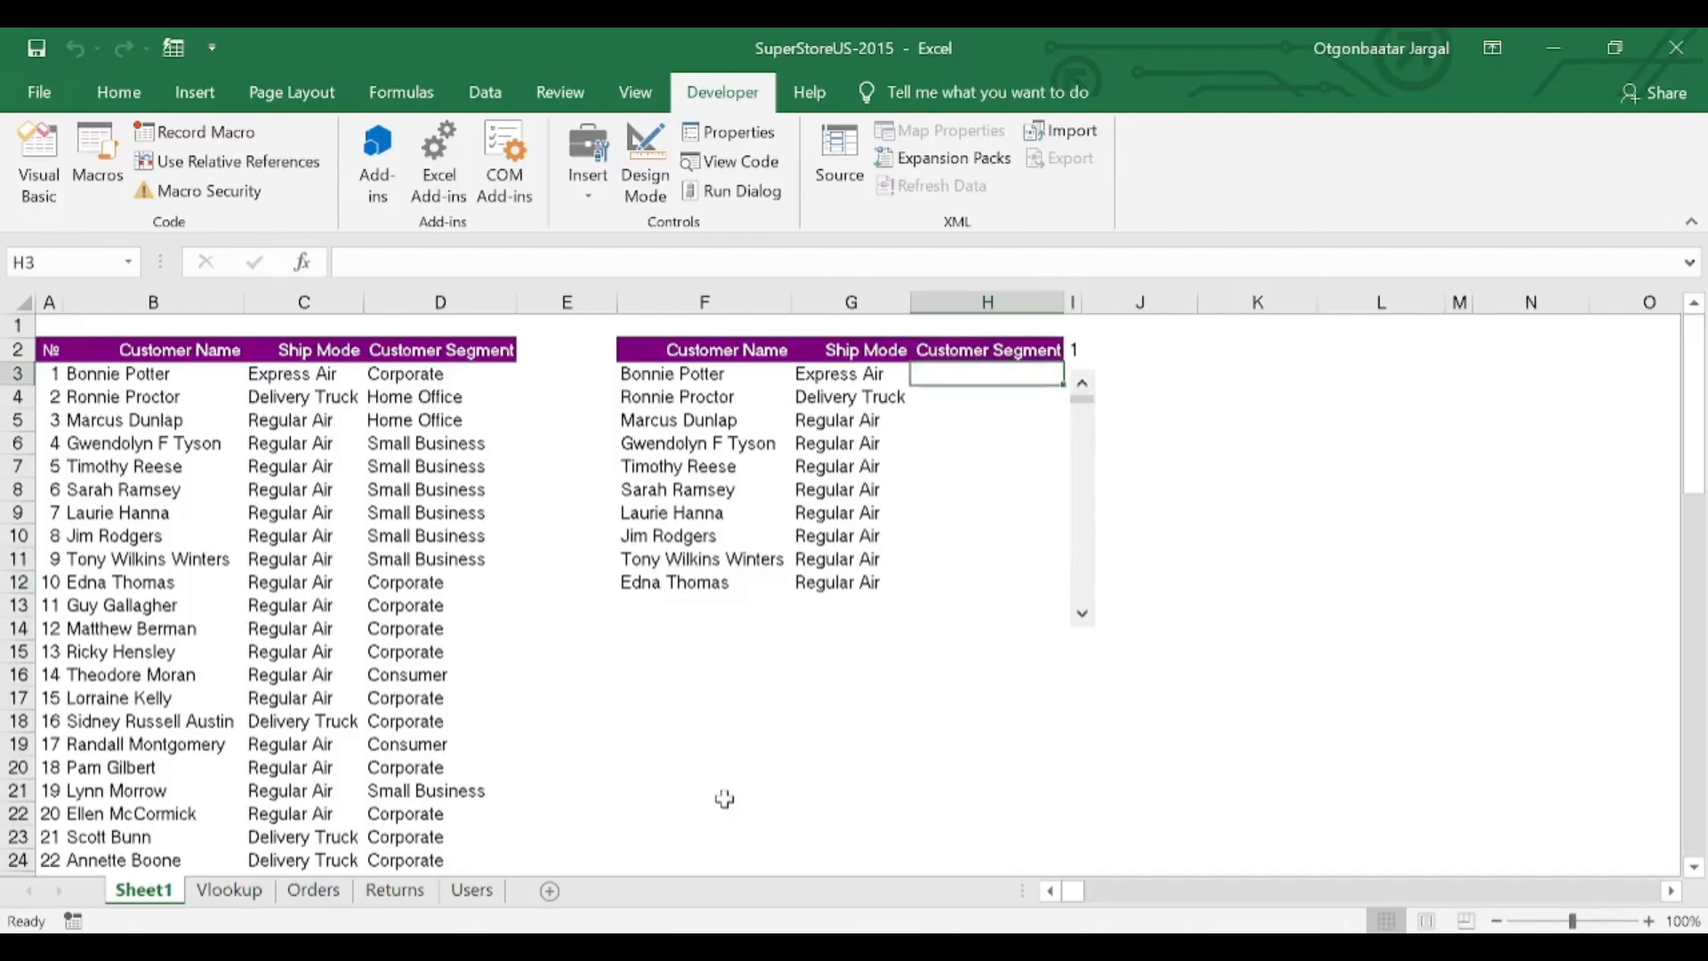
key("ctrl+r")
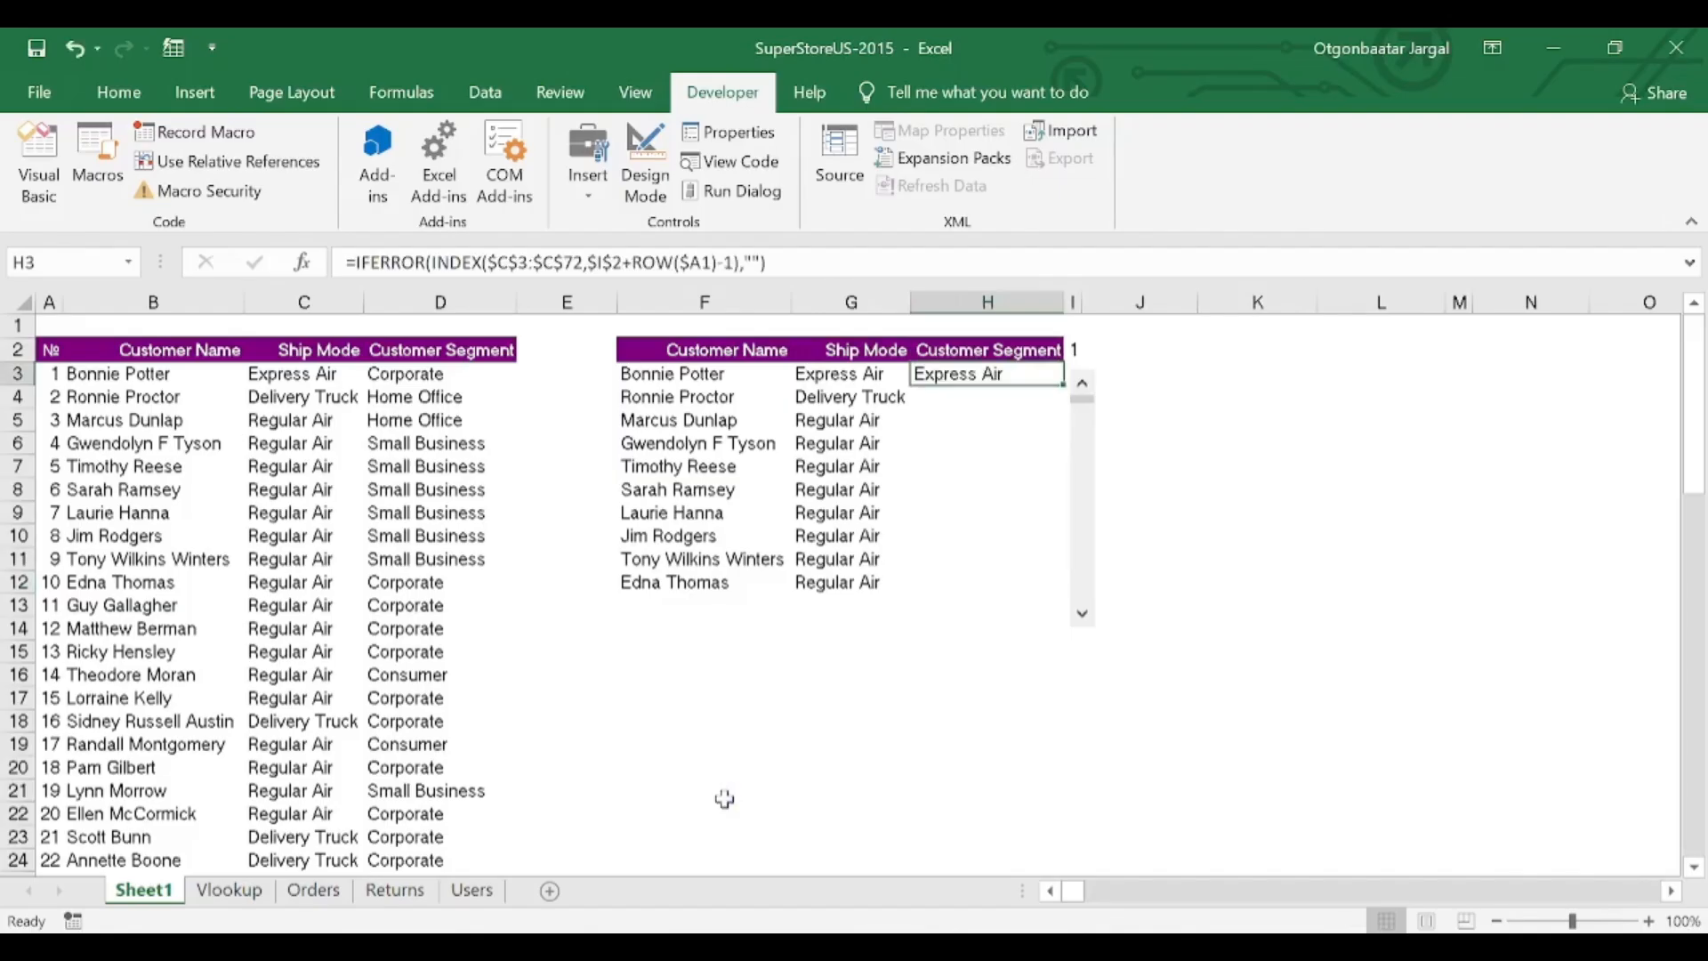
key("Down")
key("Up")
key("Left")
key("Right")
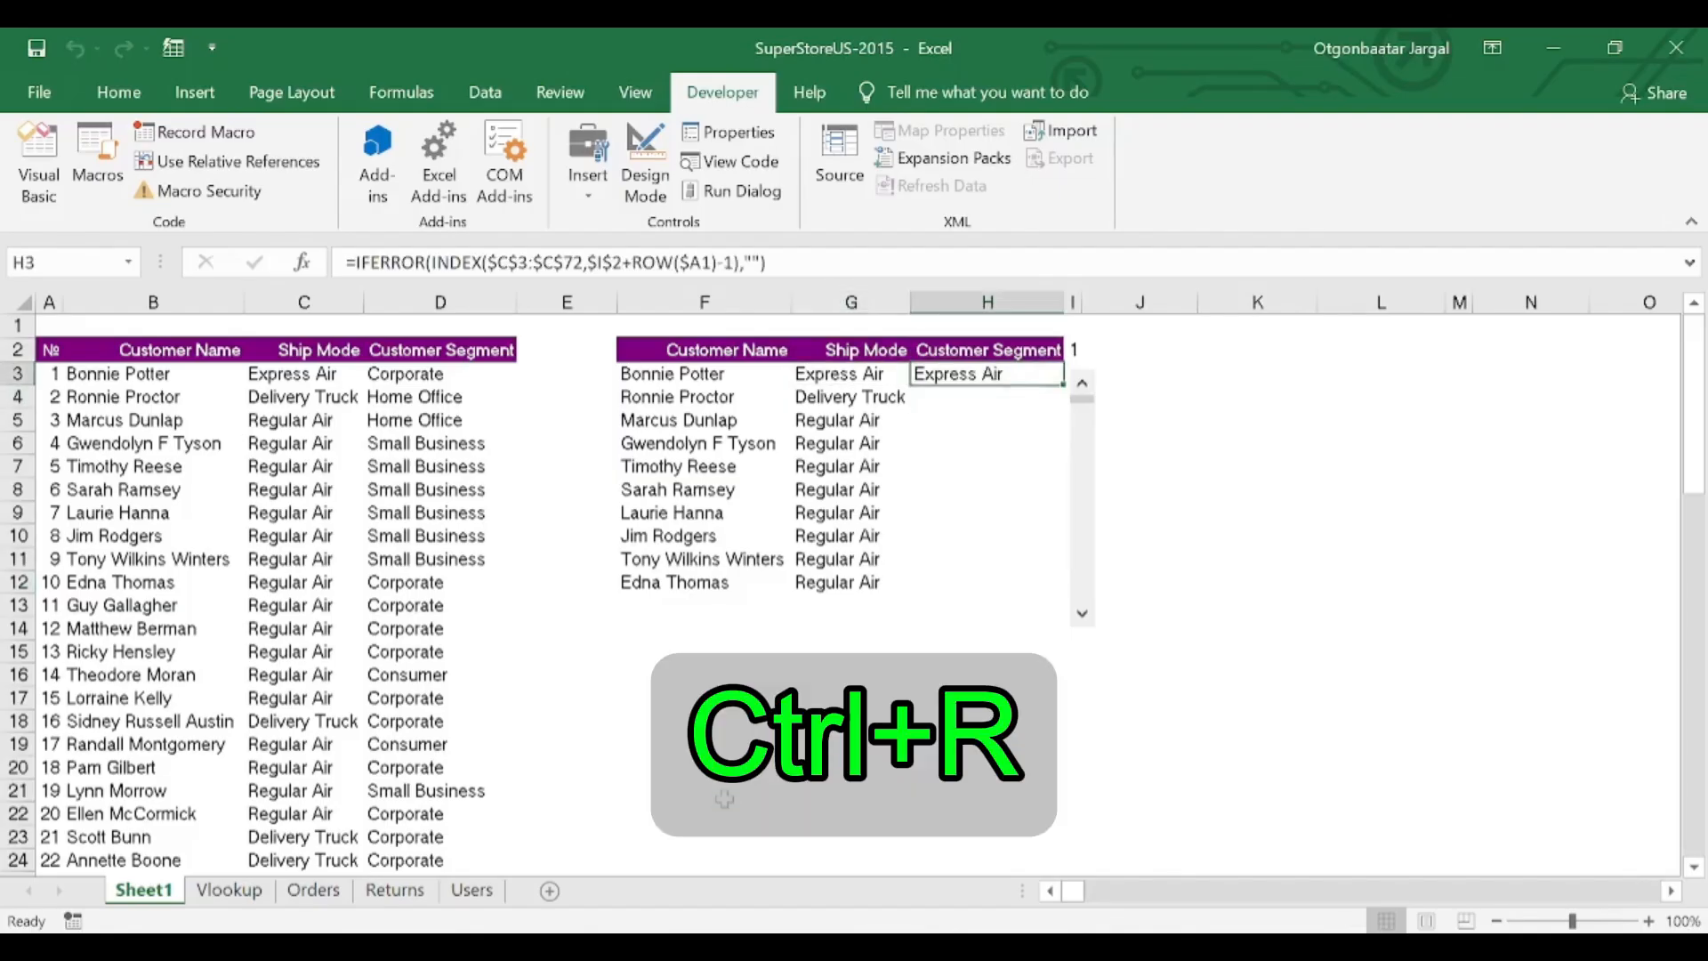
Step: Change the INDEX range in the H3 formula to $D$3:$D$72 and enter the formula
key("F2")
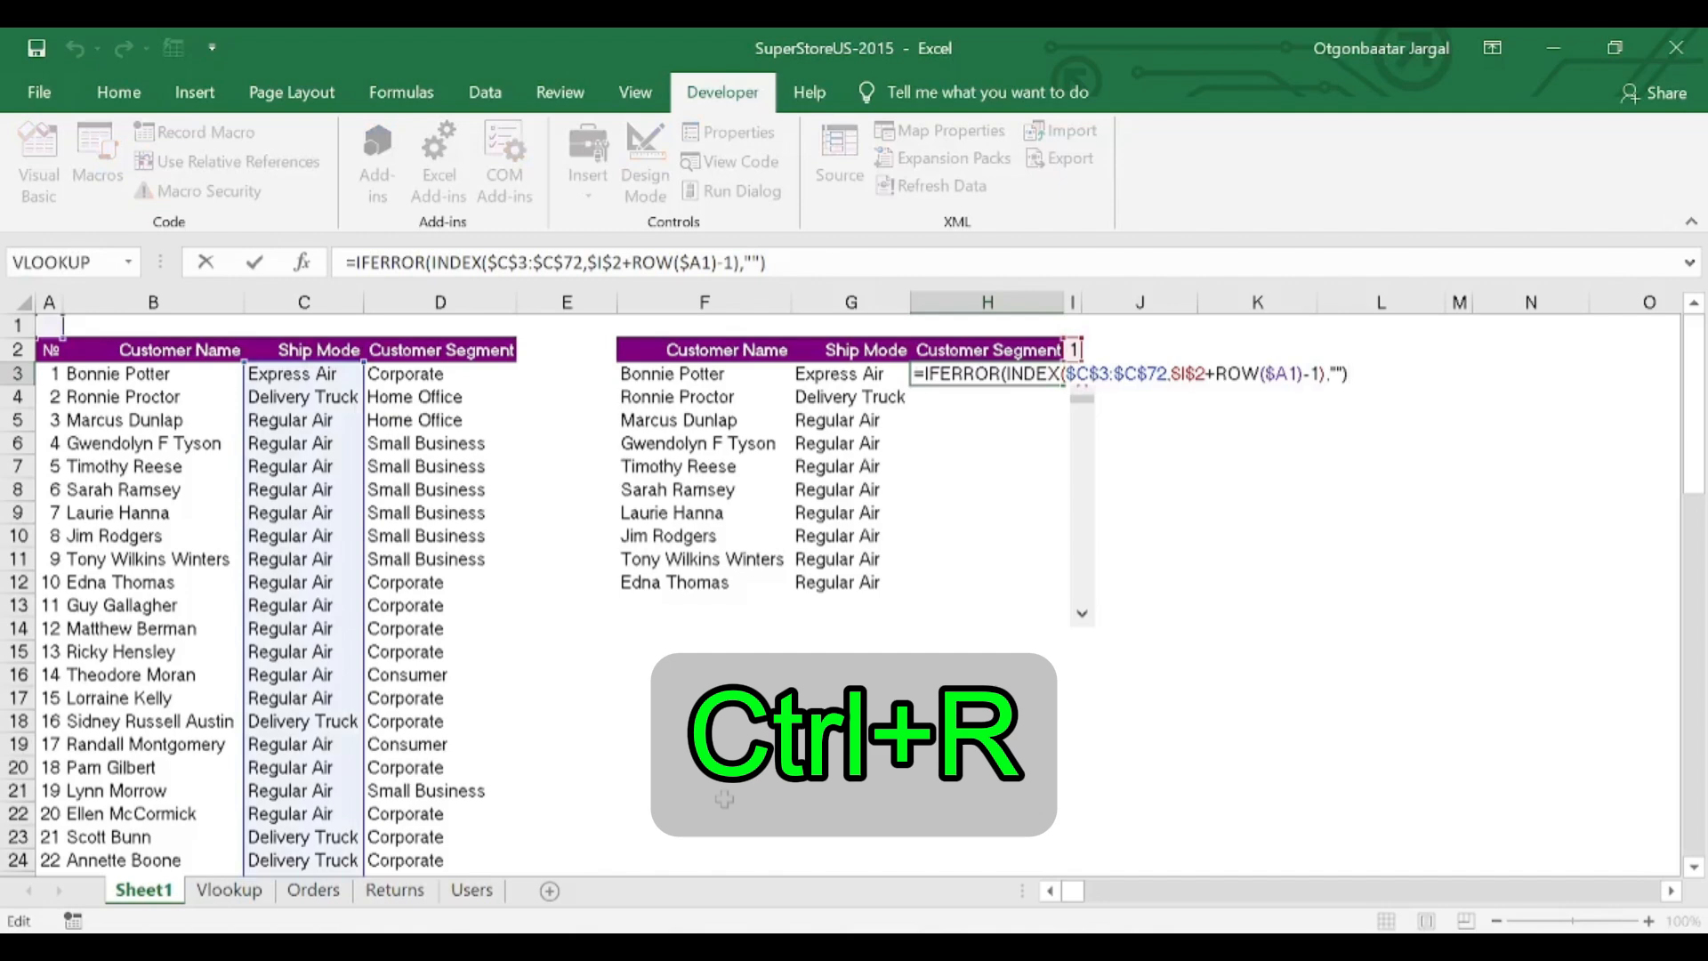
key("Left")
key("Left")
key("Left")
key("Left")
key("Left")
key("Left")
key("Left")
key("Left")
key("Left")
key("Left")
key("Left")
key("Left")
key("Left")
key("Left")
key("Left")
key("Left")
key("Left")
key("Left")
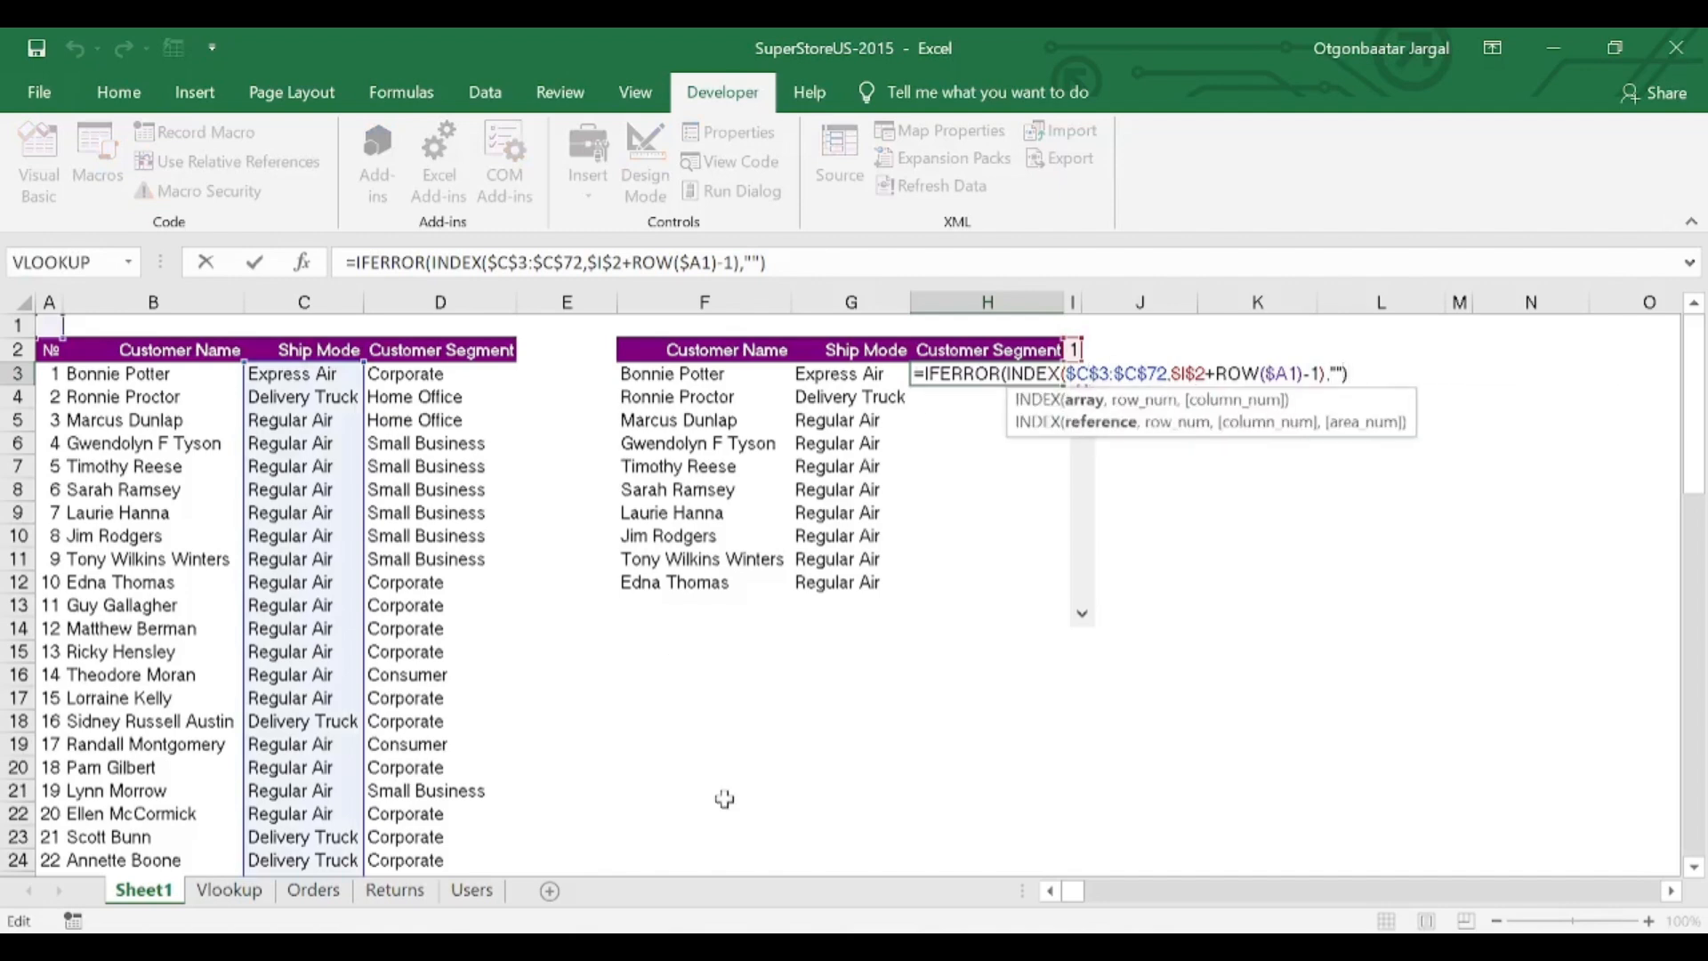
key("BackSpace")
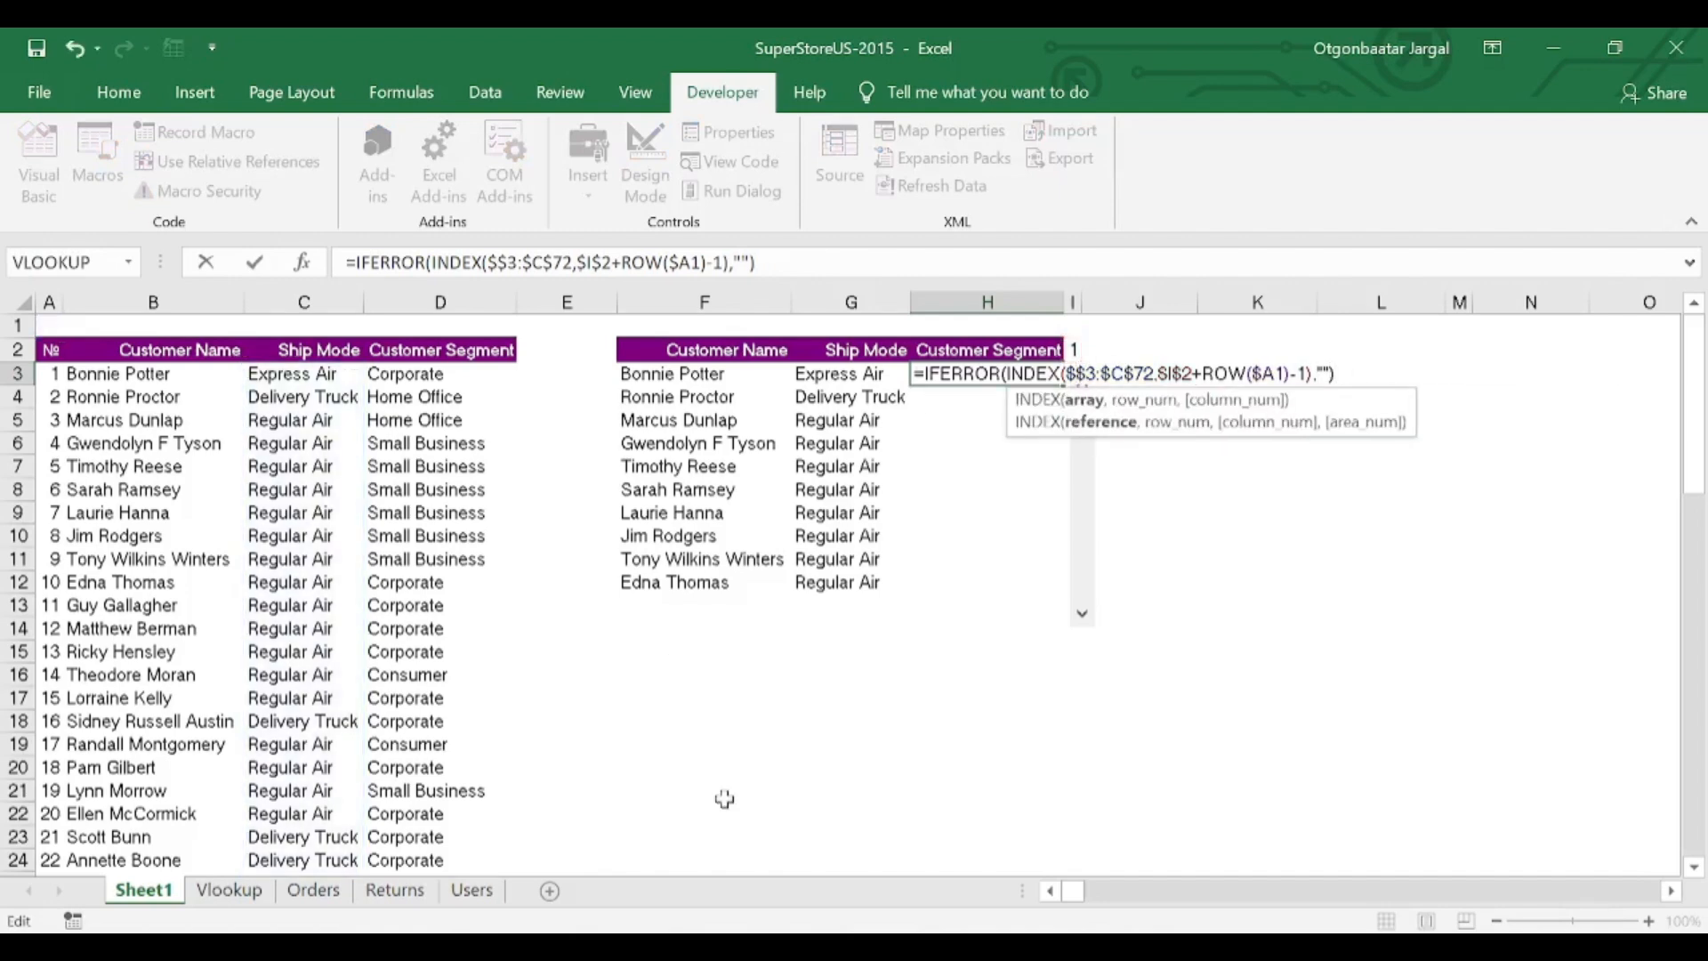
type("d")
key("Delete")
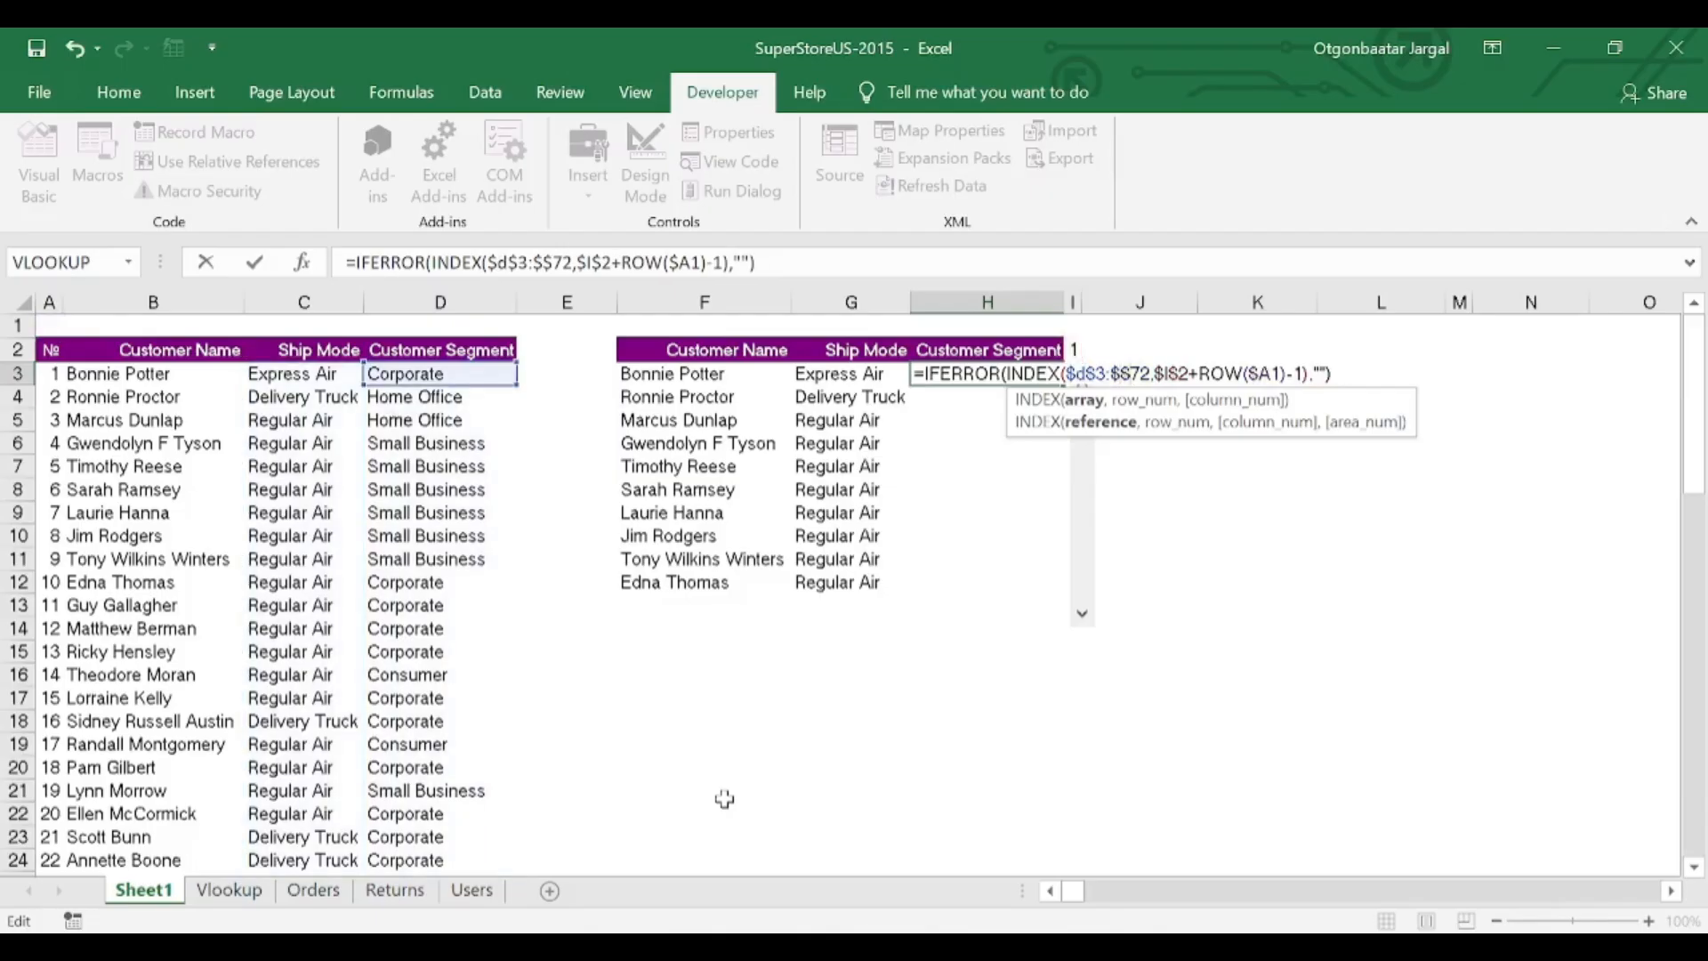
type("d")
key("Return")
Step: Fill the H3 formula down through H12 in the new Customer Segment column
key("Up")
key("Left")
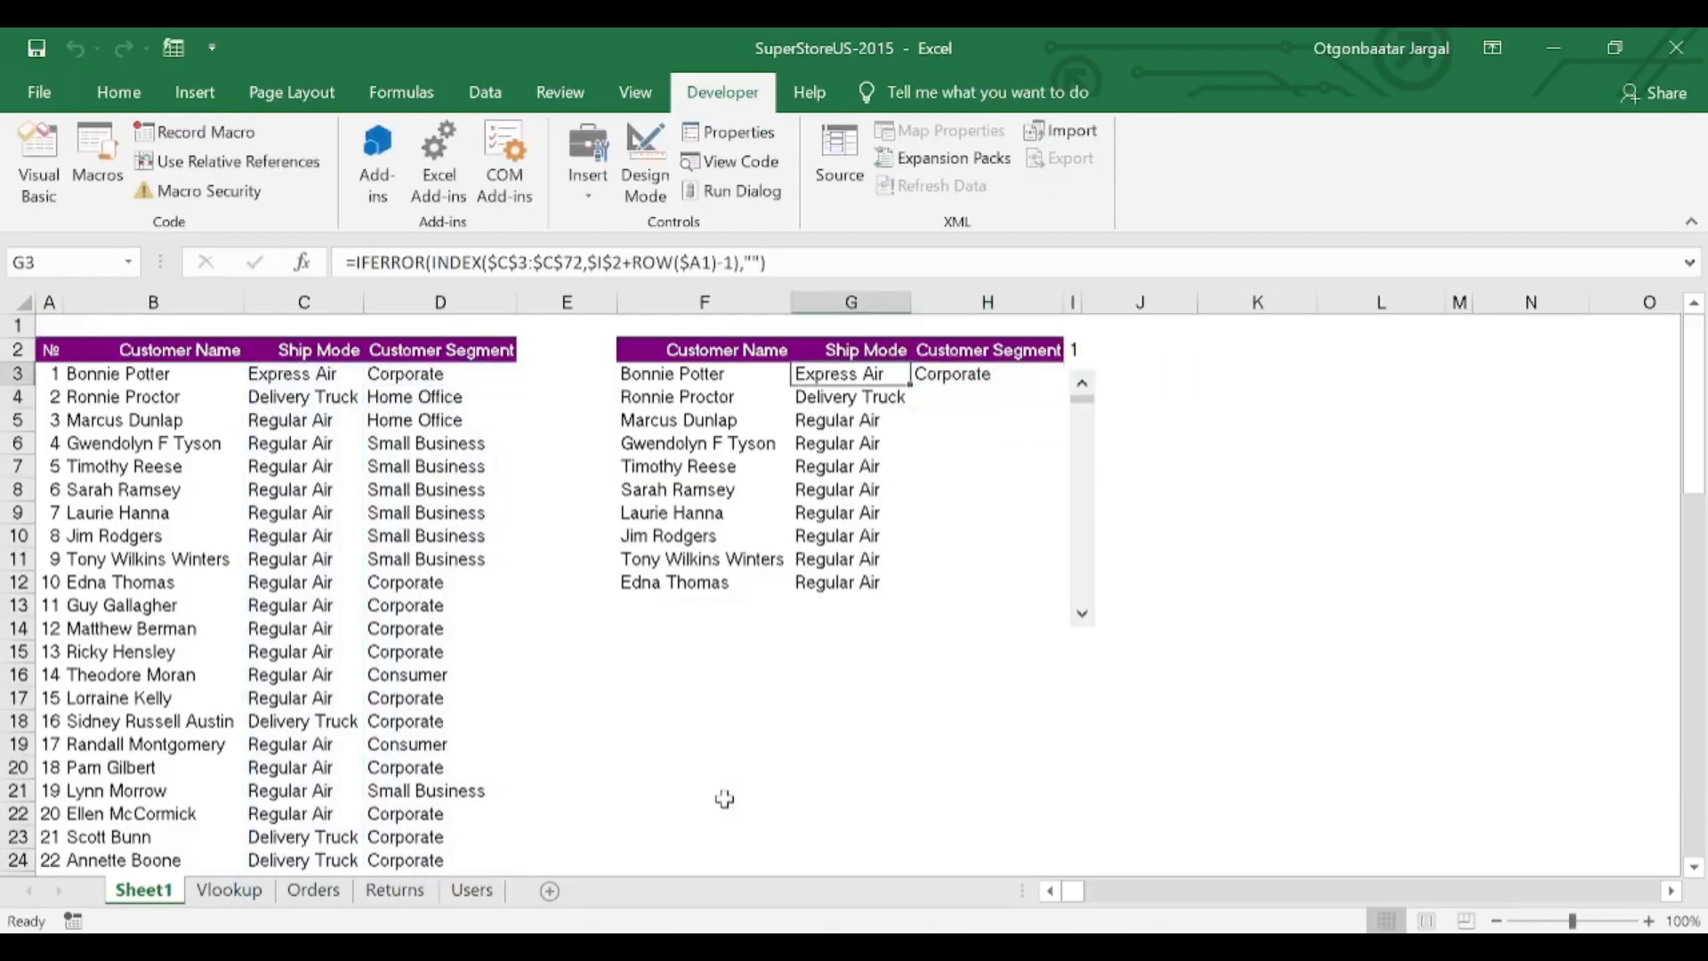
key("ctrl+Down")
key("Right")
key("ctrl+shift+Up")
key("ctrl+d")
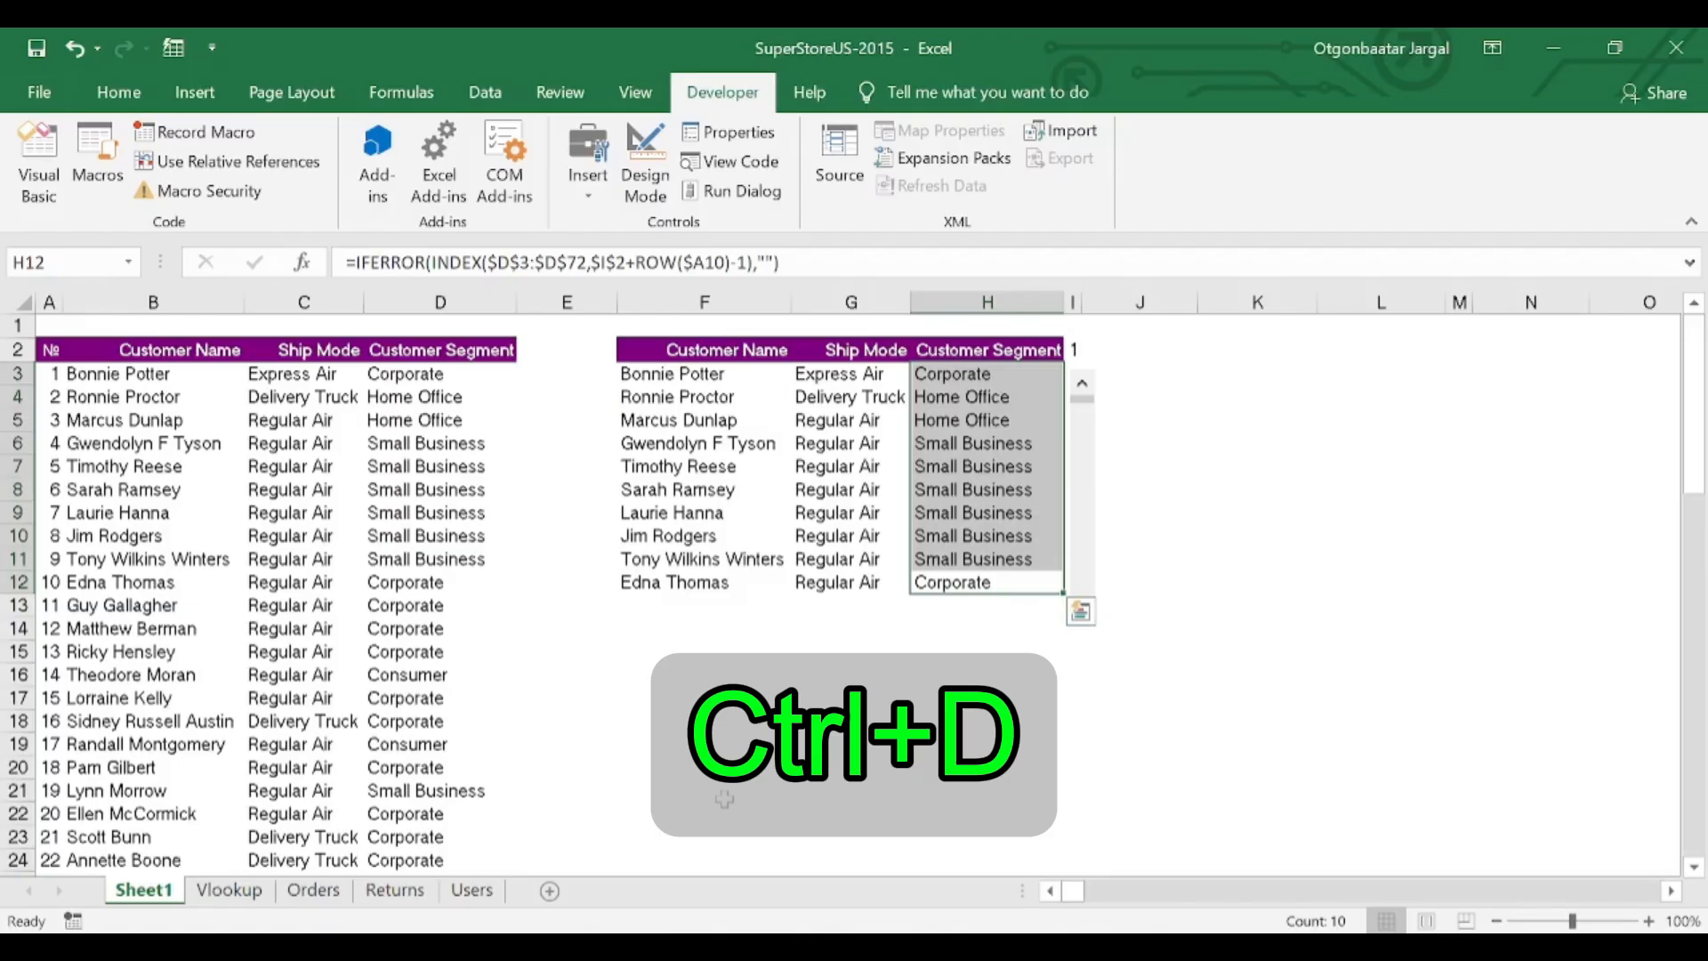
Step: Shorten the scroll bar control so that it ends at row 12, level with the table's last row, and deselect it
left_click(1097, 557)
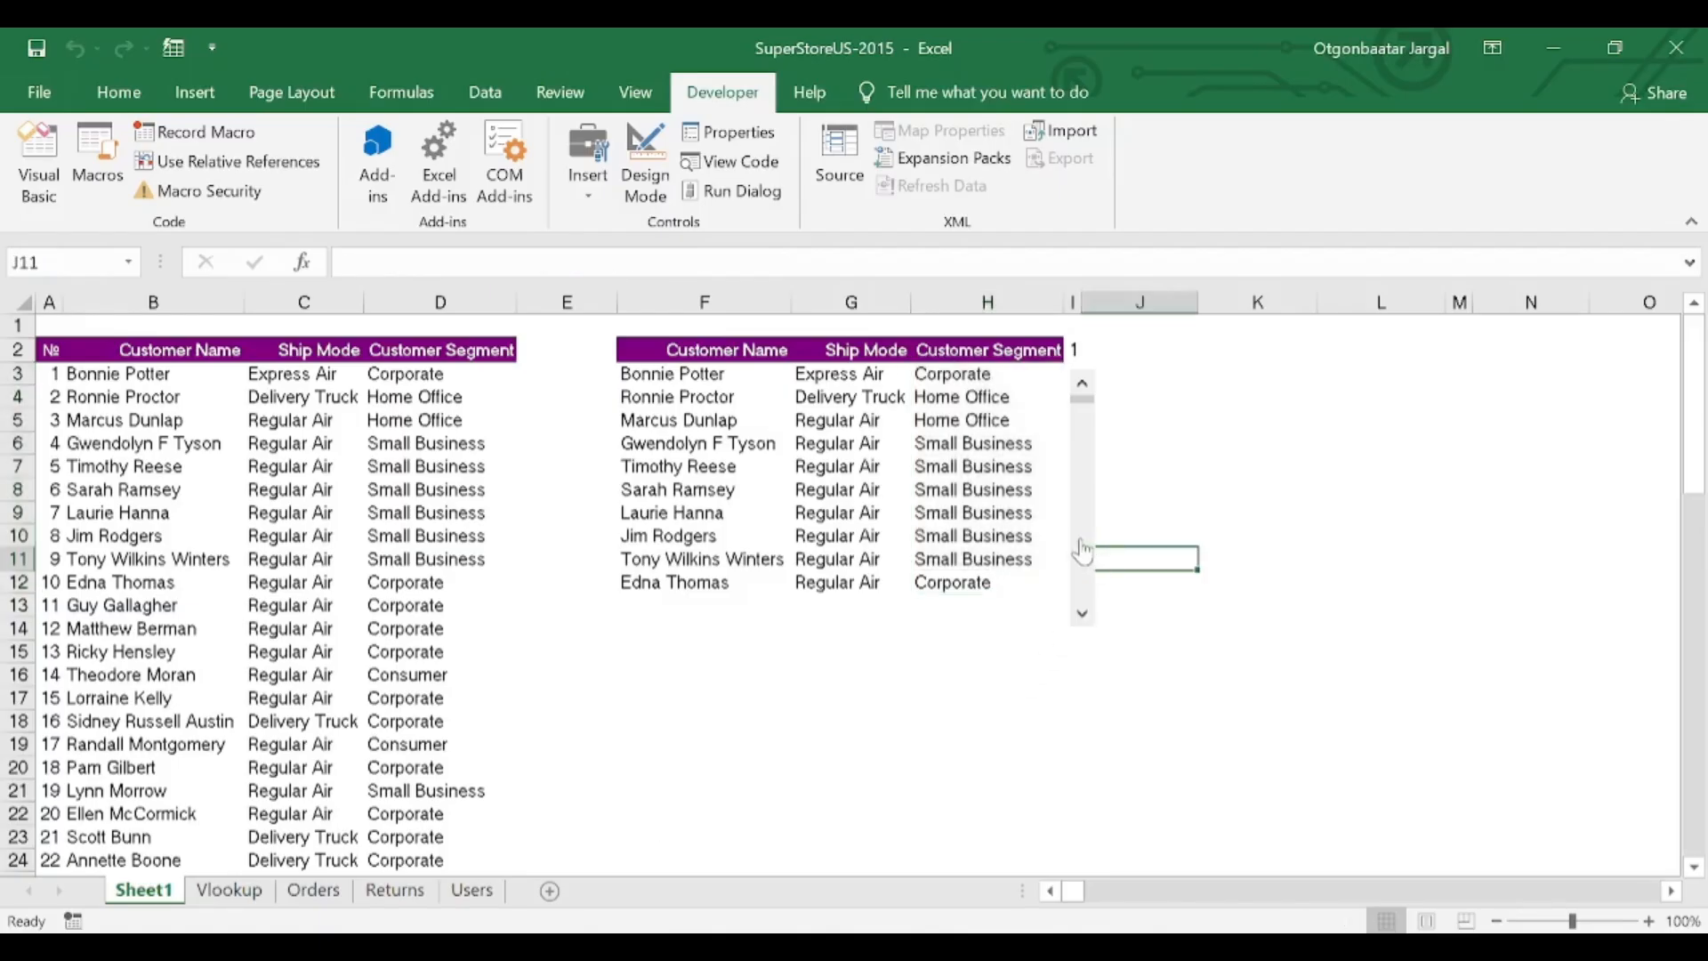
right_click(1083, 552)
key("Escape")
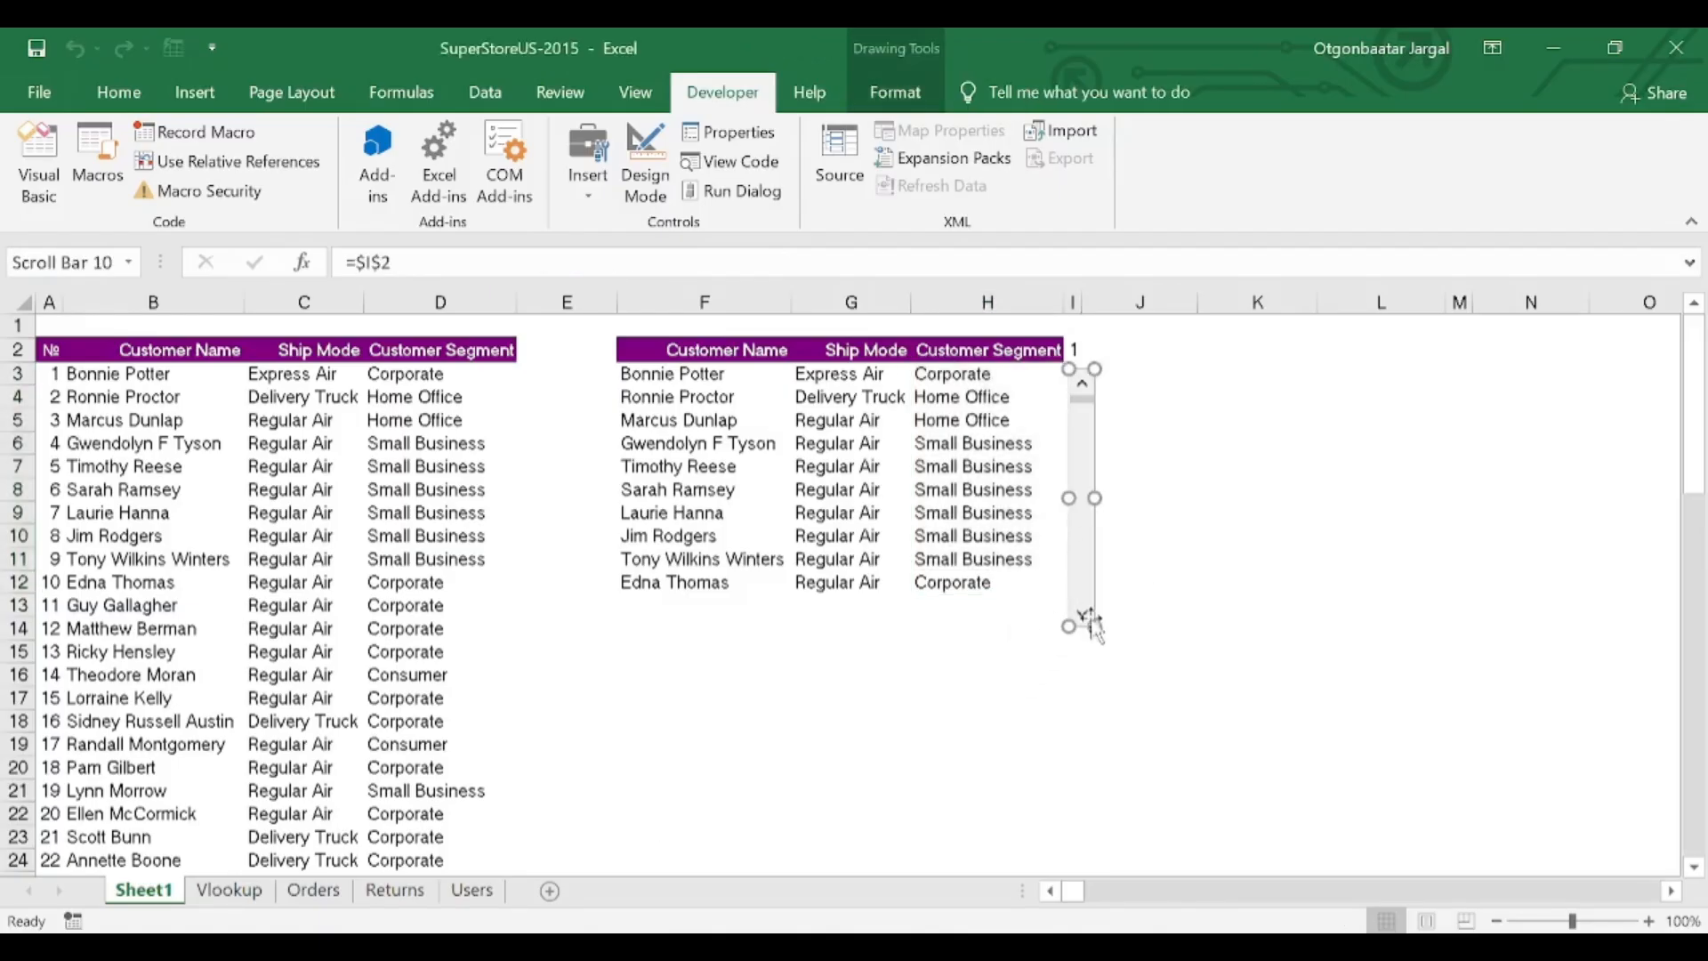
left_click_drag(1102, 628, 1097, 589)
left_click_drag(1182, 488, 1226, 416)
left_click(1226, 417)
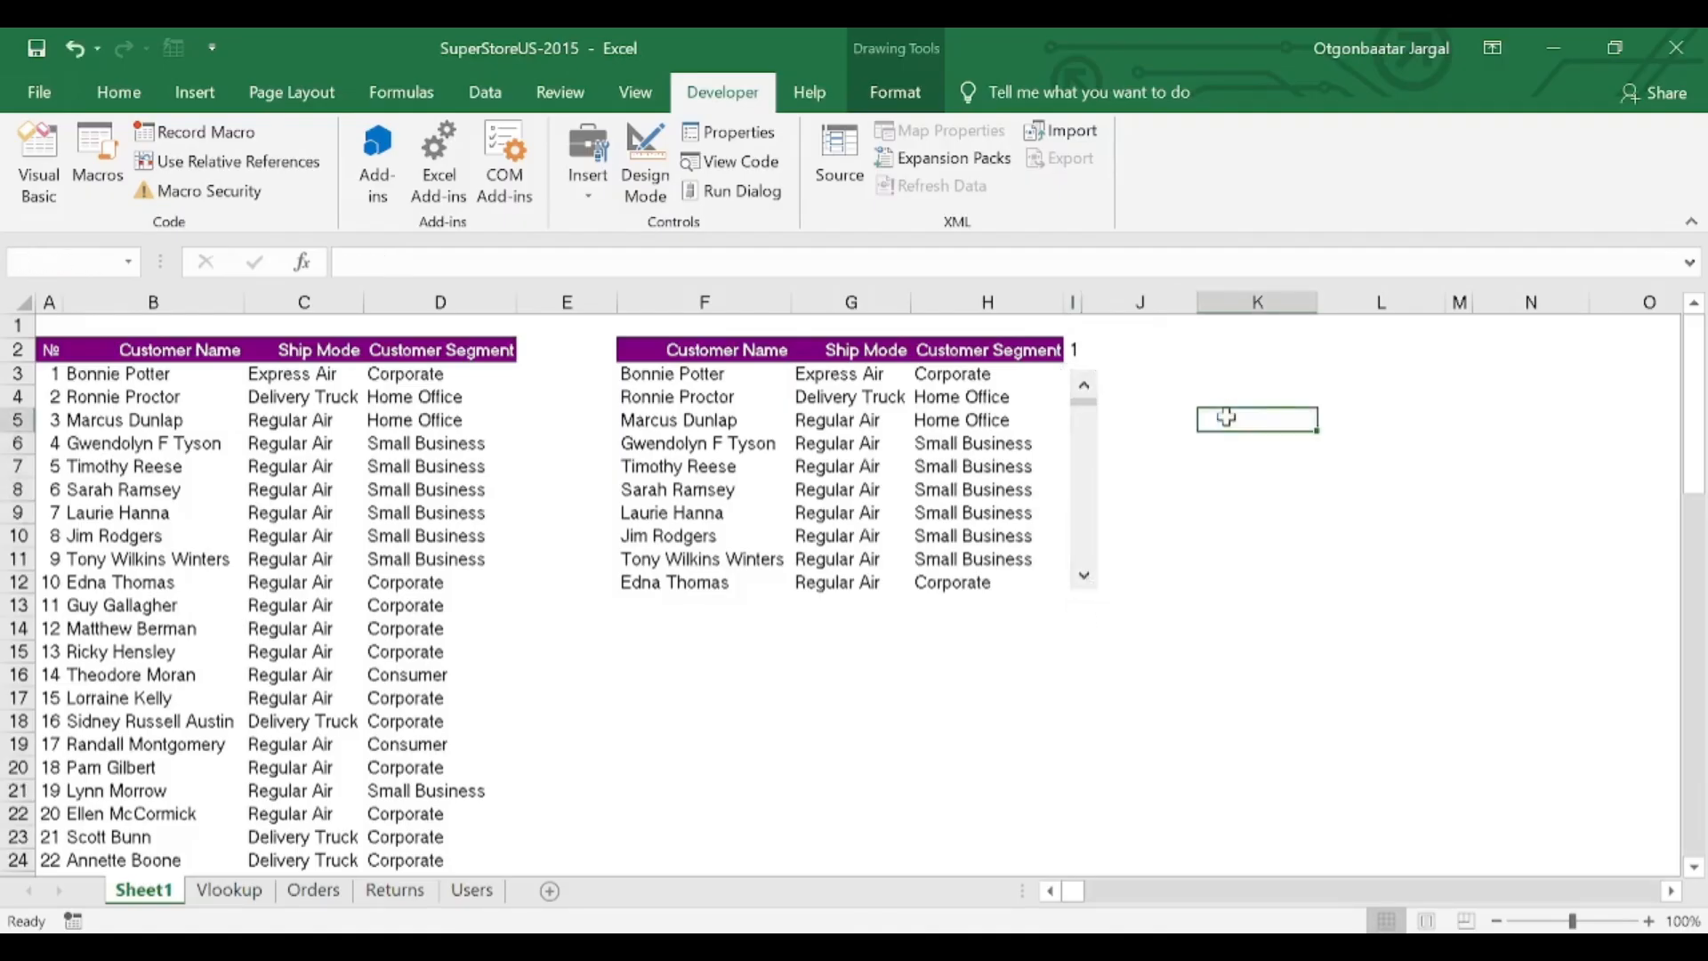
Step: Test the scroll bar by moving through the customer list and back to the first record
left_click(1085, 426)
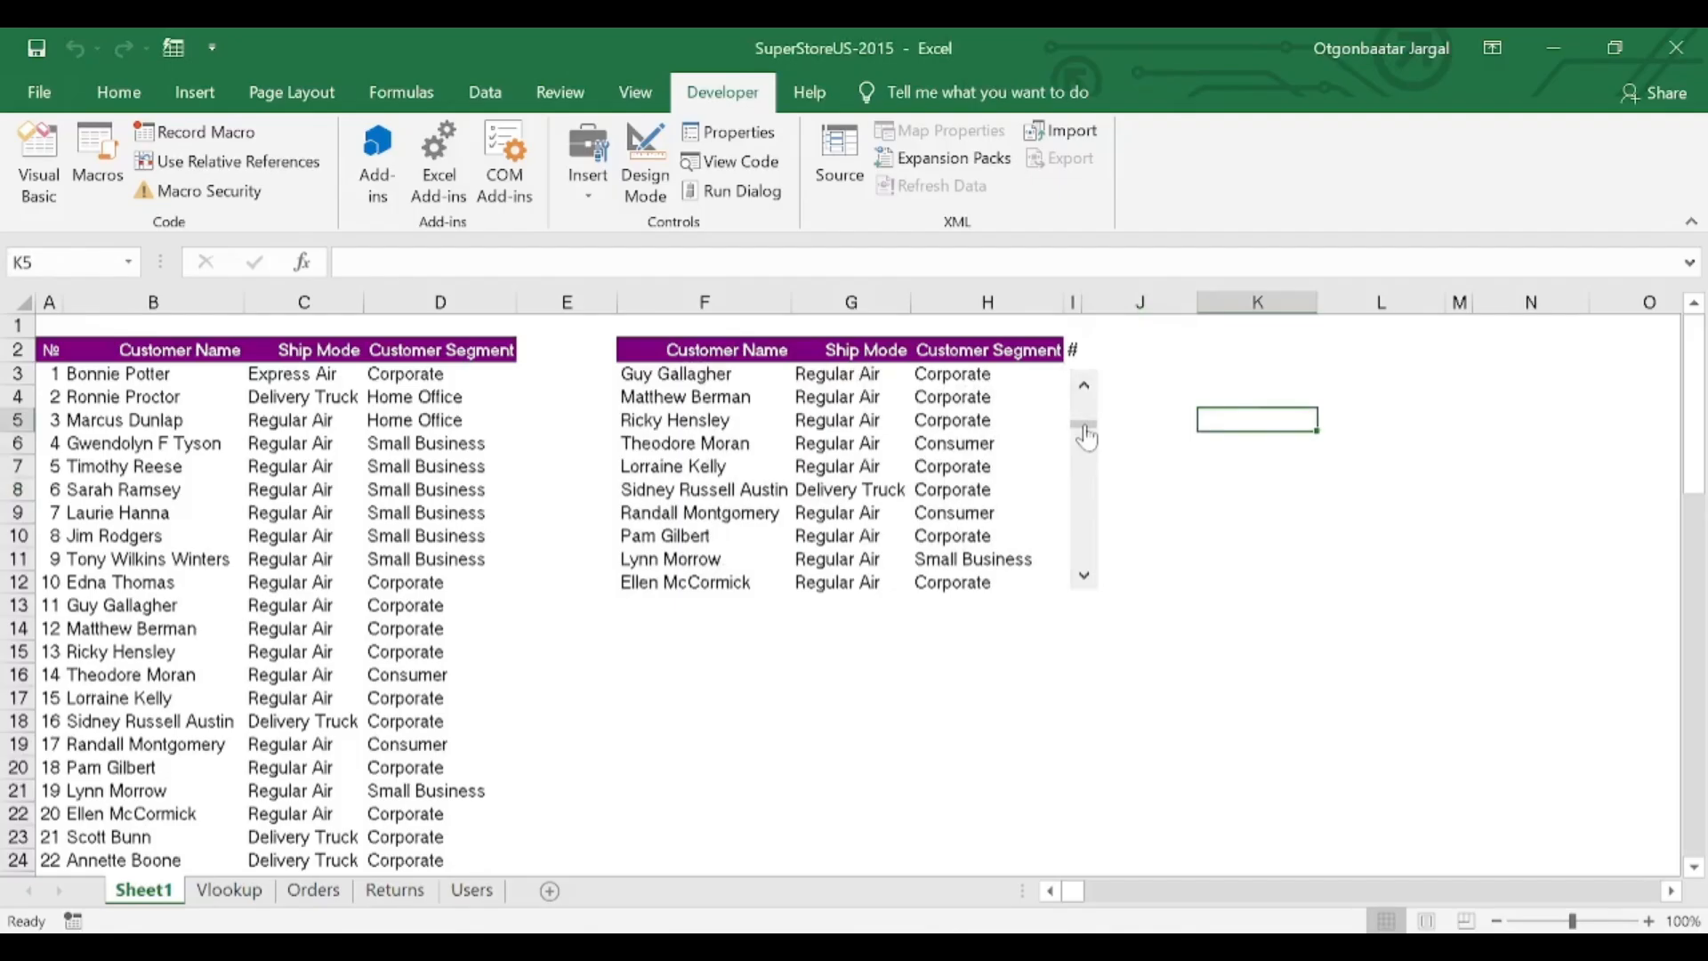
left_click_drag(1086, 437, 1088, 464)
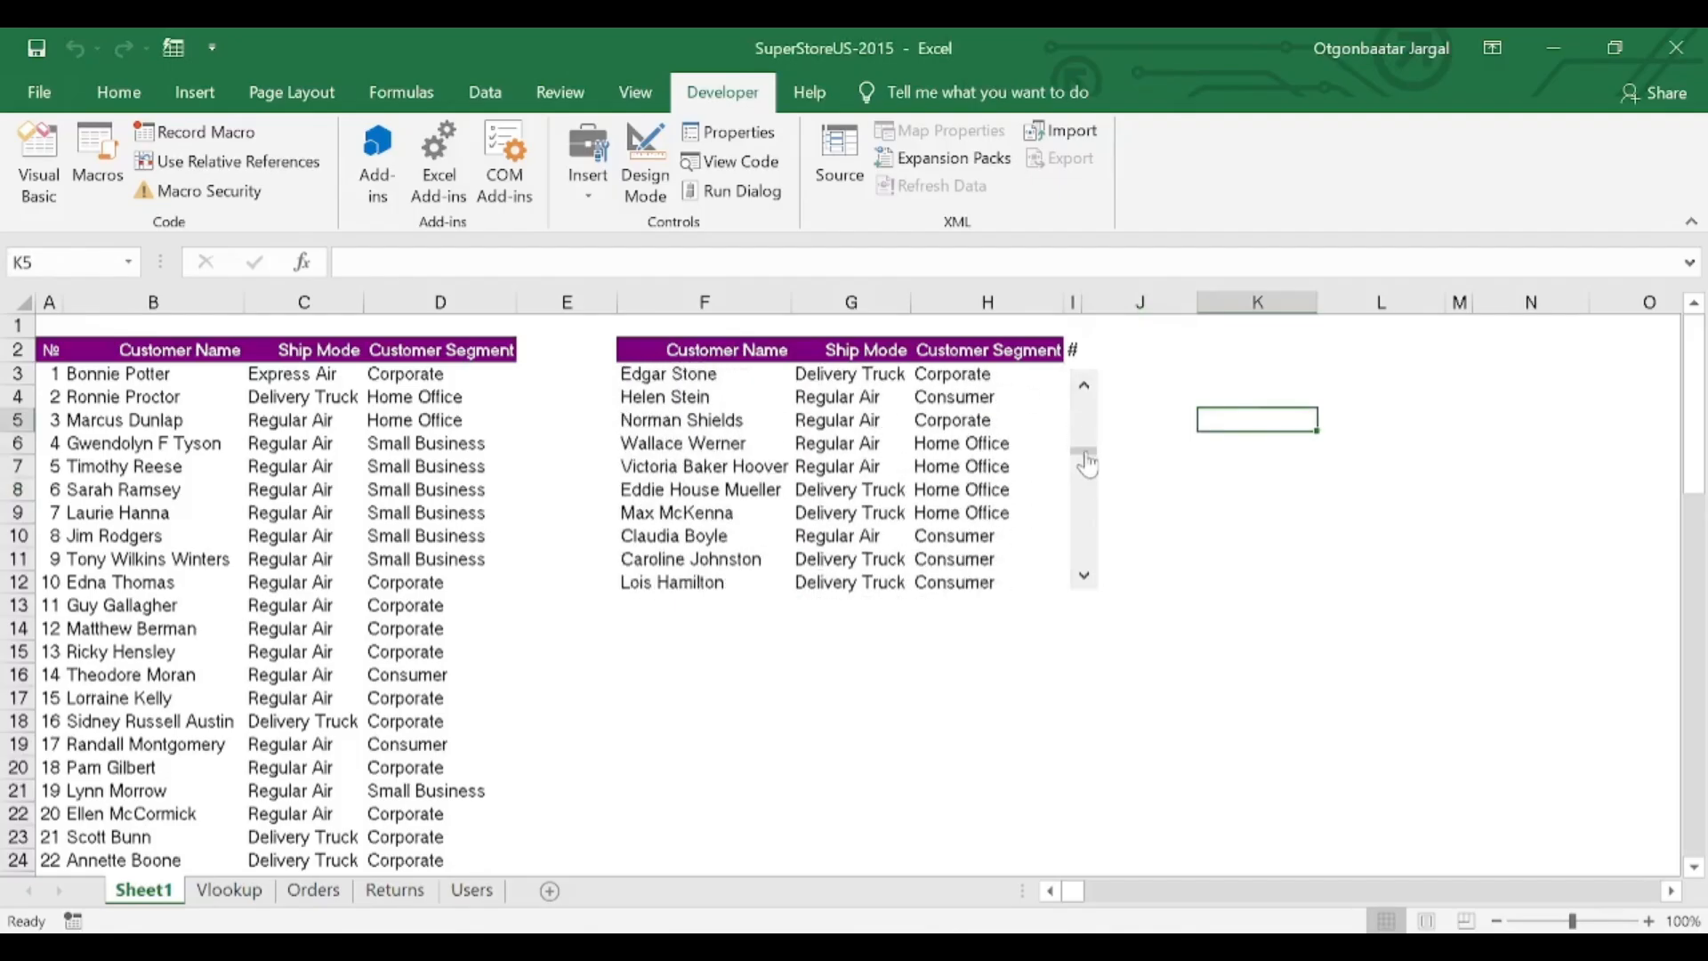
left_click_drag(1087, 464, 1086, 400)
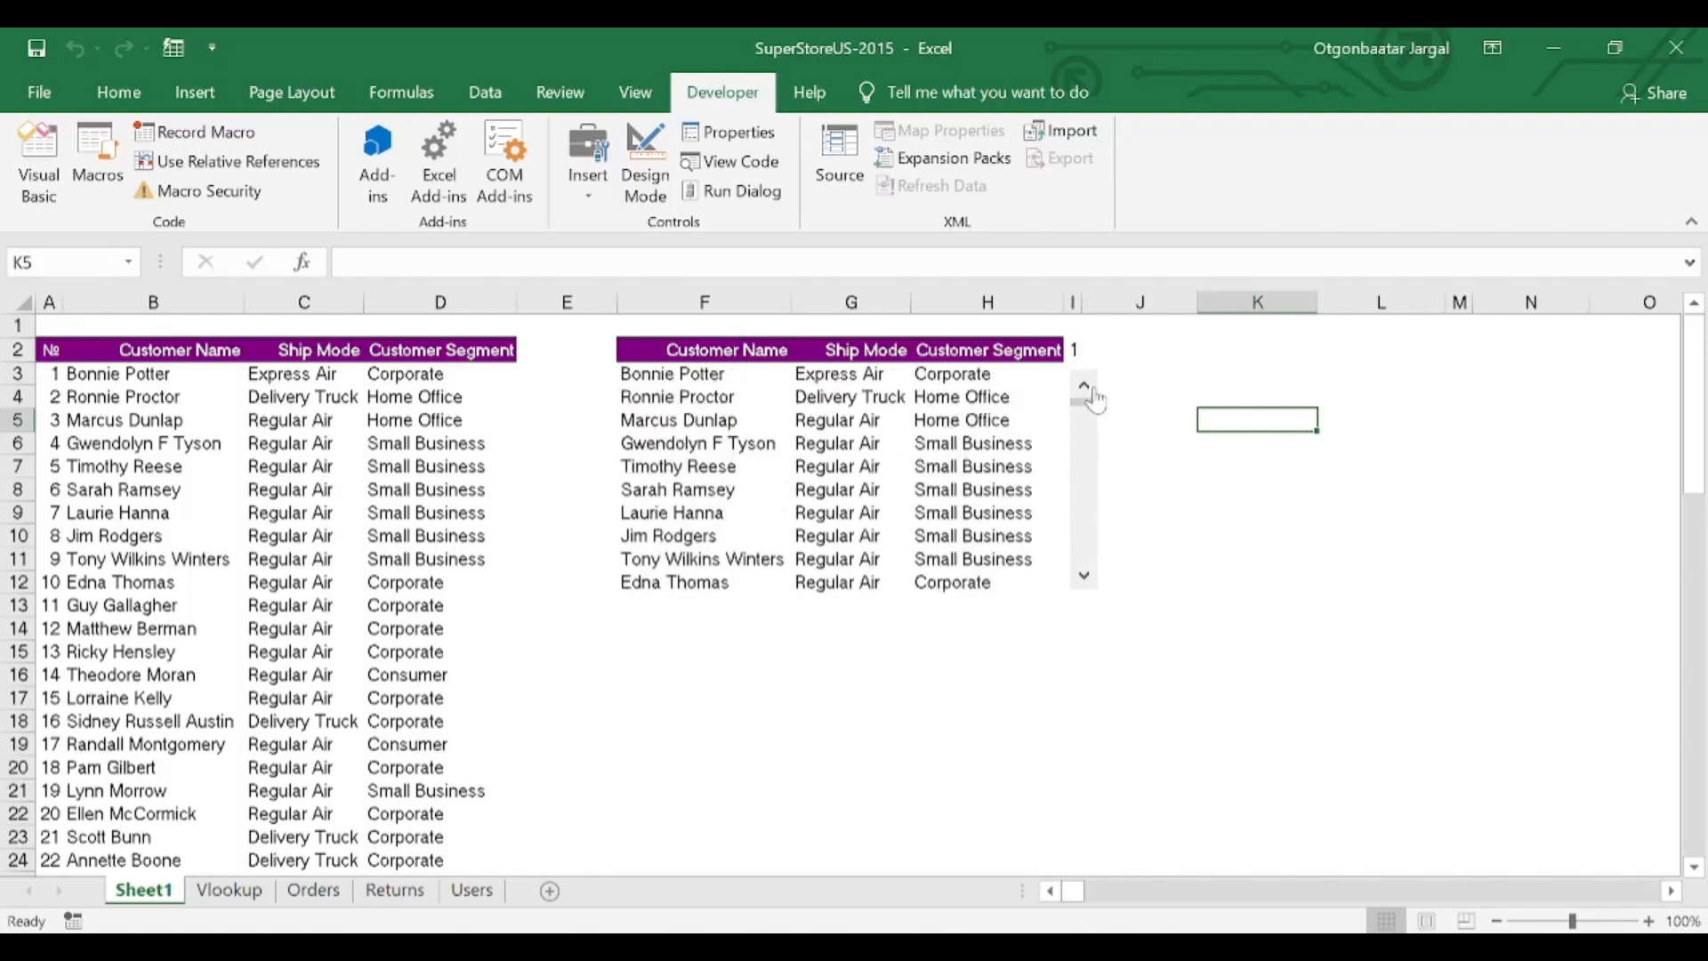
Step: Apply all borders to the scrollable table, F2:H12
left_click(720, 400)
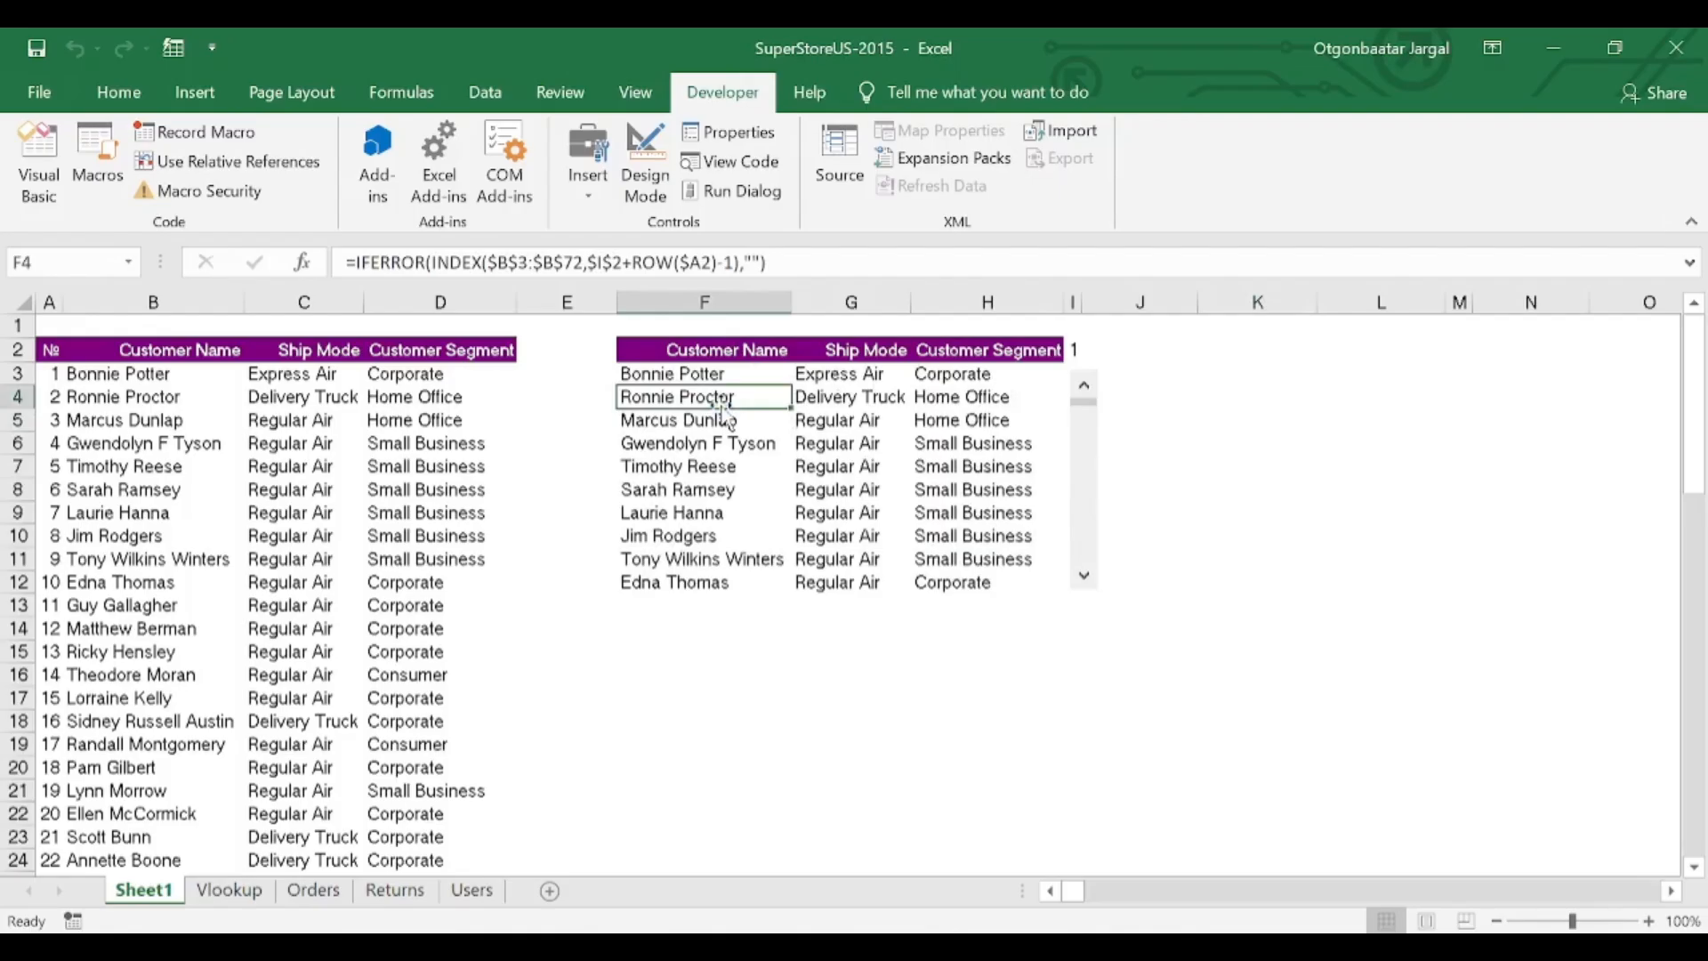
key("Up")
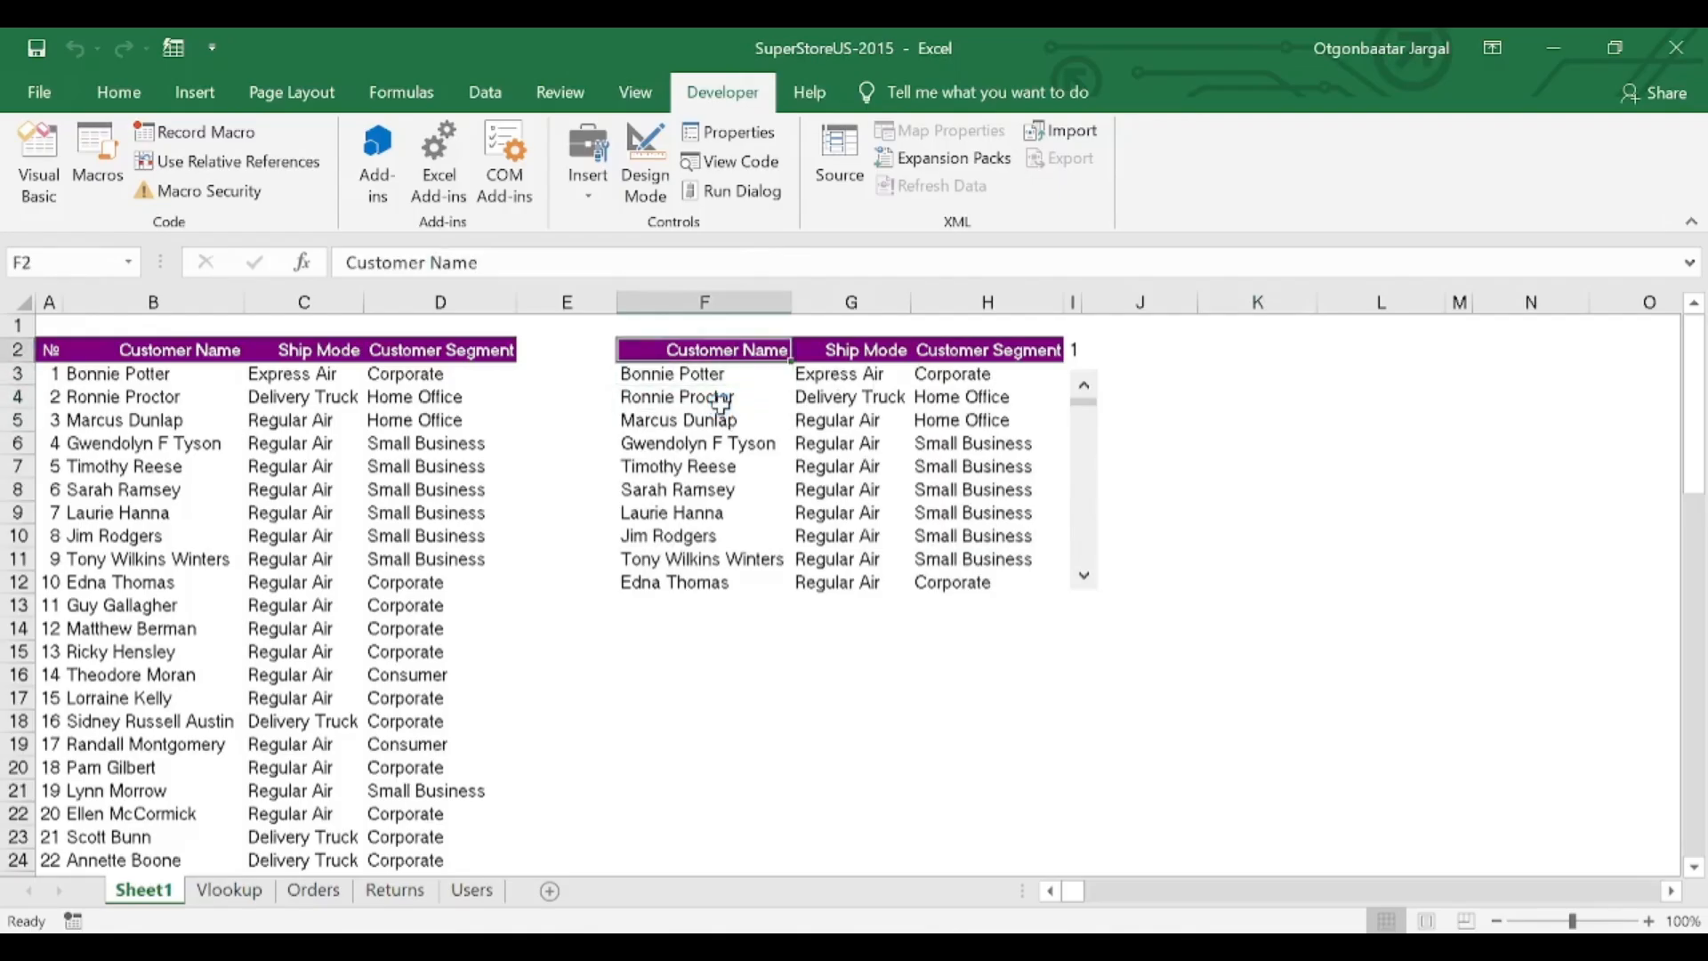
key("ctrl+shift+Down")
key("ctrl+shift+Right")
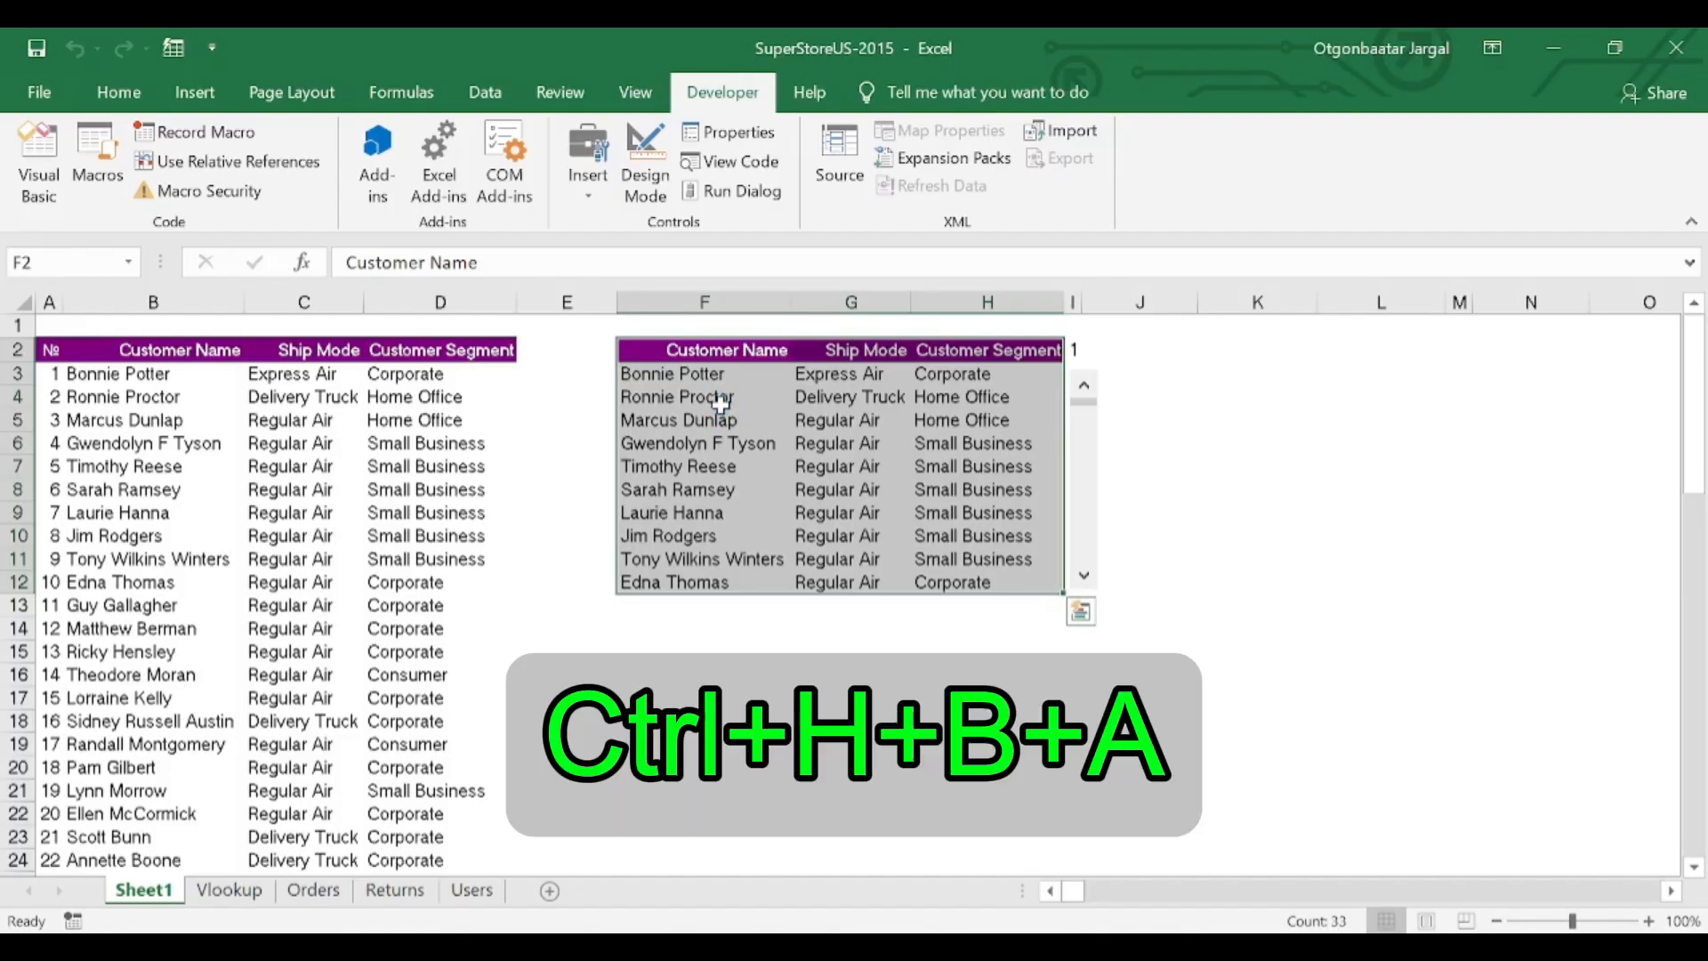
key("alt")
key("h")
key("b")
key("a")
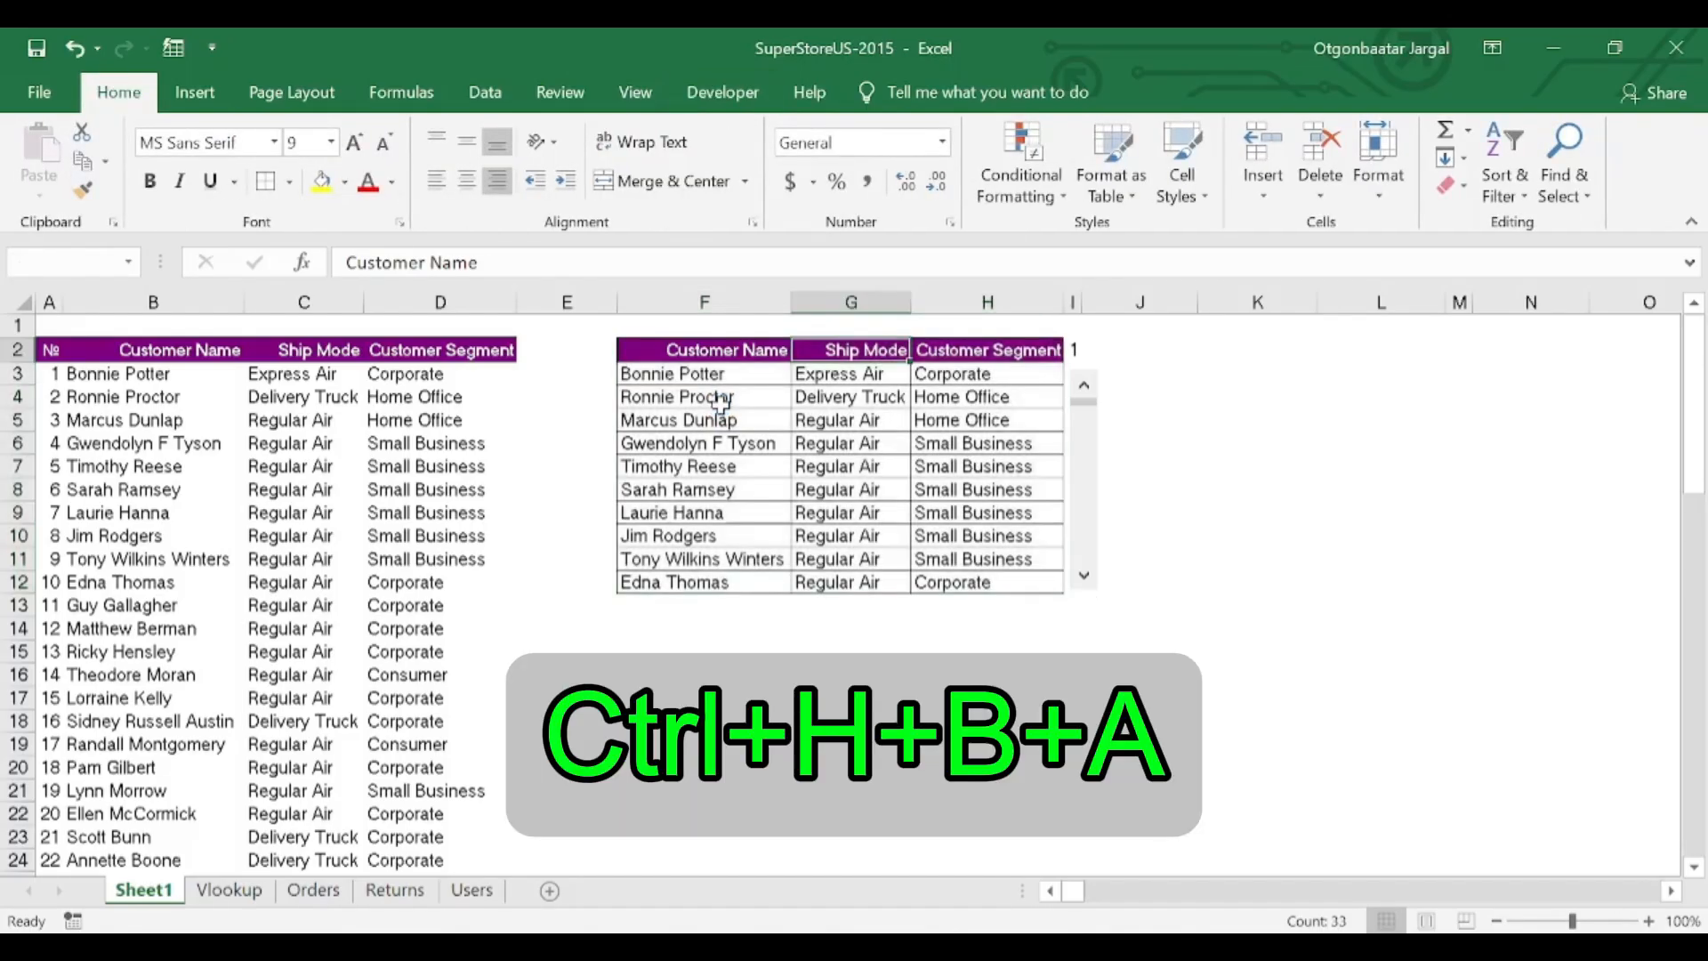
Step: Deselect the bordered table and try its scroll bar once more, ending at the first record
key("Down")
key("Right")
key("Down")
key("Right")
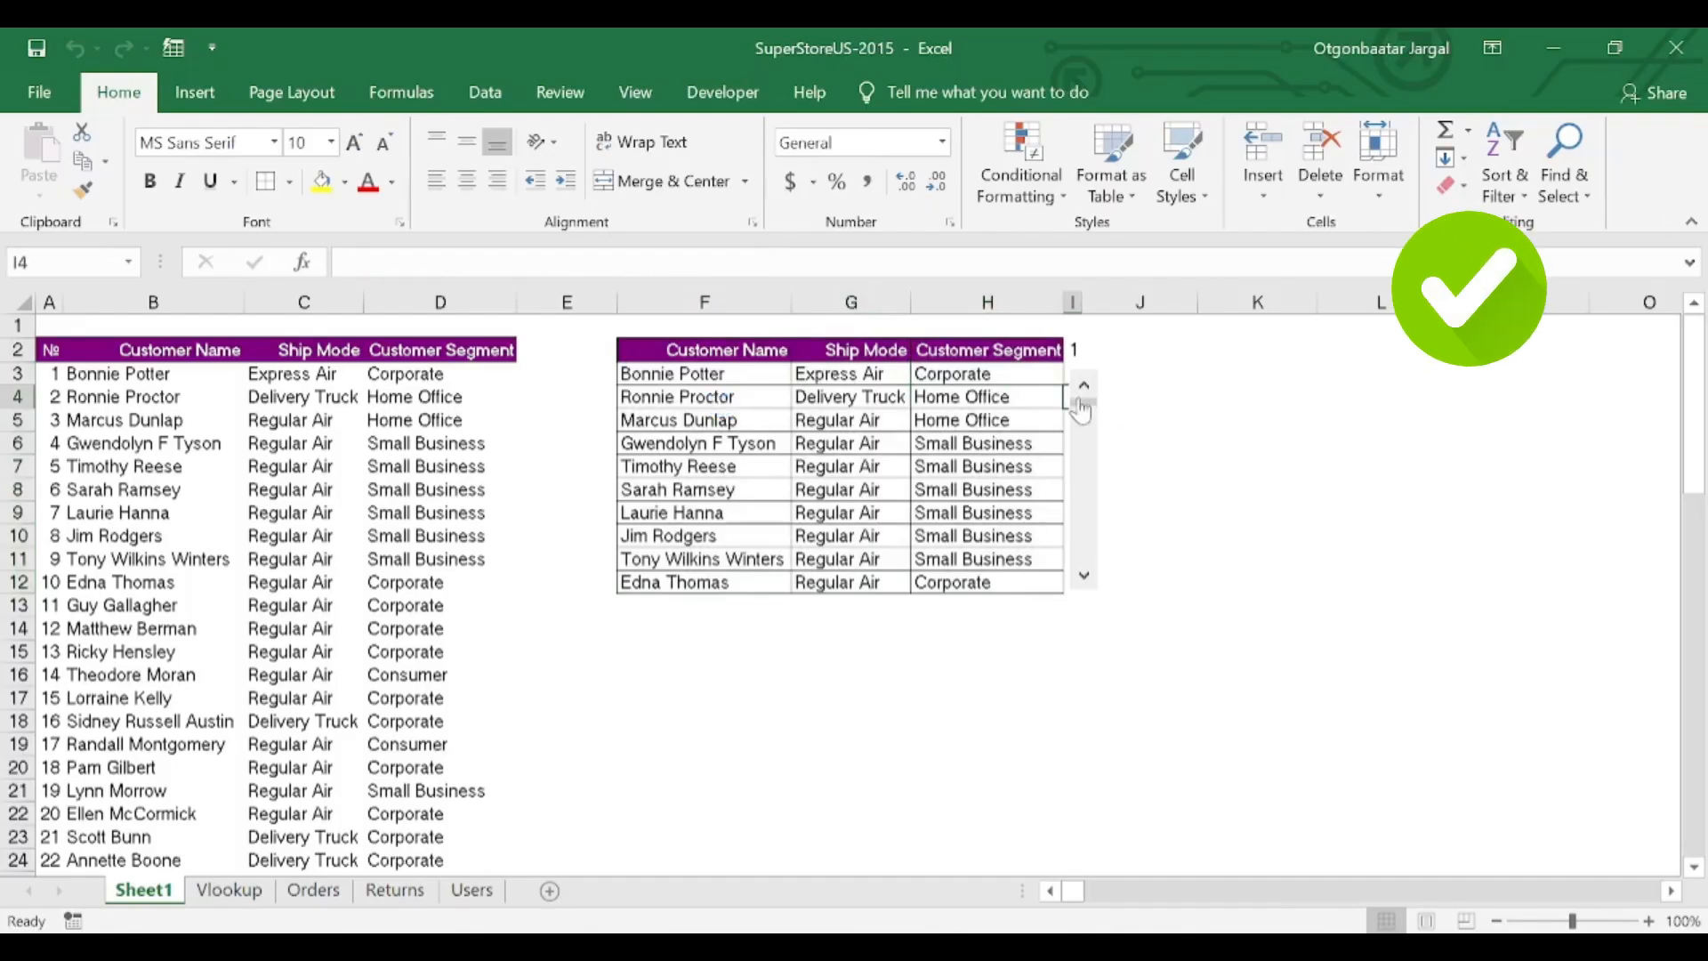
mouse_move(1080, 409)
left_mouse_down()
mouse_move(1085, 432)
mouse_move(1082, 386)
left_mouse_up()
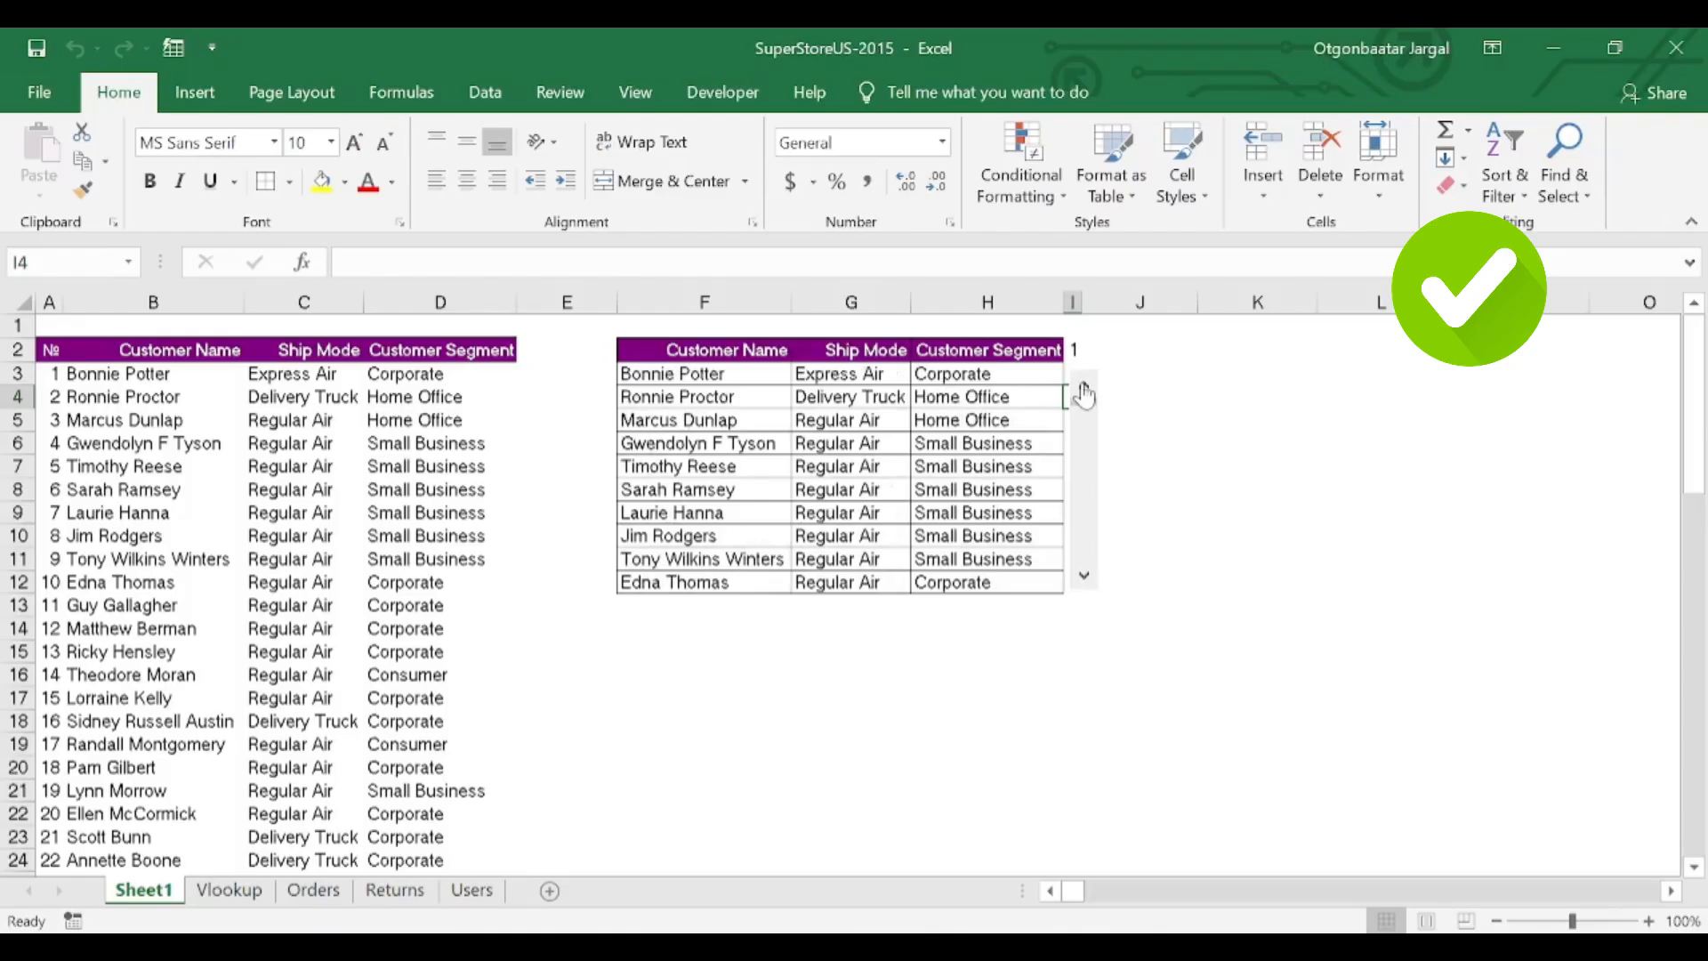